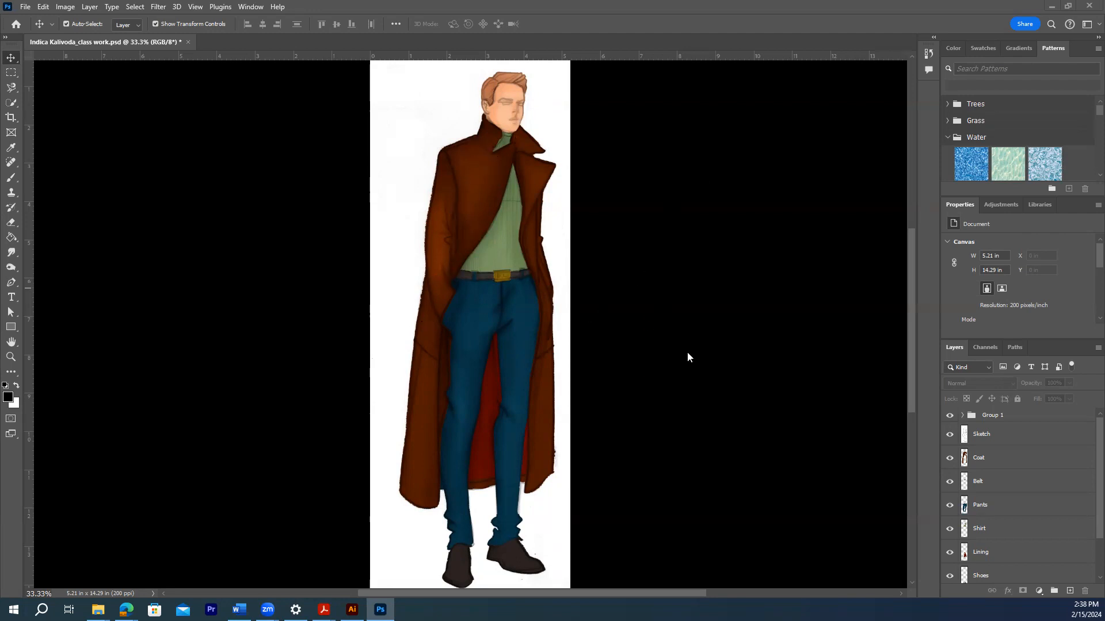
Step: Recolour only the Coat layer with a clipped Hue/Saturation adjustment at hue -59, using detached adjustment settings
click(1027, 458)
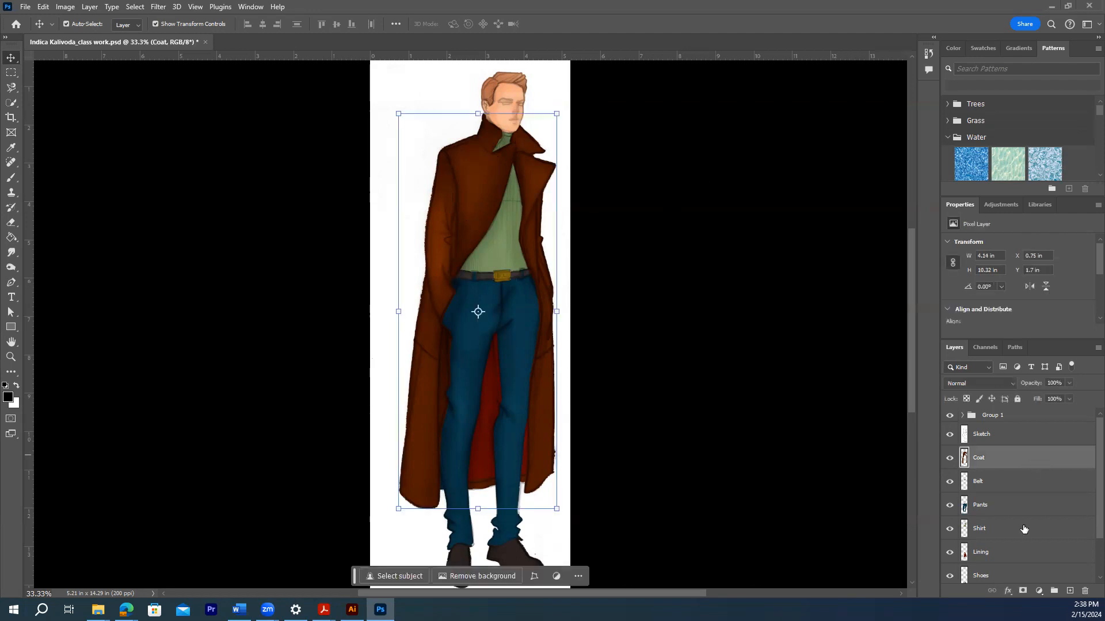
click(1036, 591)
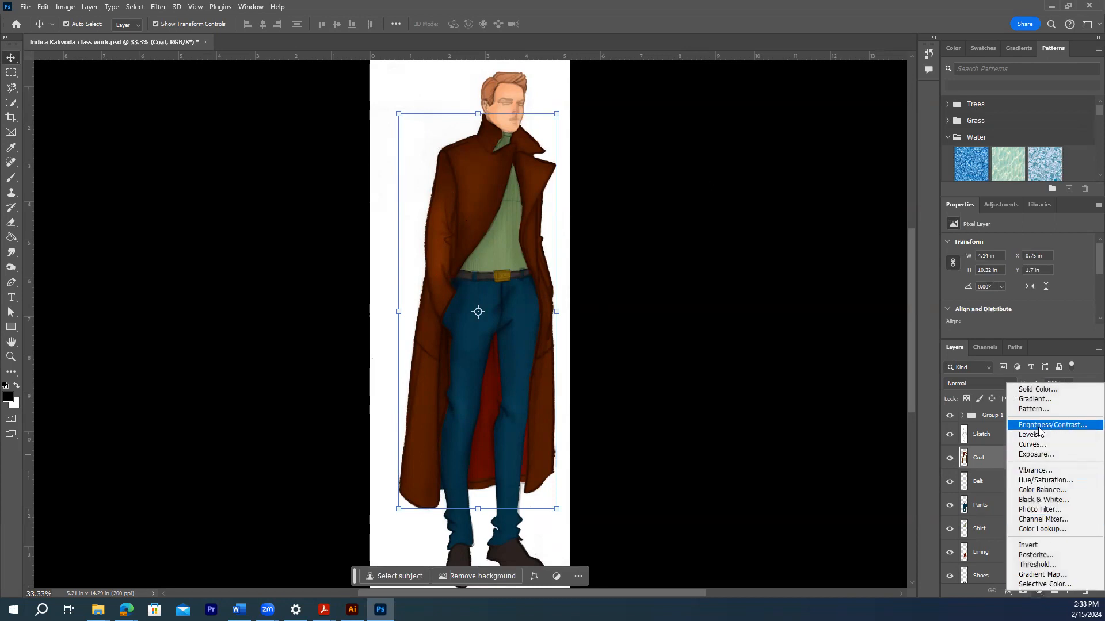
click(1033, 481)
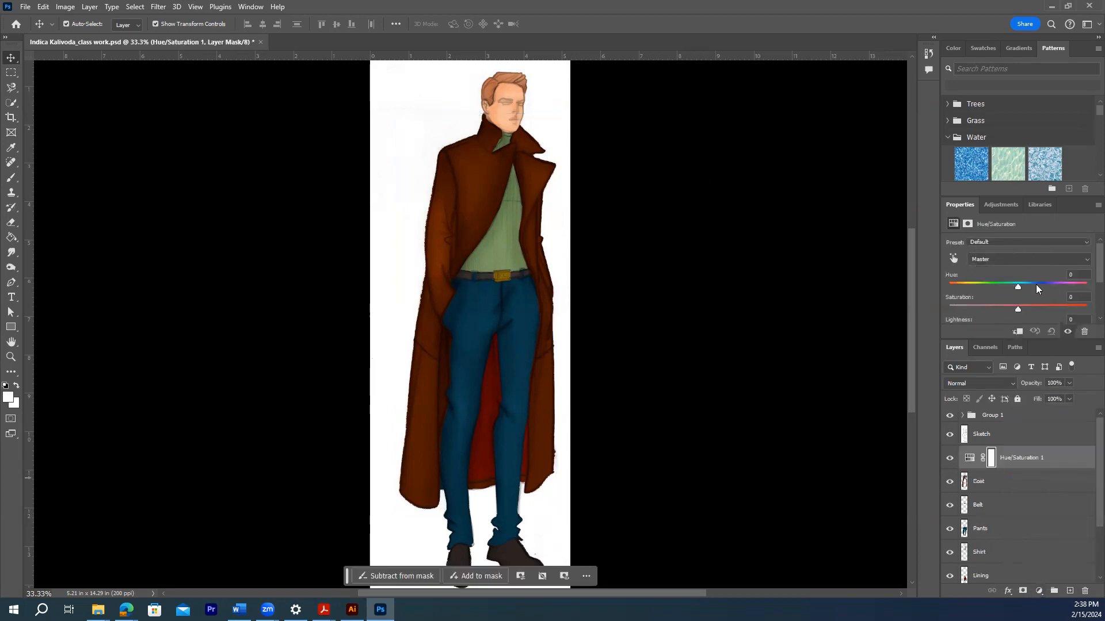
drag(960, 203, 660, 147)
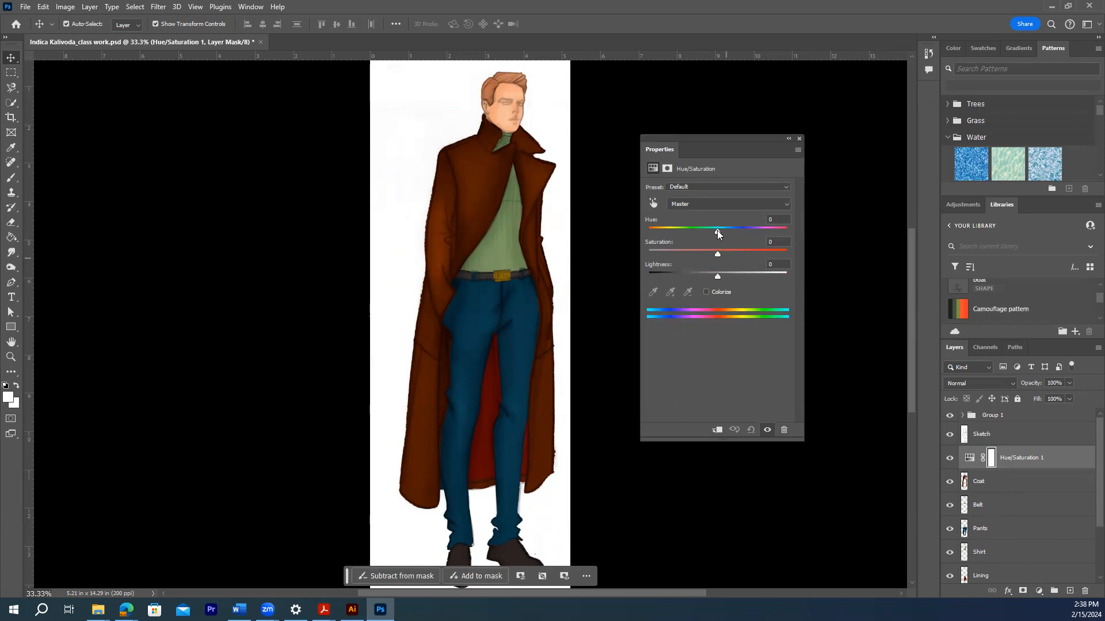
mouse_move(703, 228)
mouse_down()
mouse_move(668, 228)
mouse_move(682, 228)
mouse_up()
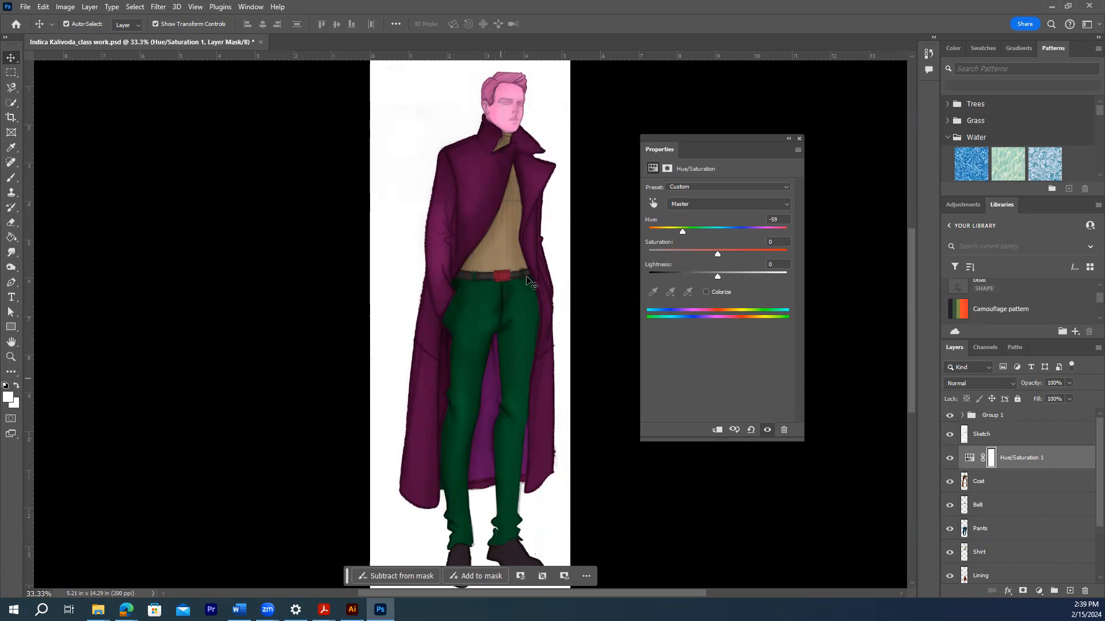
click(716, 430)
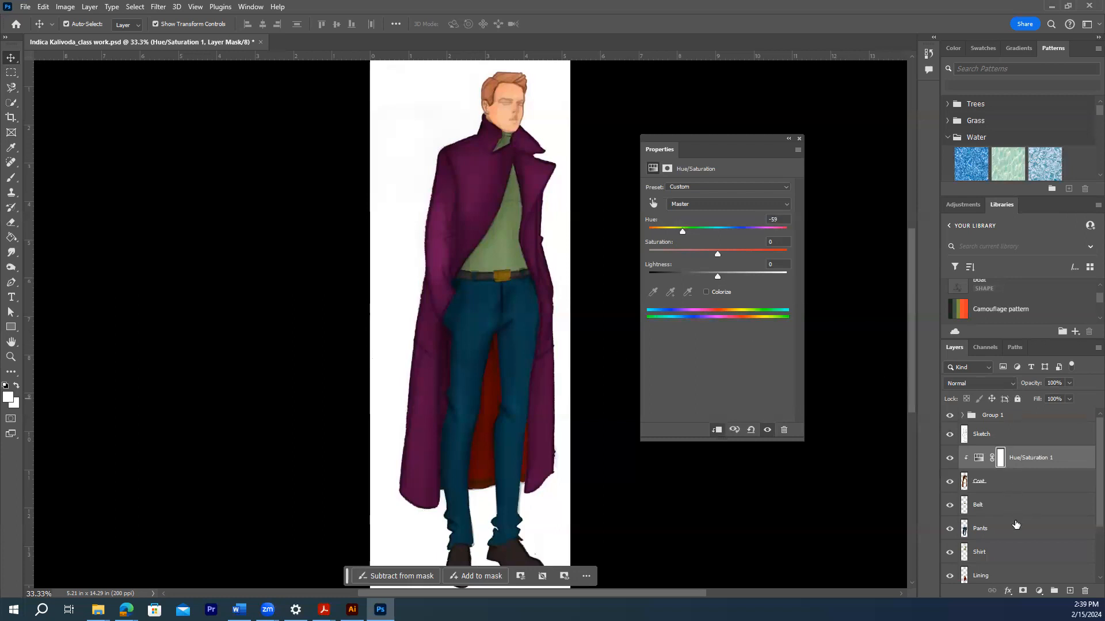
Step: Recolour only the Lining layer with a clipped Hue/Saturation adjustment set to hue -41
scroll(1030, 527, down, 1)
scroll(1030, 527, down, 1)
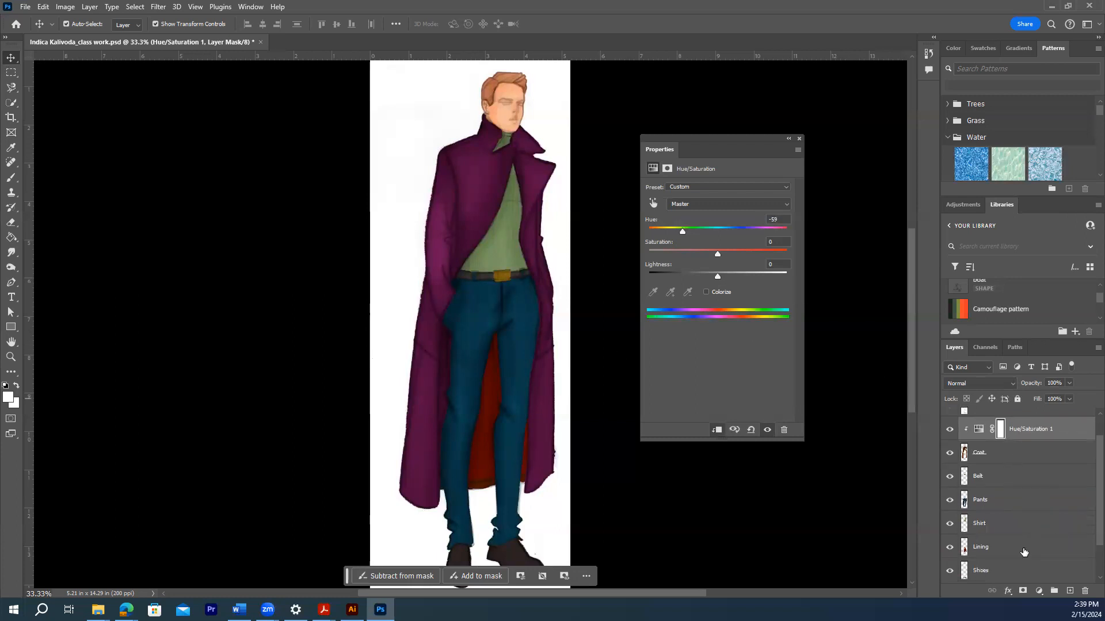
click(1008, 551)
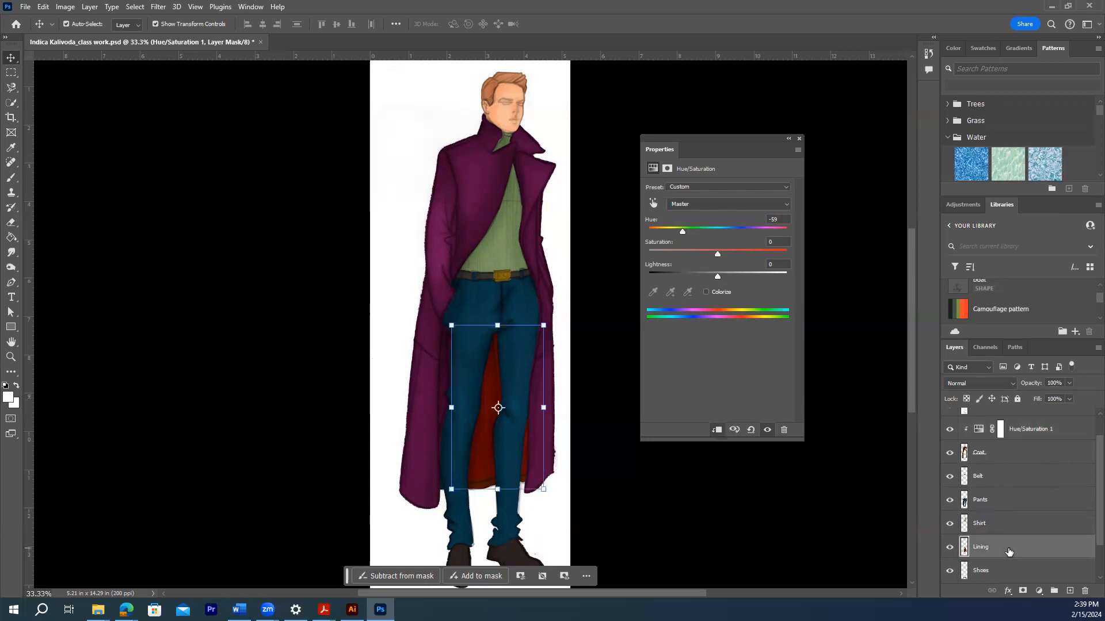
click(1039, 591)
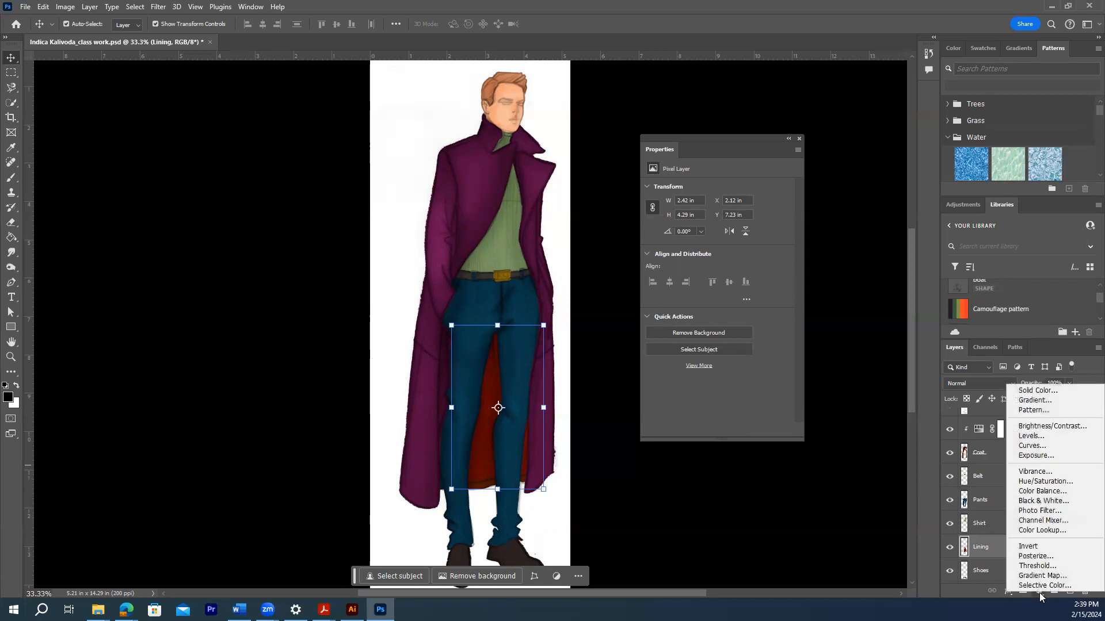
click(1043, 483)
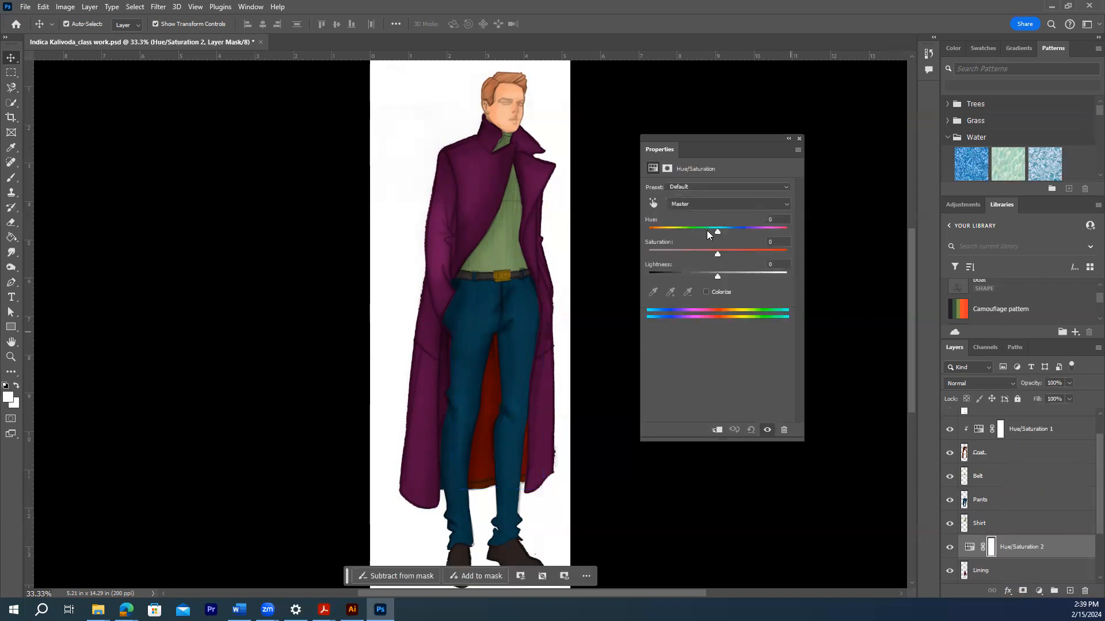
drag(716, 232, 690, 236)
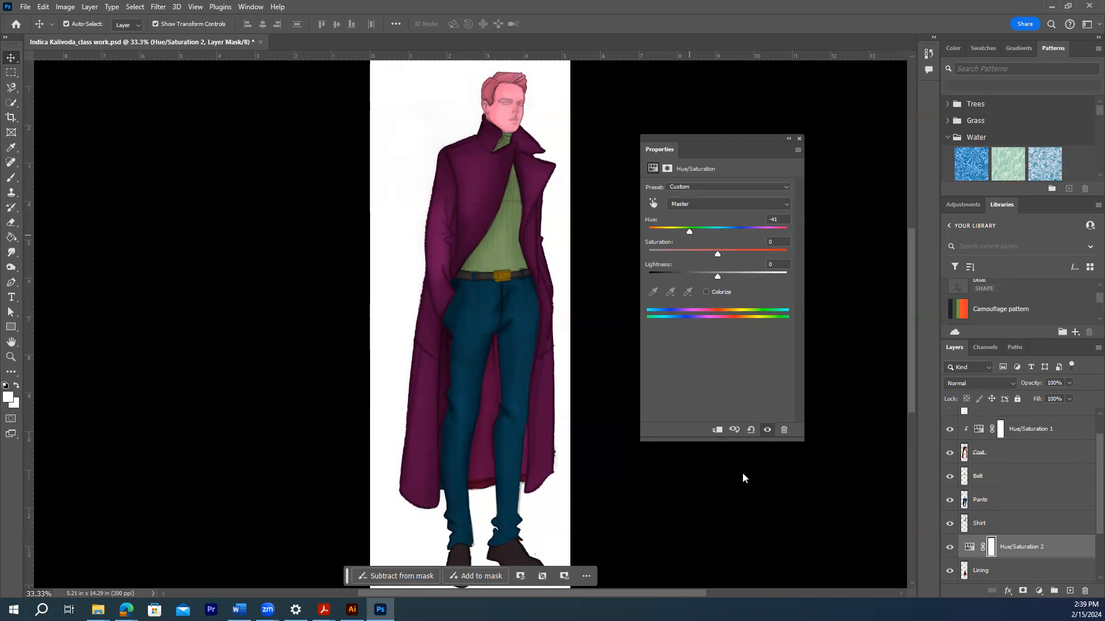
click(716, 431)
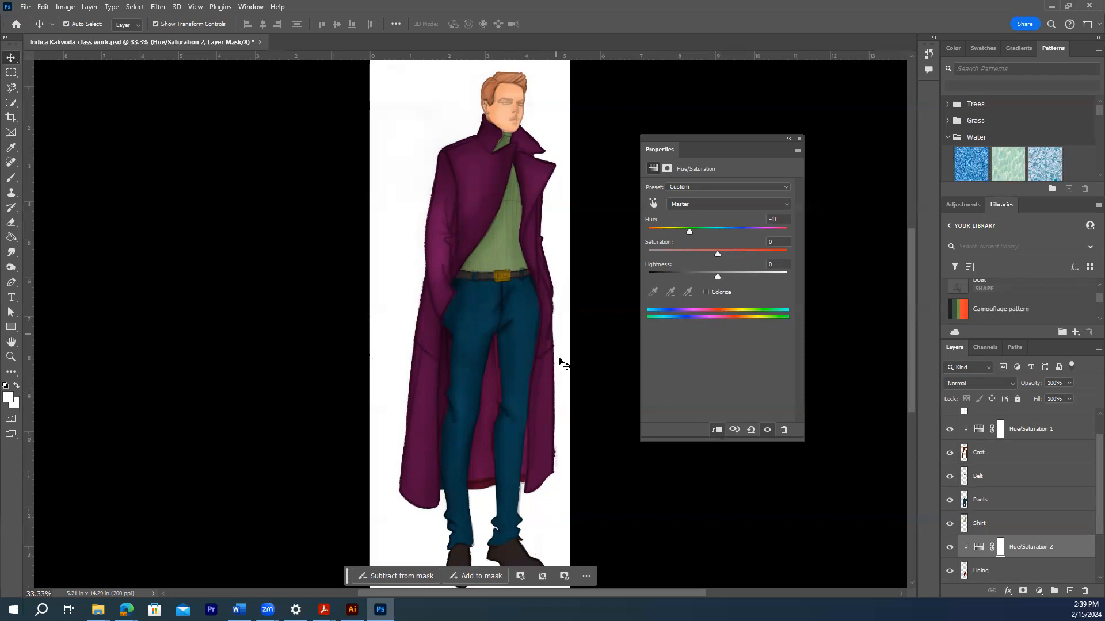
Step: Move the floating Properties panel farther away from the figure
scroll(567, 356, up, 1)
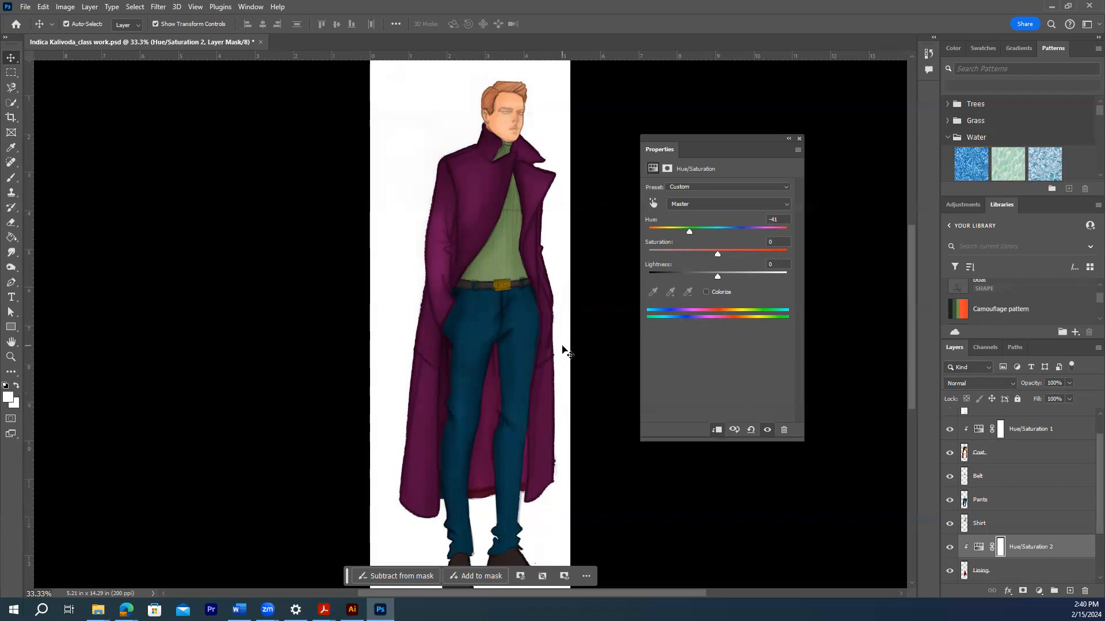
scroll(474, 342, down, 2)
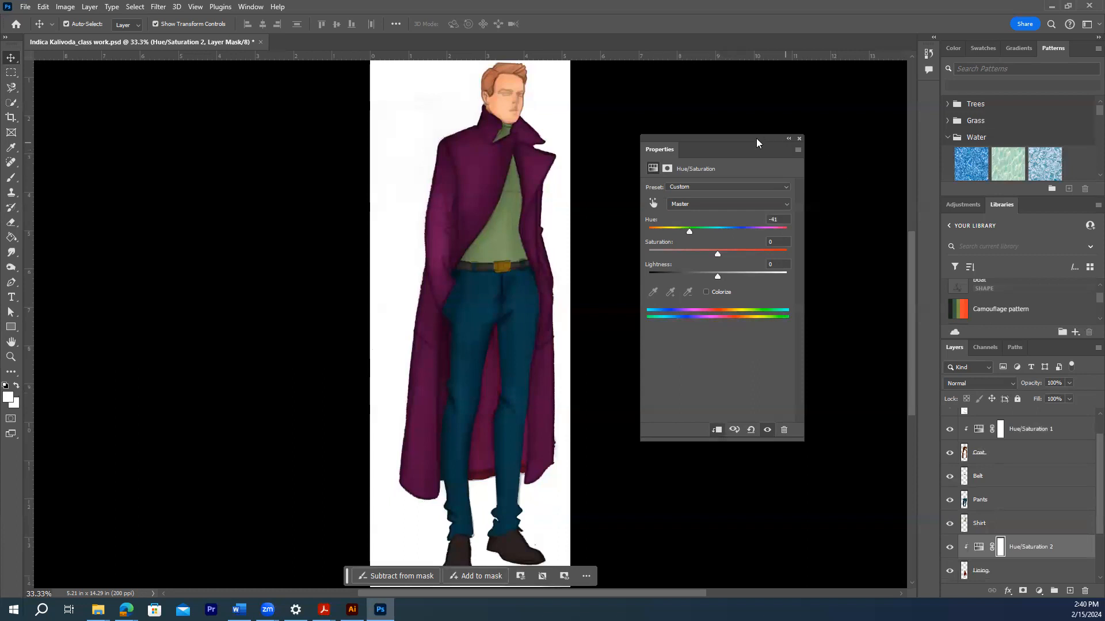
drag(744, 138, 811, 124)
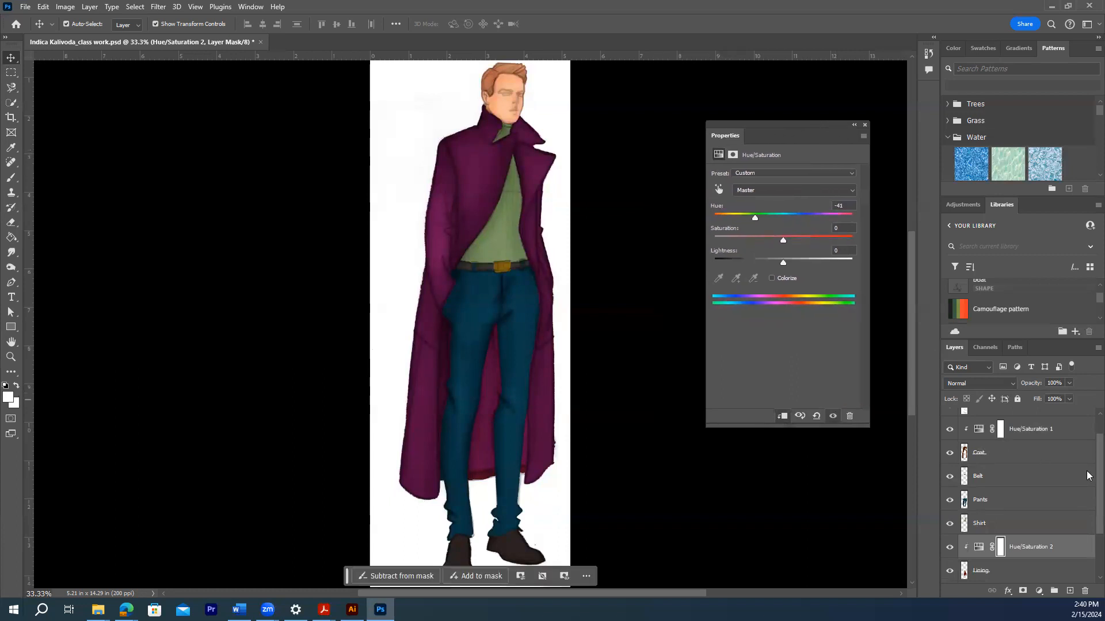
drag(1087, 477, 1087, 507)
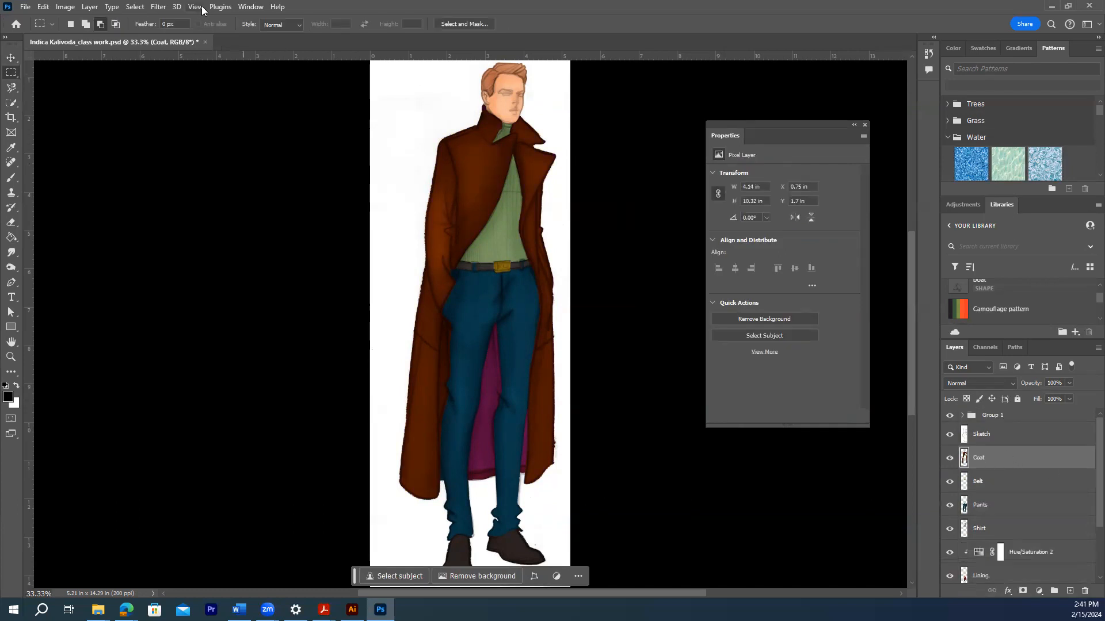
Step: Open the Add Noise filter for the Coat layer and bring the coat's edge into its preview
click(159, 8)
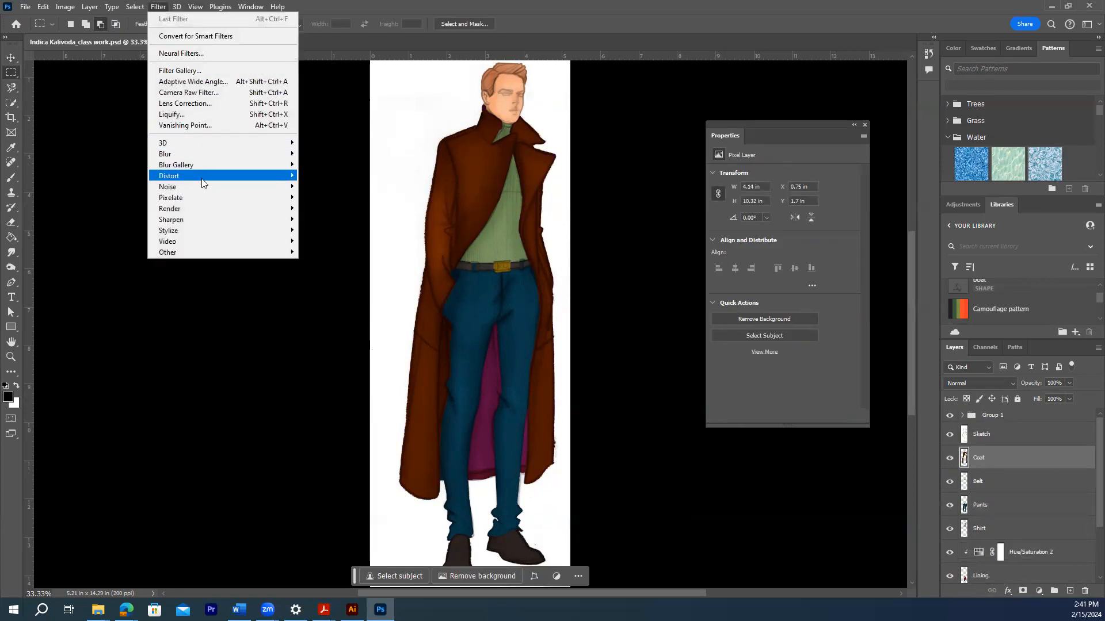
mouse_move(203, 186)
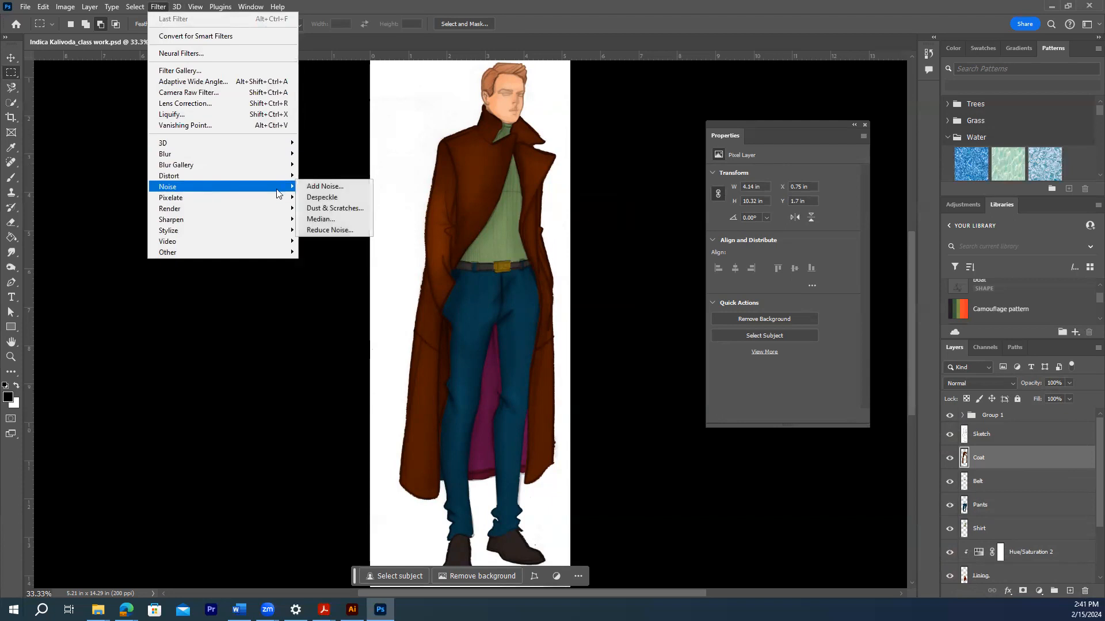
click(314, 185)
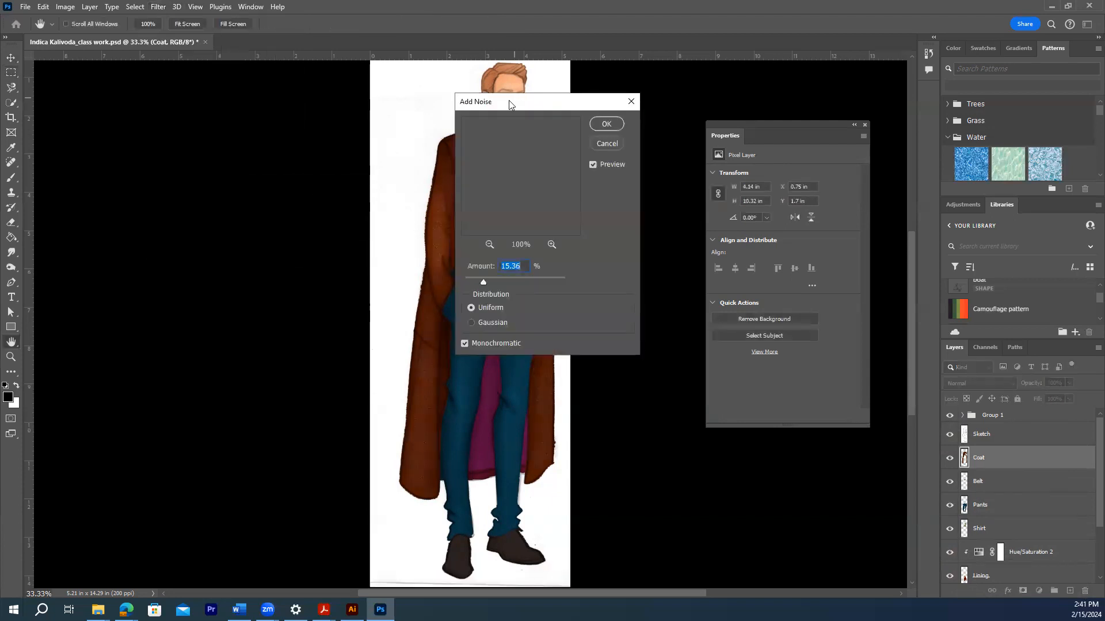
drag(511, 101, 227, 101)
drag(203, 195, 268, 197)
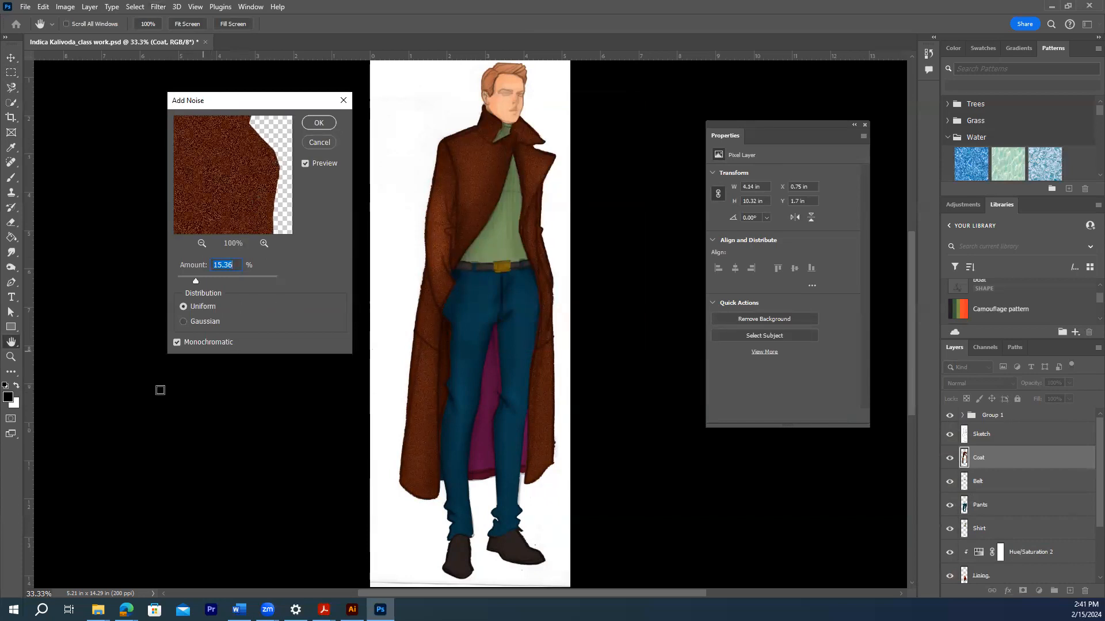
Step: Compare coloured with monochromatic noise and Uniform with Gaussian distribution, settling on monochromatic Gaussian noise
click(175, 342)
click(177, 343)
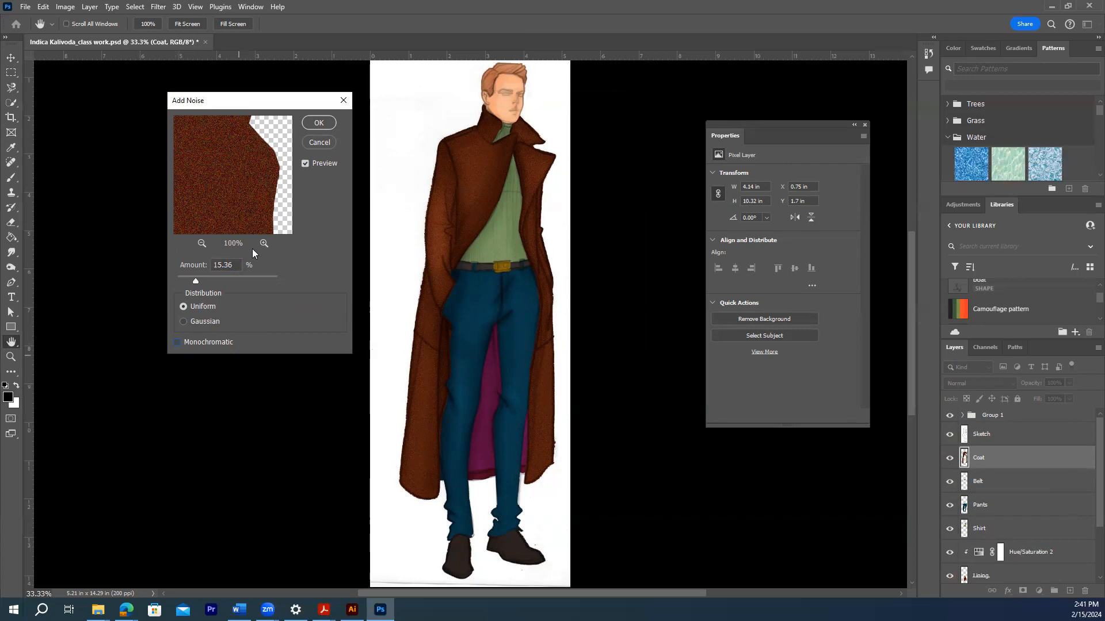
click(177, 344)
click(183, 323)
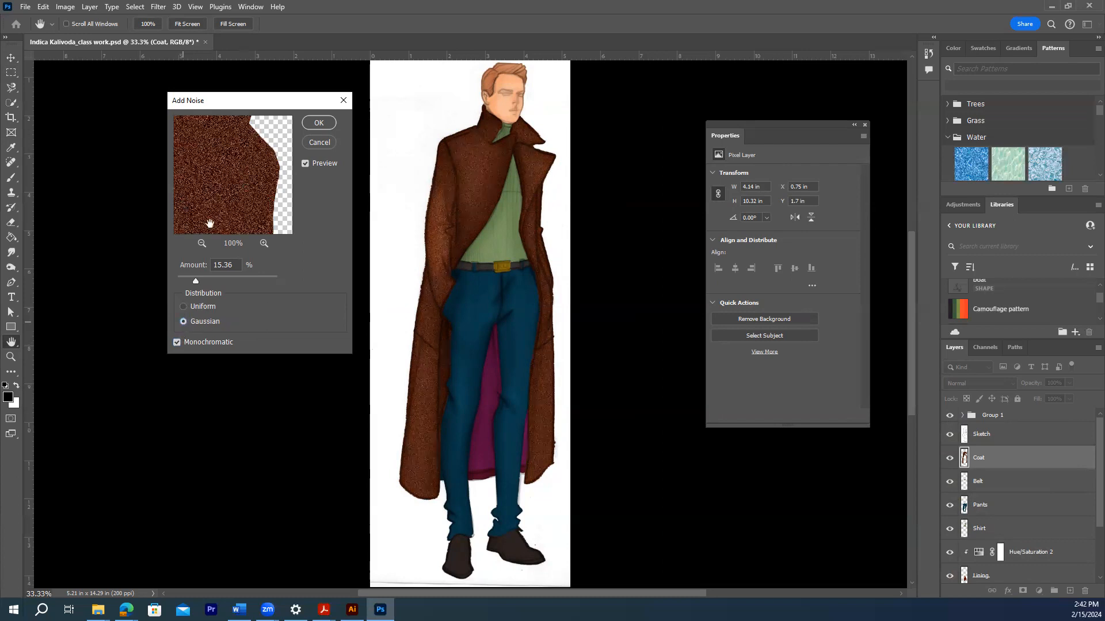
click(183, 308)
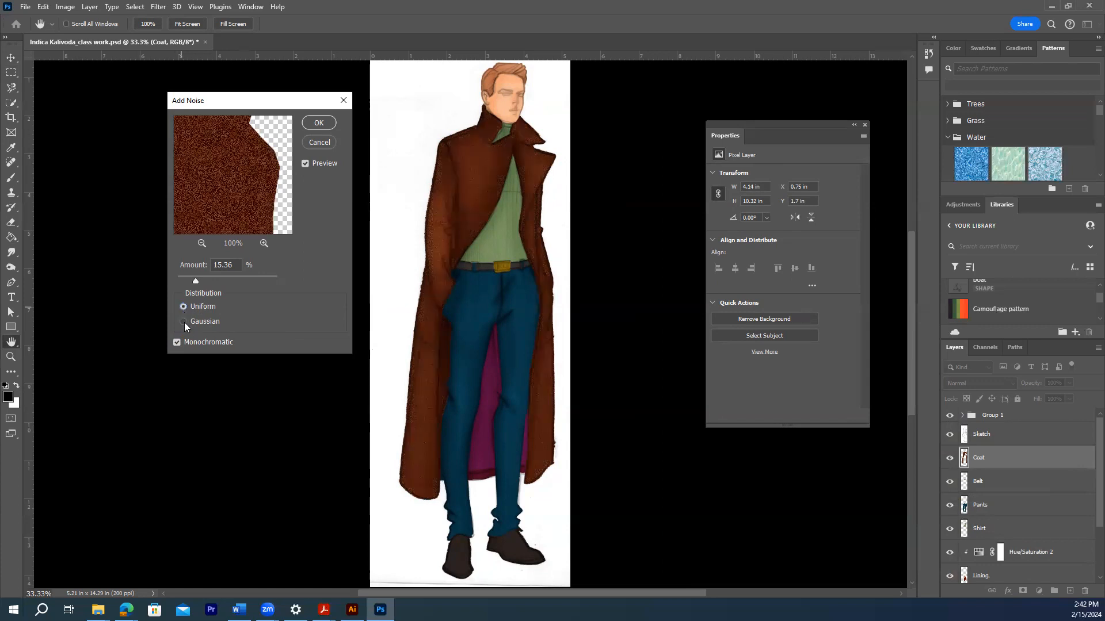
click(184, 322)
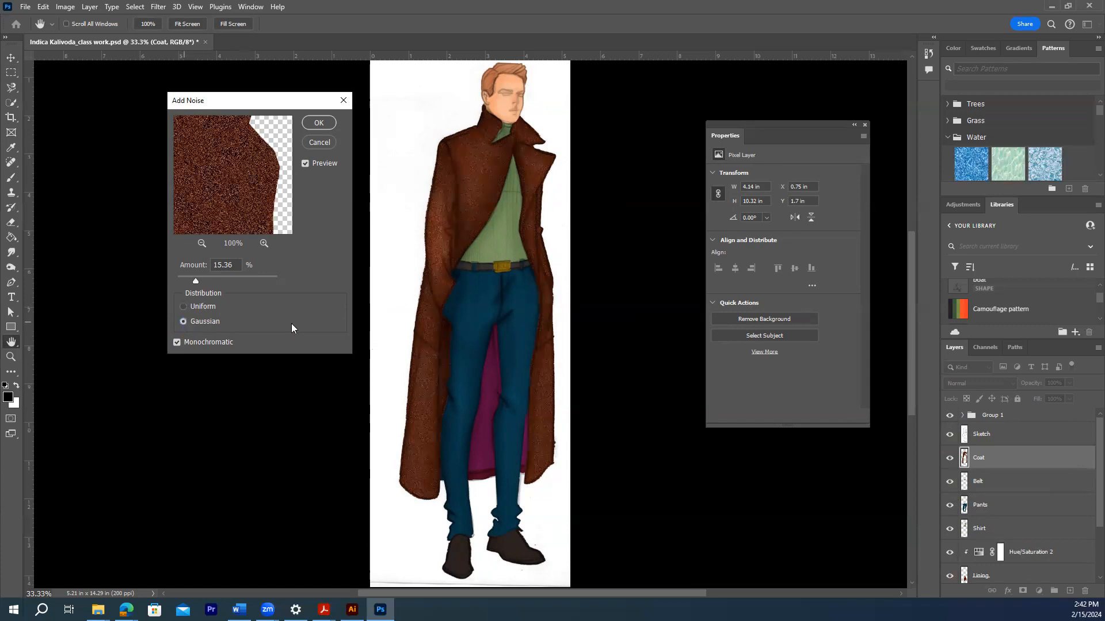
Step: Set the noise amount to 23.47% and apply the filter to the coat
click(203, 278)
drag(203, 282, 199, 282)
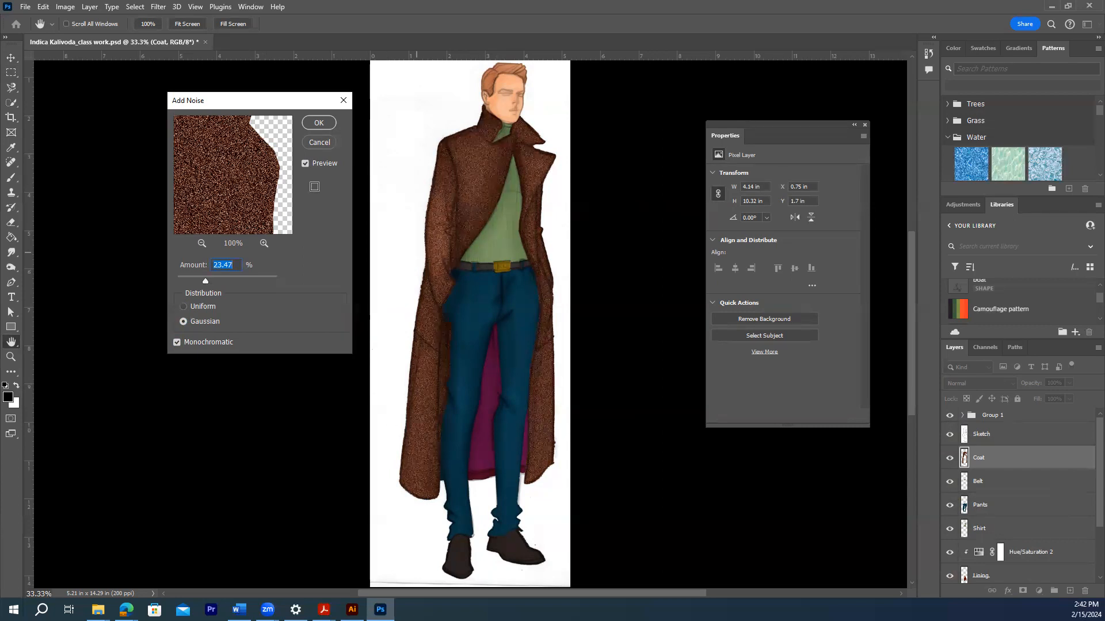
click(319, 124)
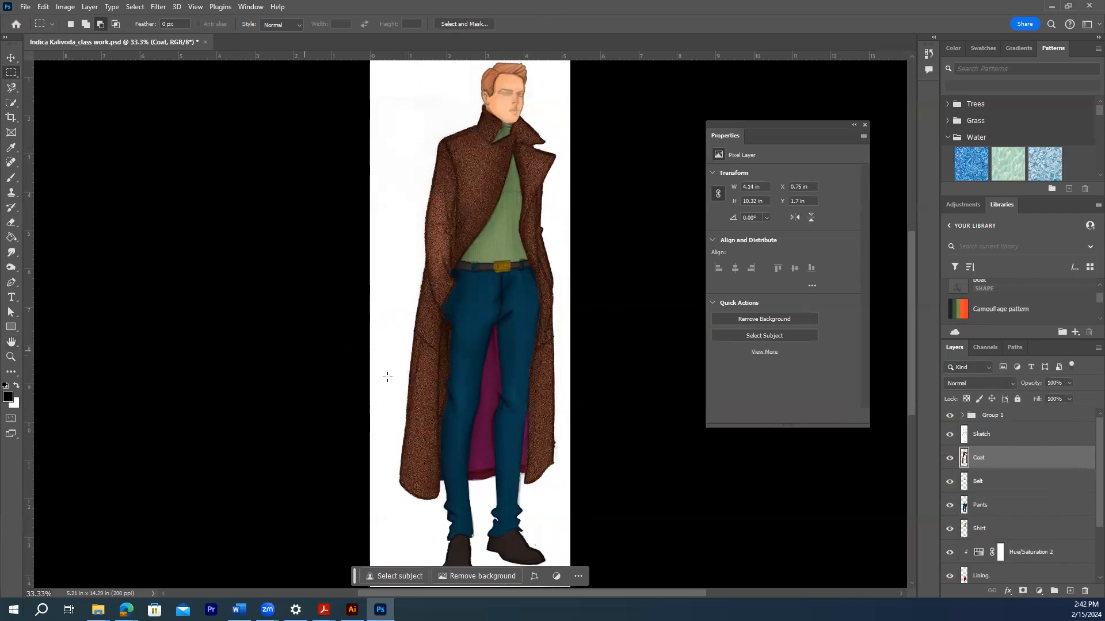
Step: Create a new layer directly above the Pants layer and name it Denim
scroll(537, 322, down, 1)
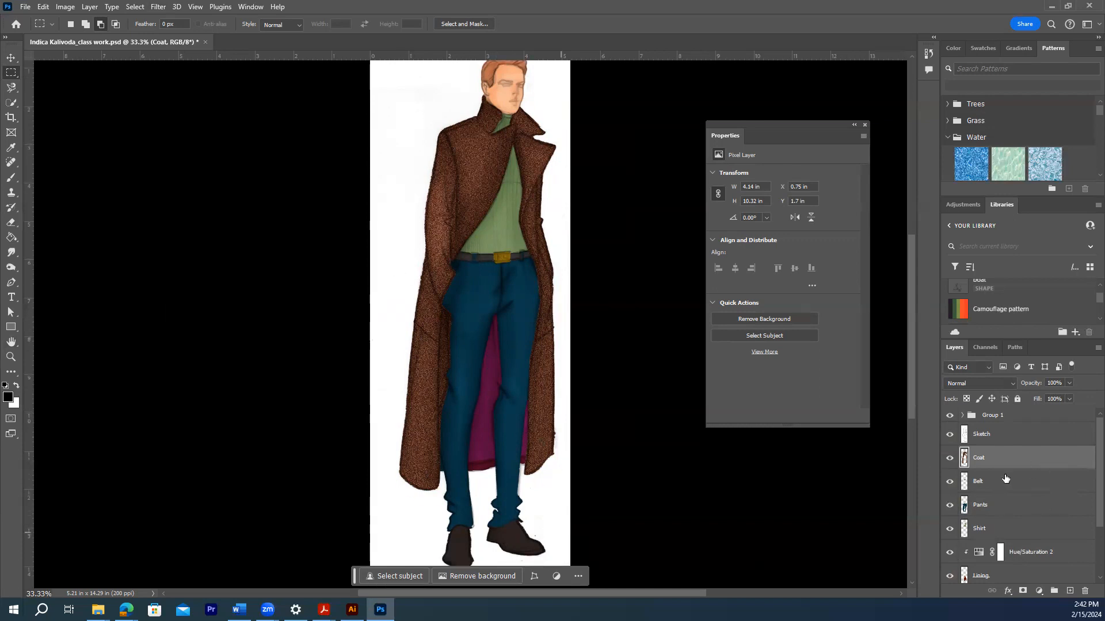
click(1009, 510)
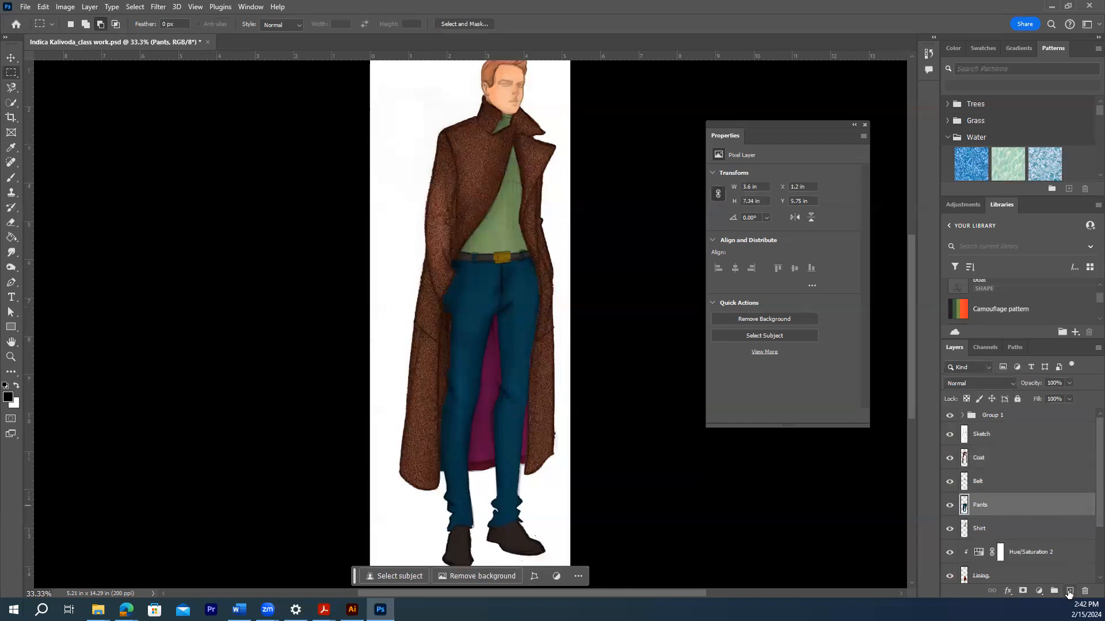
click(1069, 592)
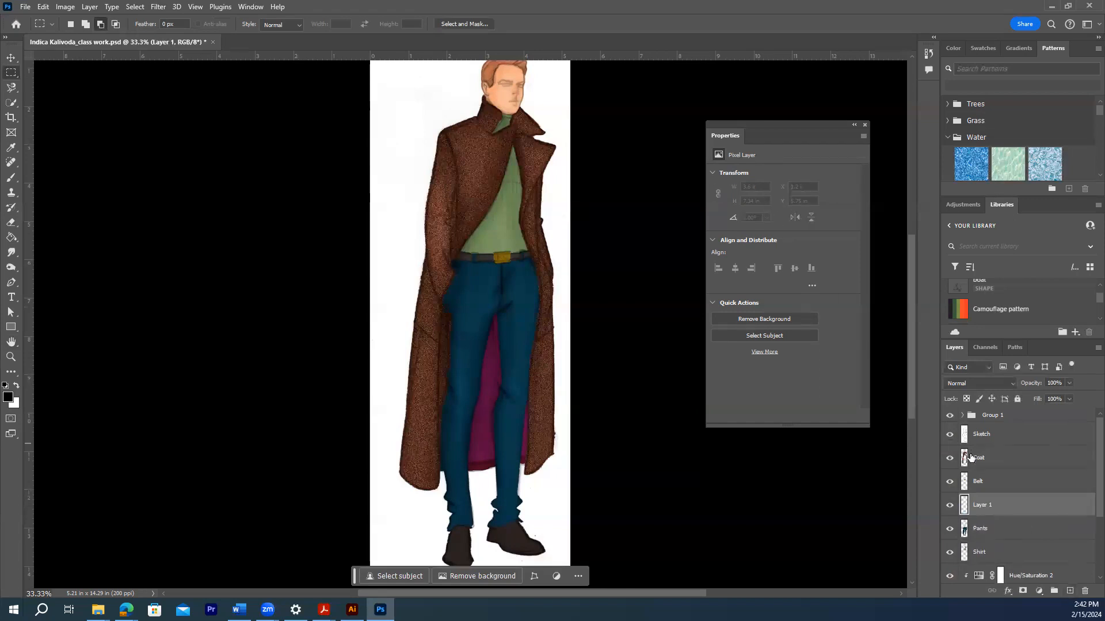
double_click(991, 505)
text(Denim)
key(Return)
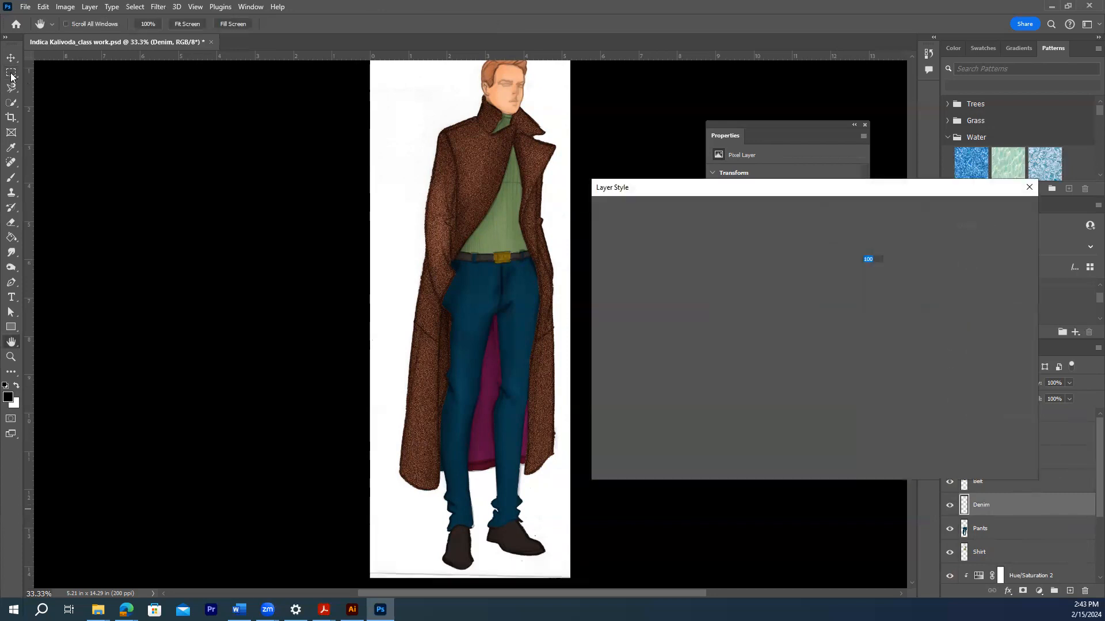
click(1030, 187)
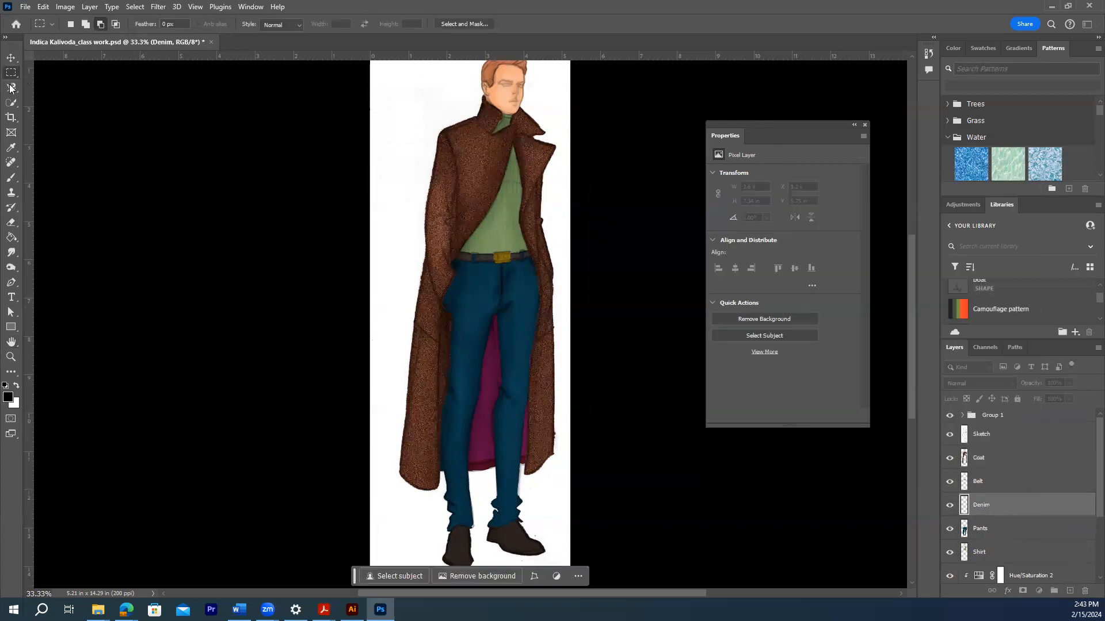
Step: Make a rectangular selection of about 4.74 × 8.28 in around the pants and set the foreground colour to blue #283ee1
drag(380, 248, 561, 565)
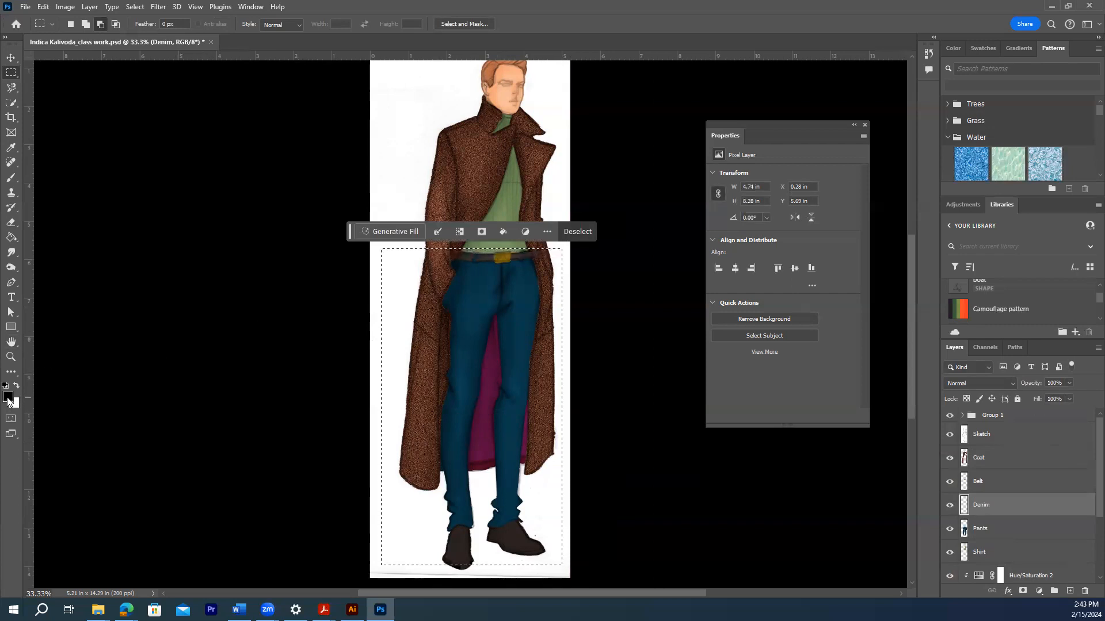
click(8, 398)
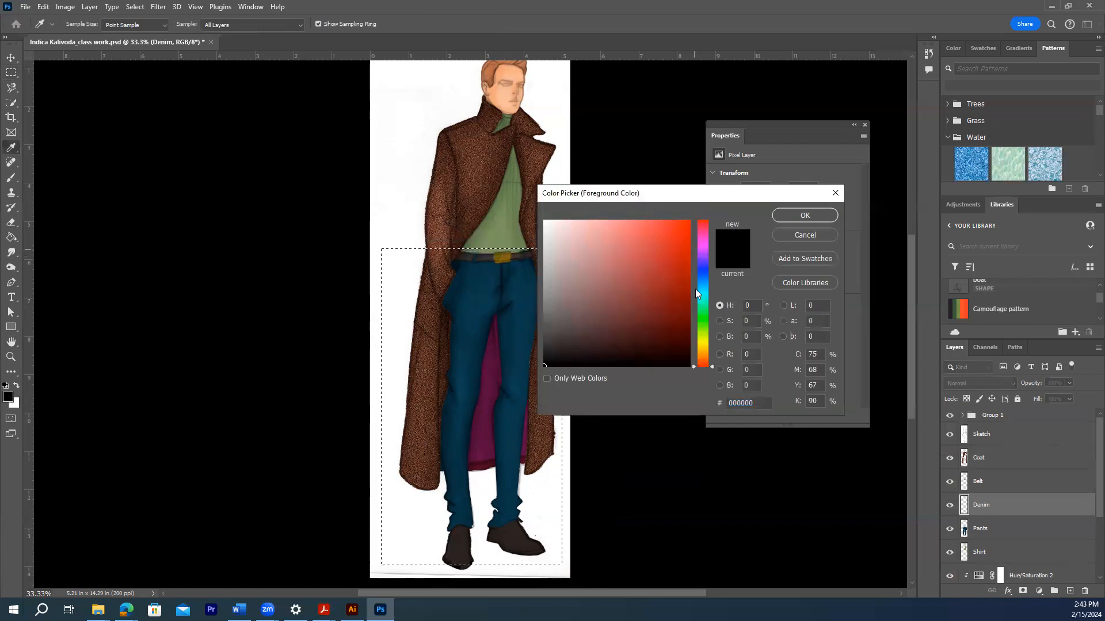
drag(701, 267, 698, 265)
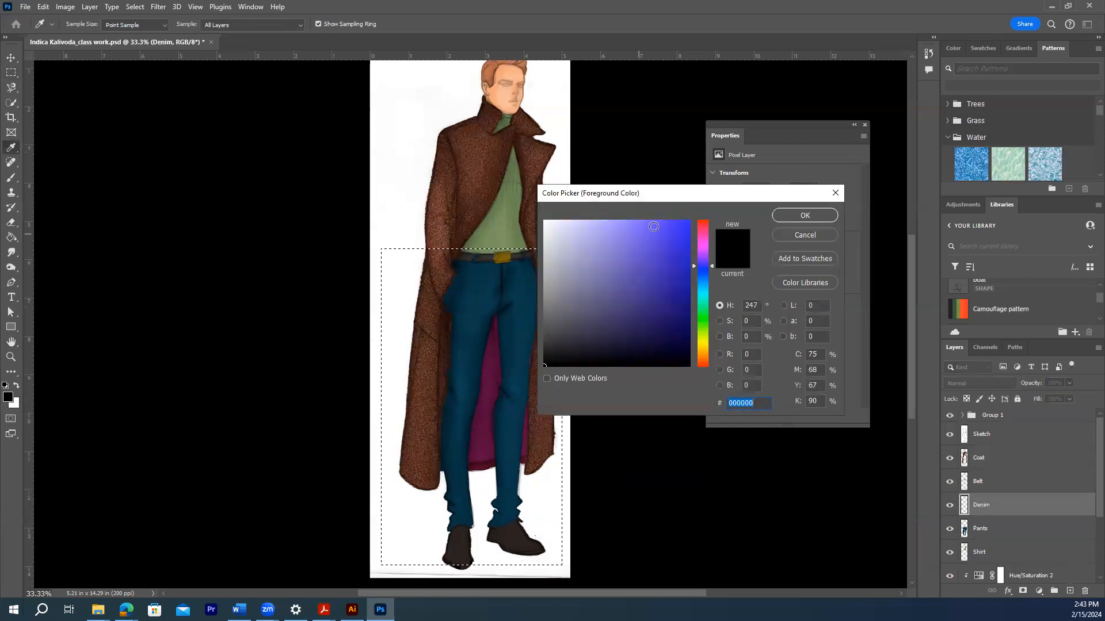
click(655, 227)
click(702, 272)
click(663, 237)
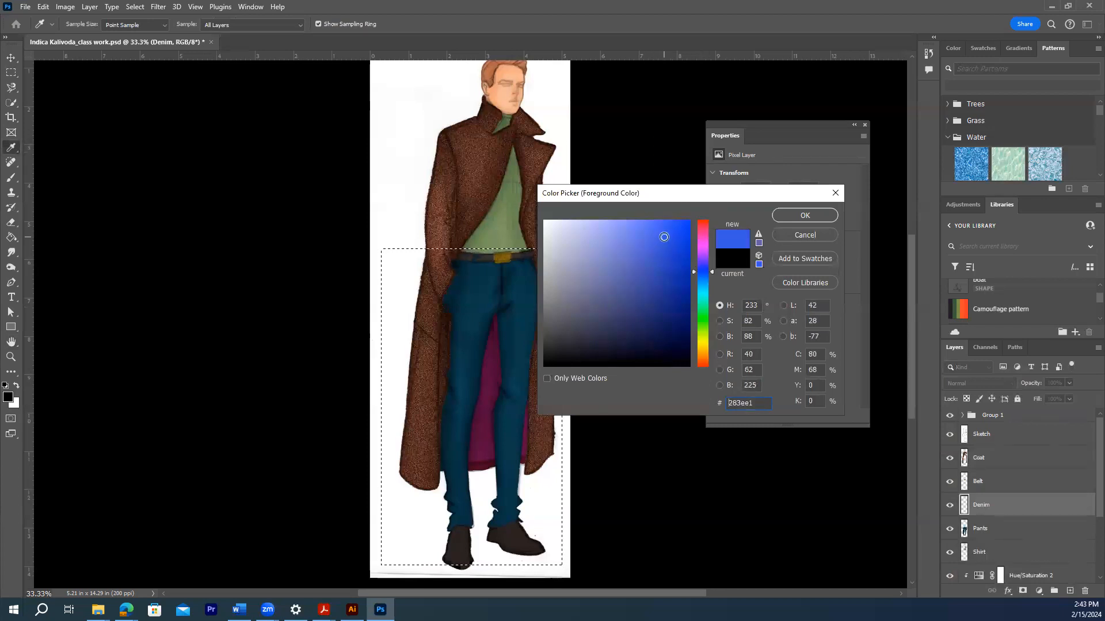
click(791, 215)
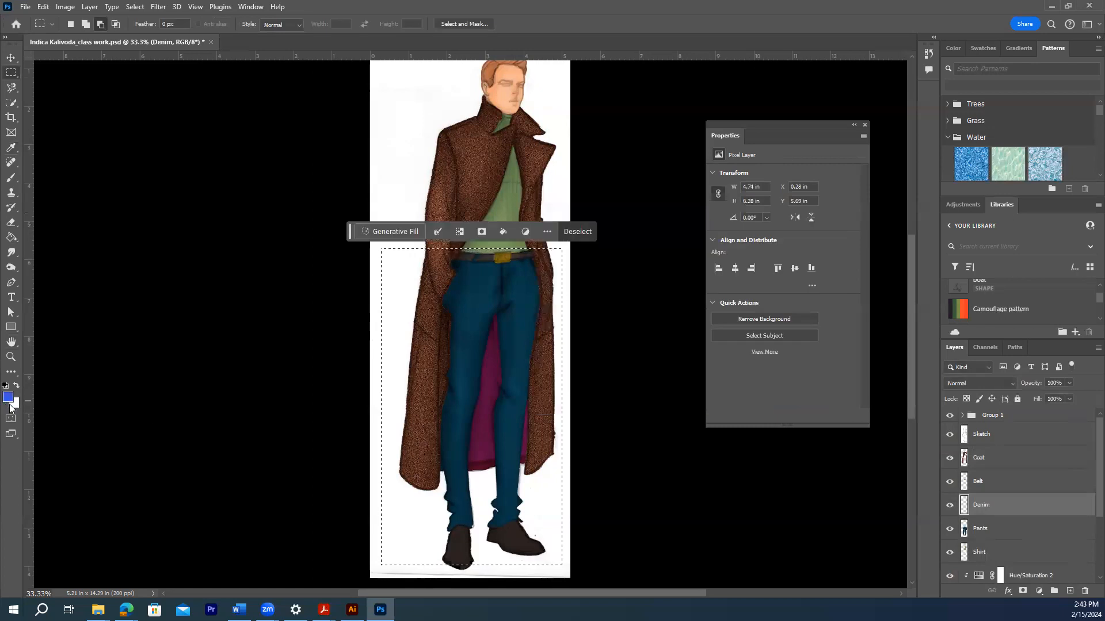
Step: Set the background colour to a lighter tint of the foreground blue, #808ef4
click(12, 406)
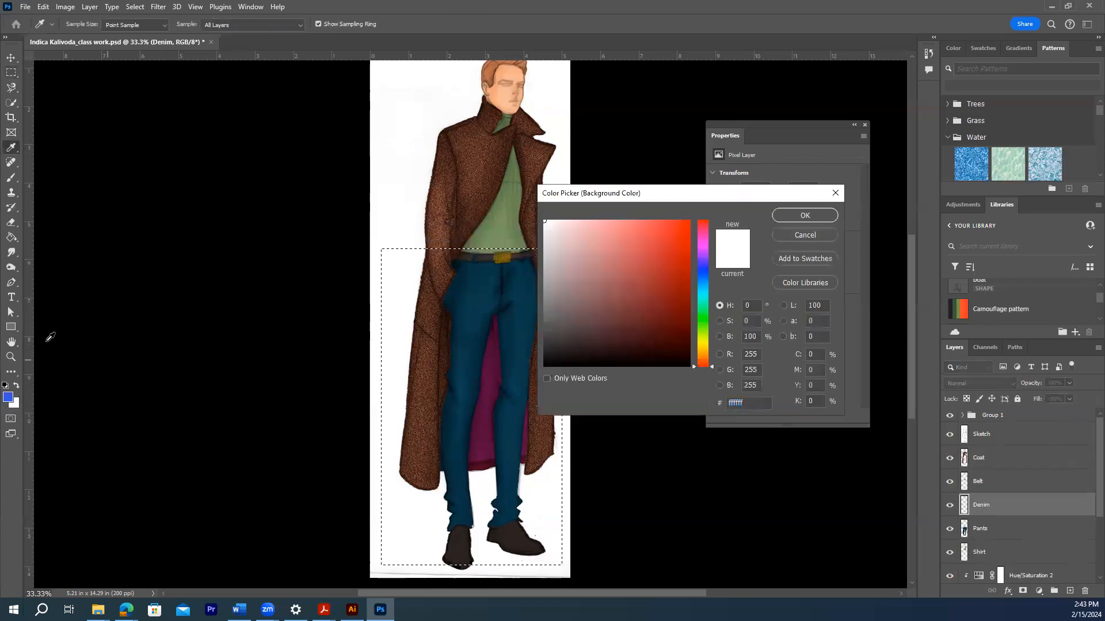
click(11, 395)
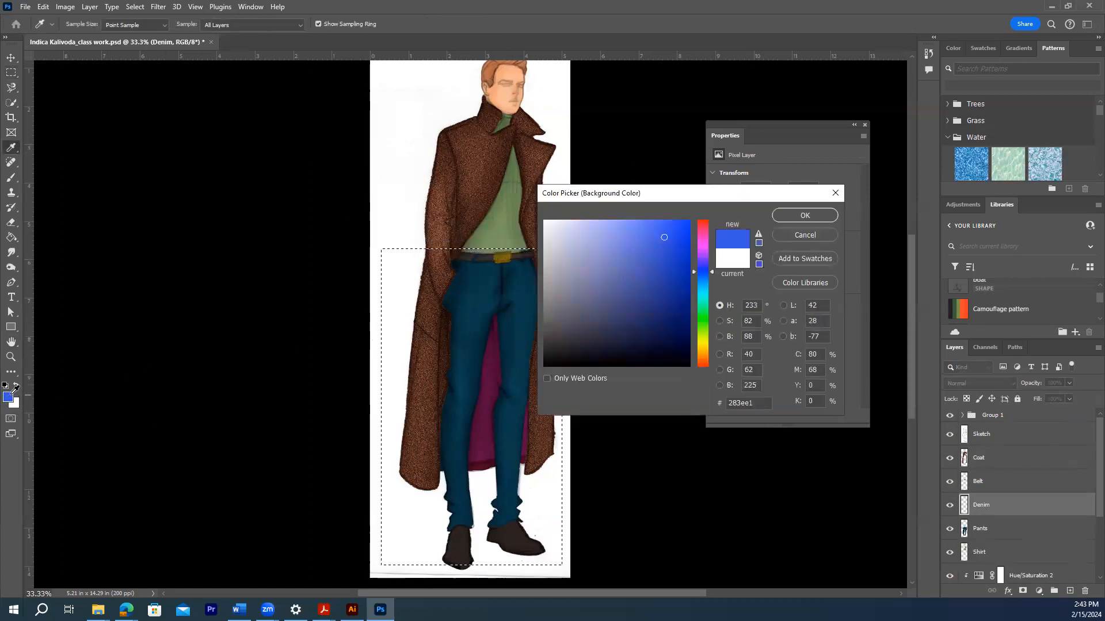
drag(619, 232, 622, 227)
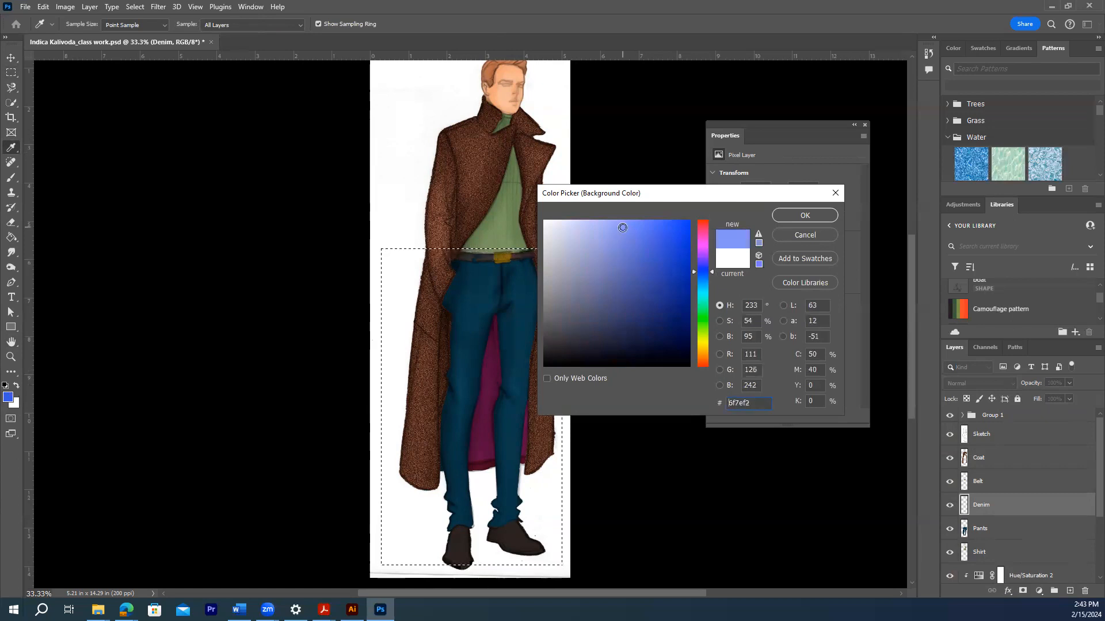
click(616, 226)
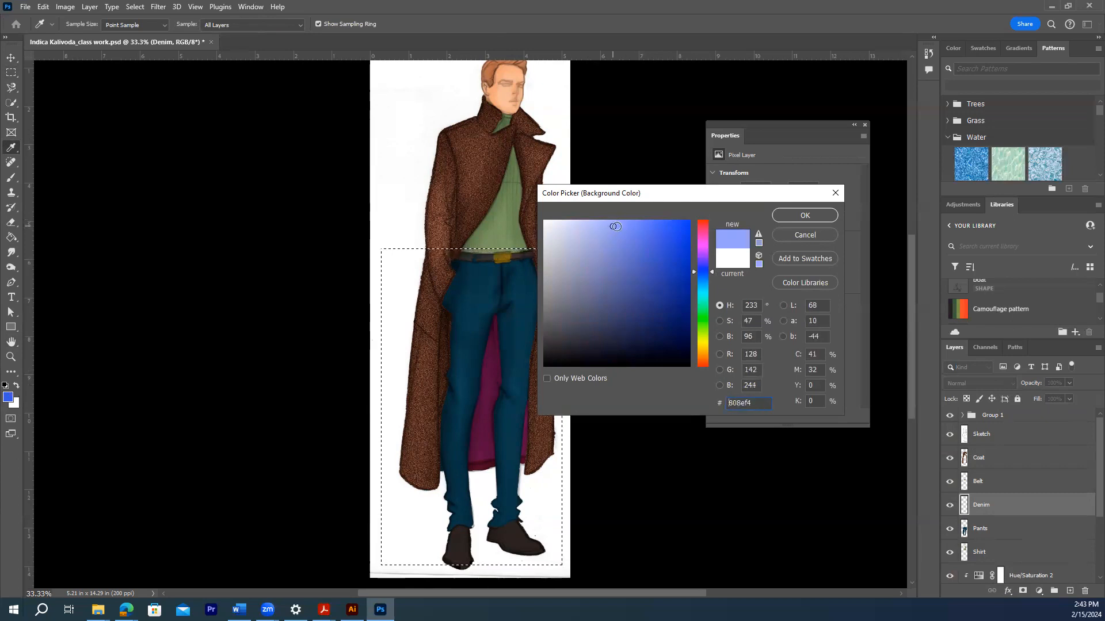
click(800, 214)
key(m)
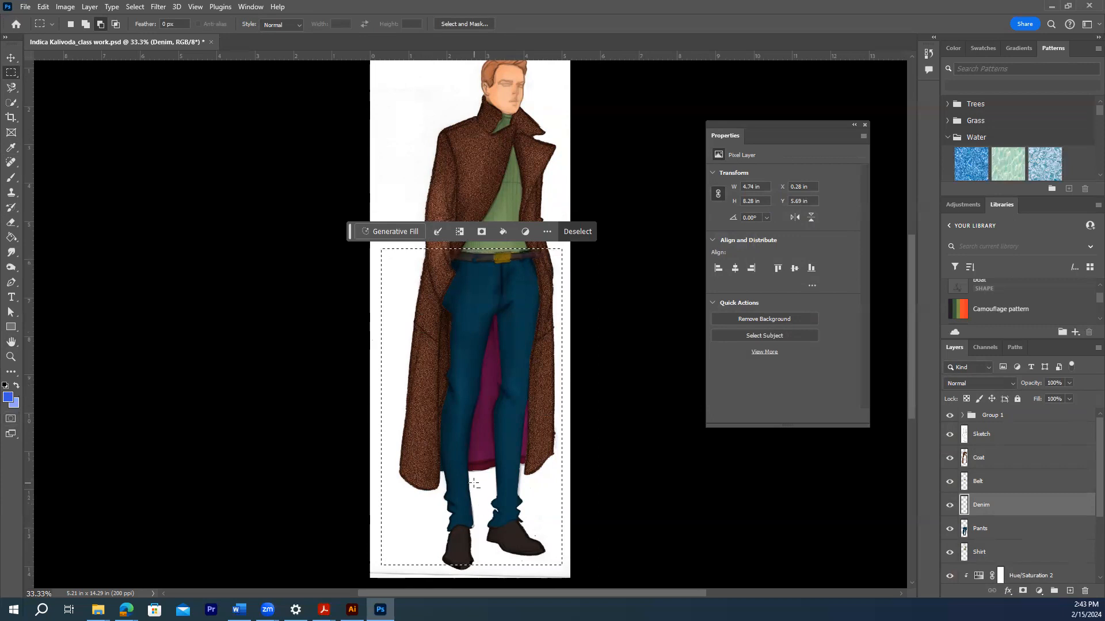
Step: Fill the selection on the Denim layer with the foreground blue and apply a Halftone Pattern filter with size 1, contrast 3 and Dot type
key(alt+BackSpace)
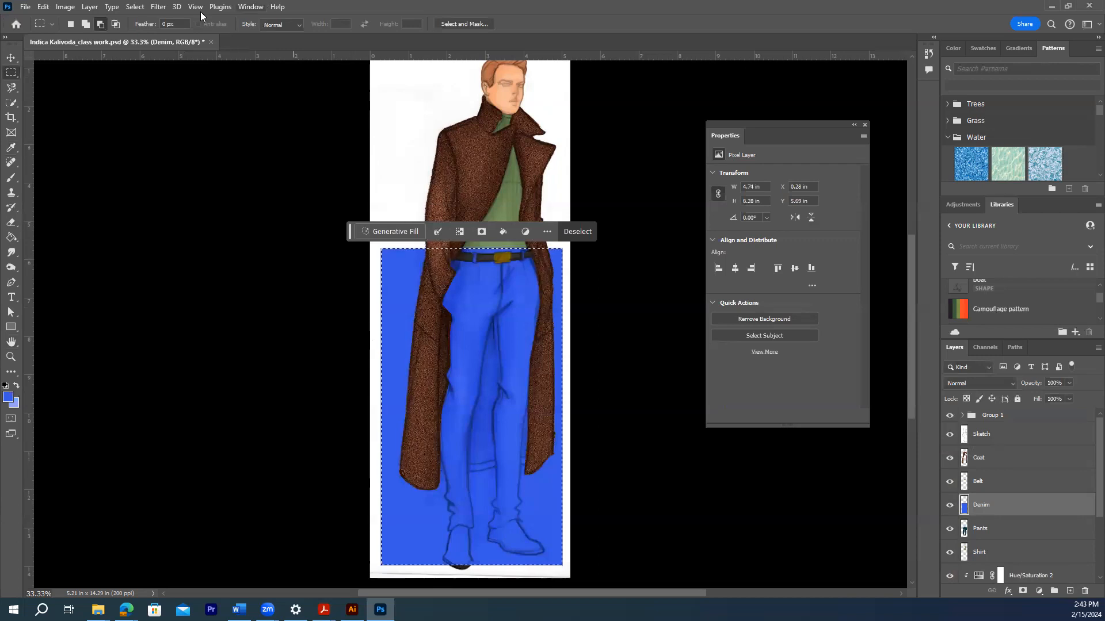
click(157, 8)
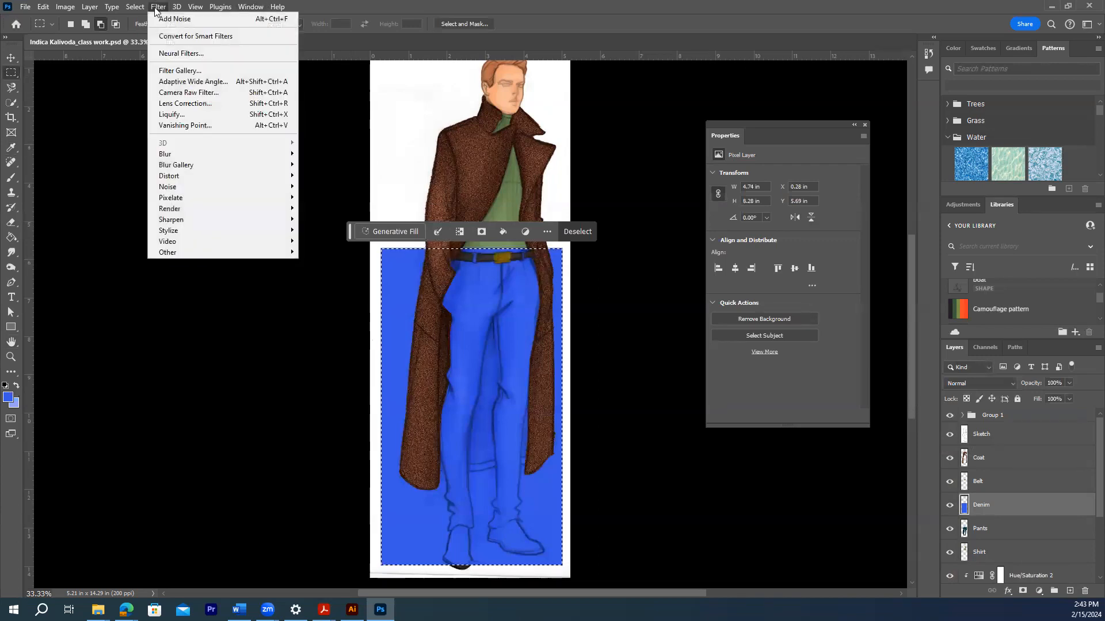
click(177, 71)
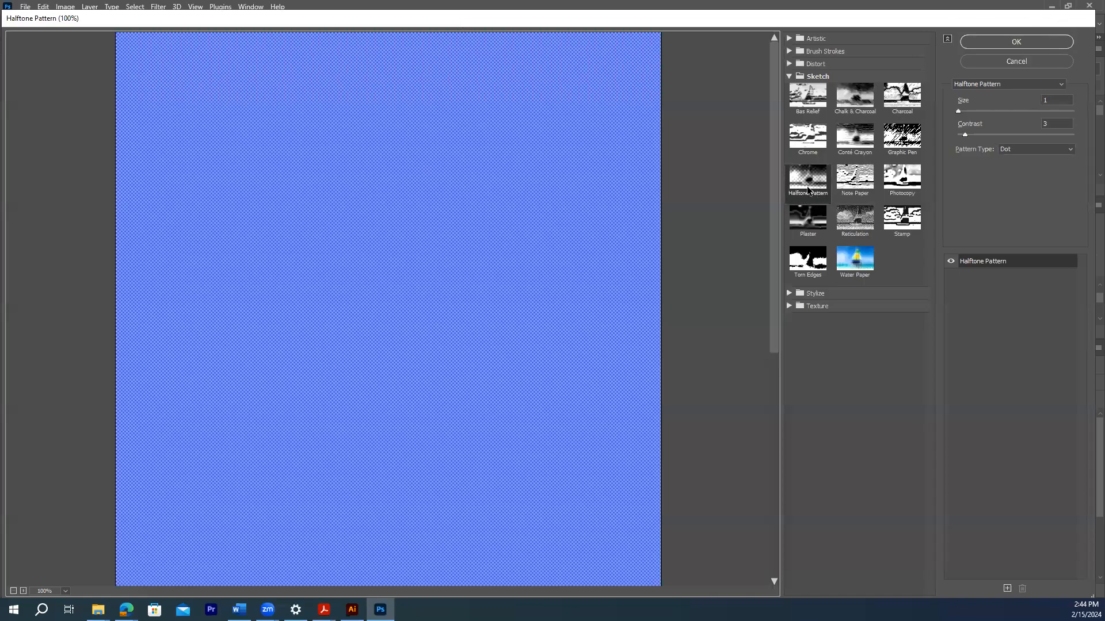
click(788, 77)
click(789, 76)
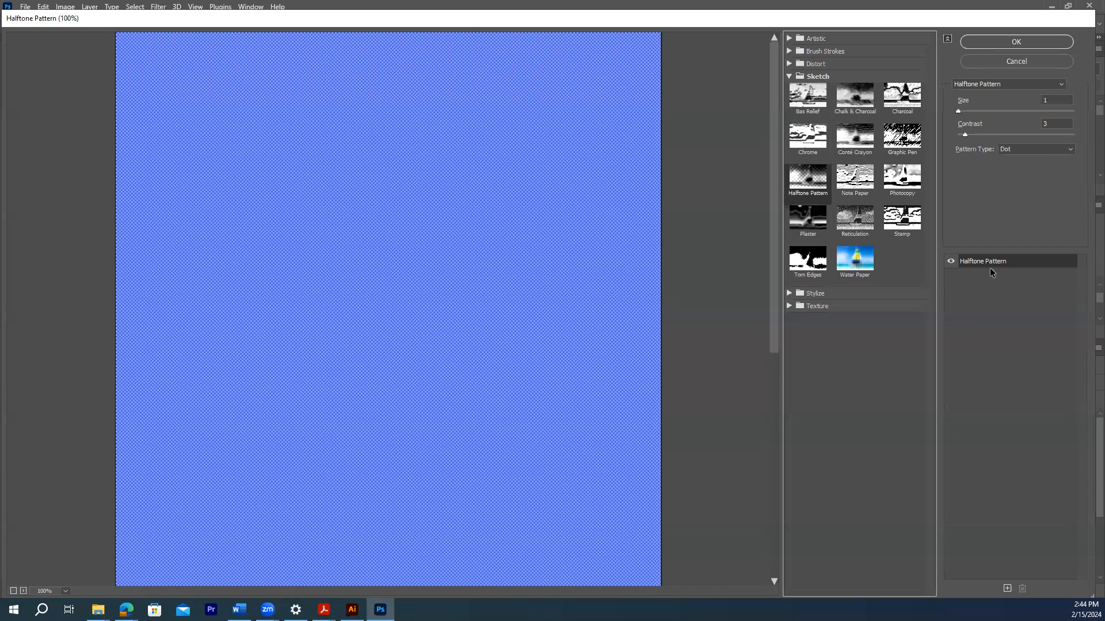
click(998, 42)
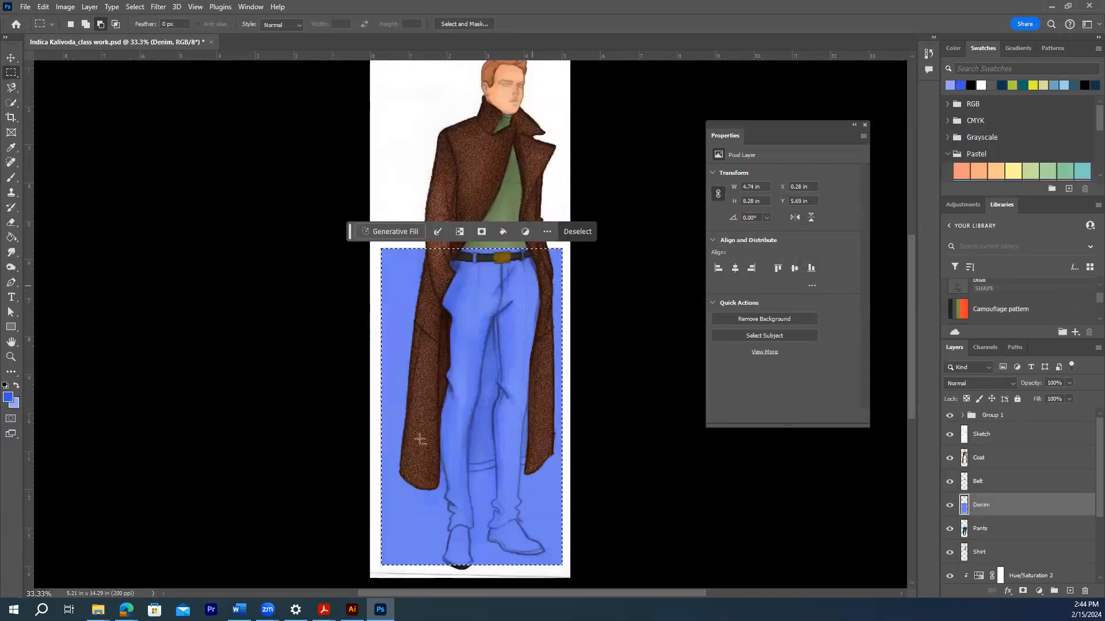
Step: Clip the Denim layer to the Pants layer and clear the selection
right_click(993, 505)
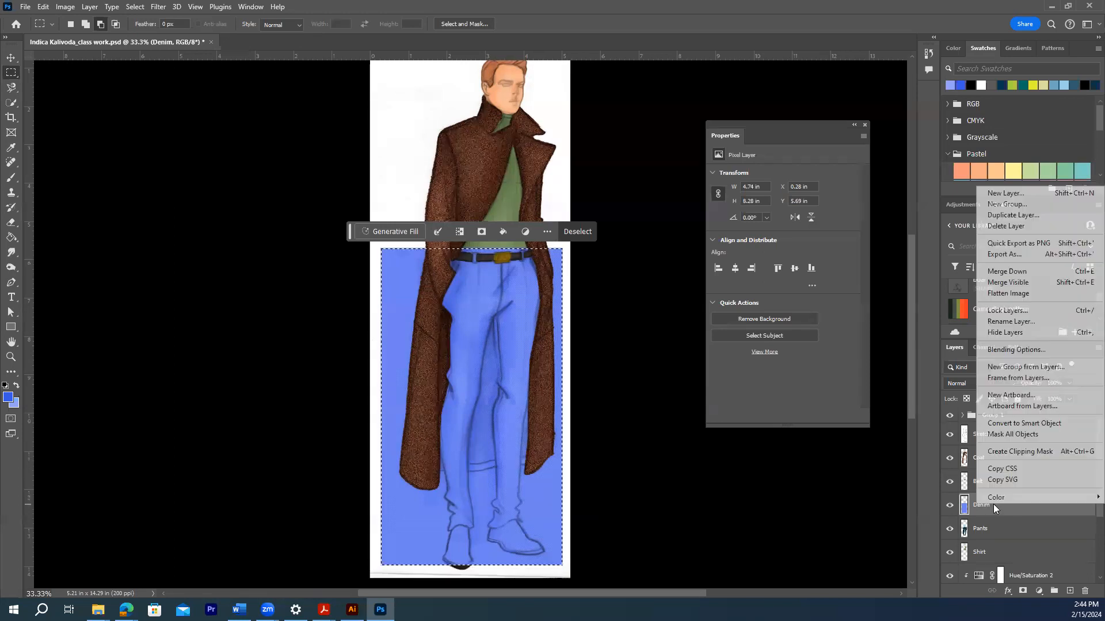
click(1028, 450)
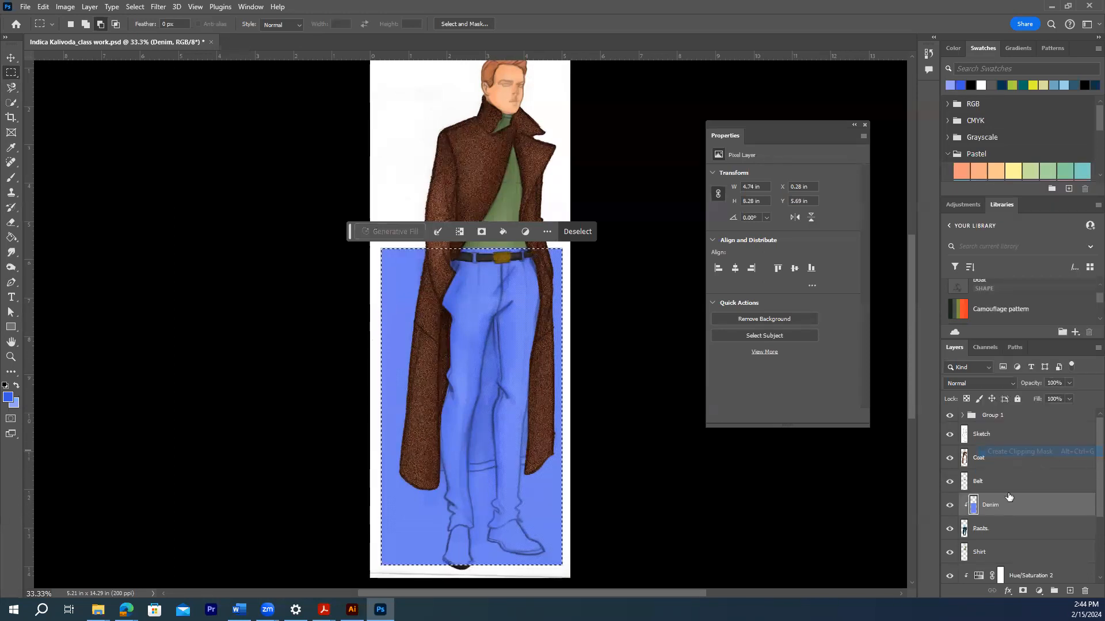
click(812, 518)
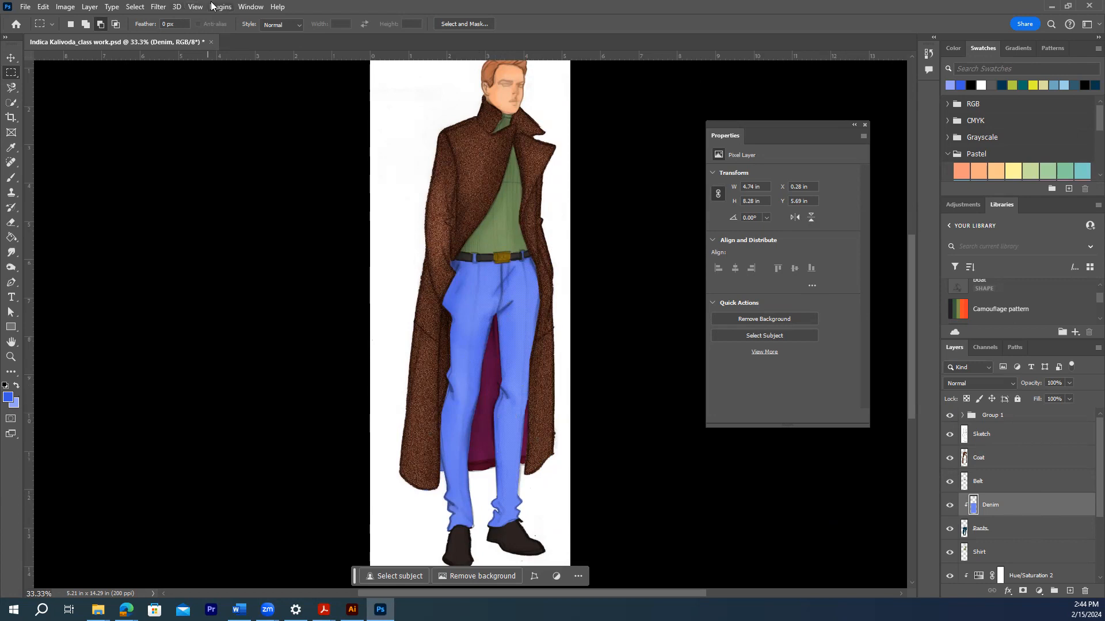
Step: Compare the Lighten Only and Darken Only modes of the Diffuse filter on the Denim layer and apply it with Darken Only
click(160, 8)
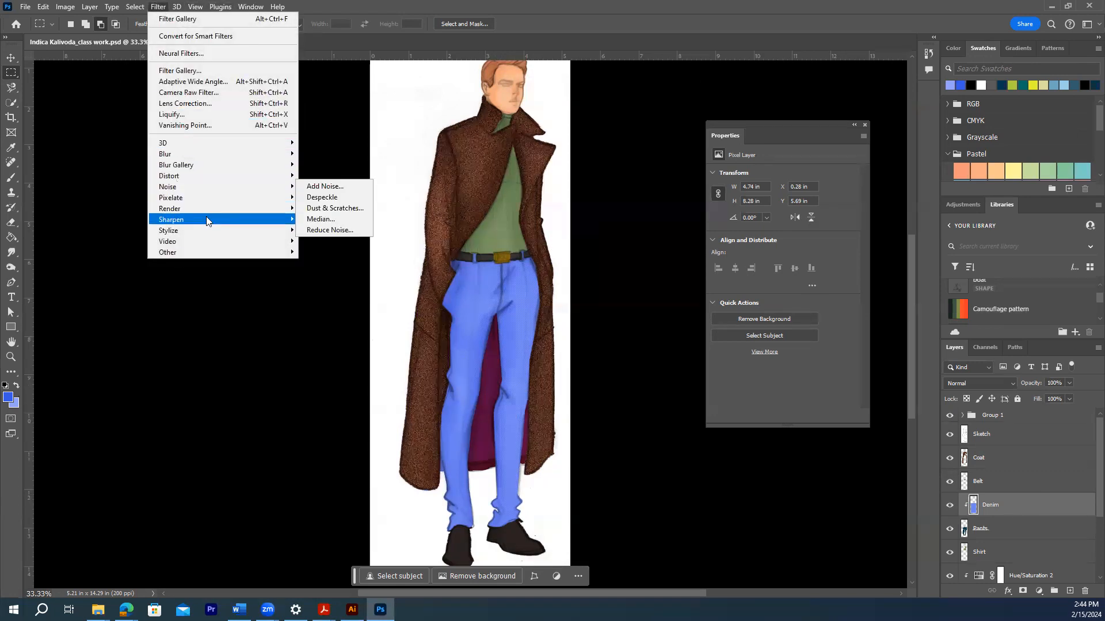
mouse_move(277, 232)
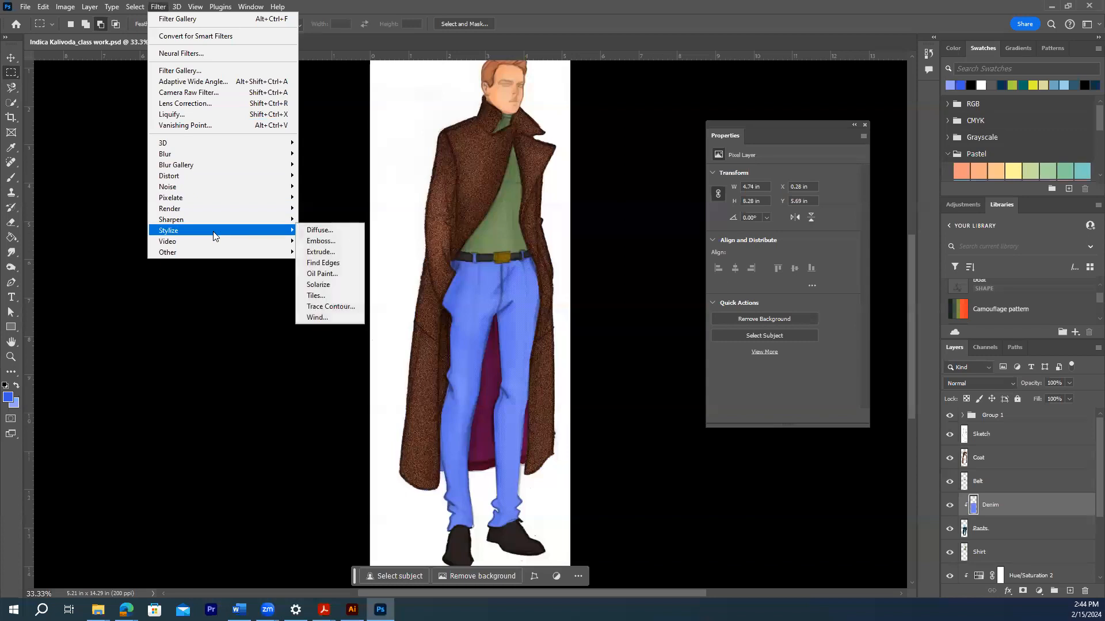
click(327, 229)
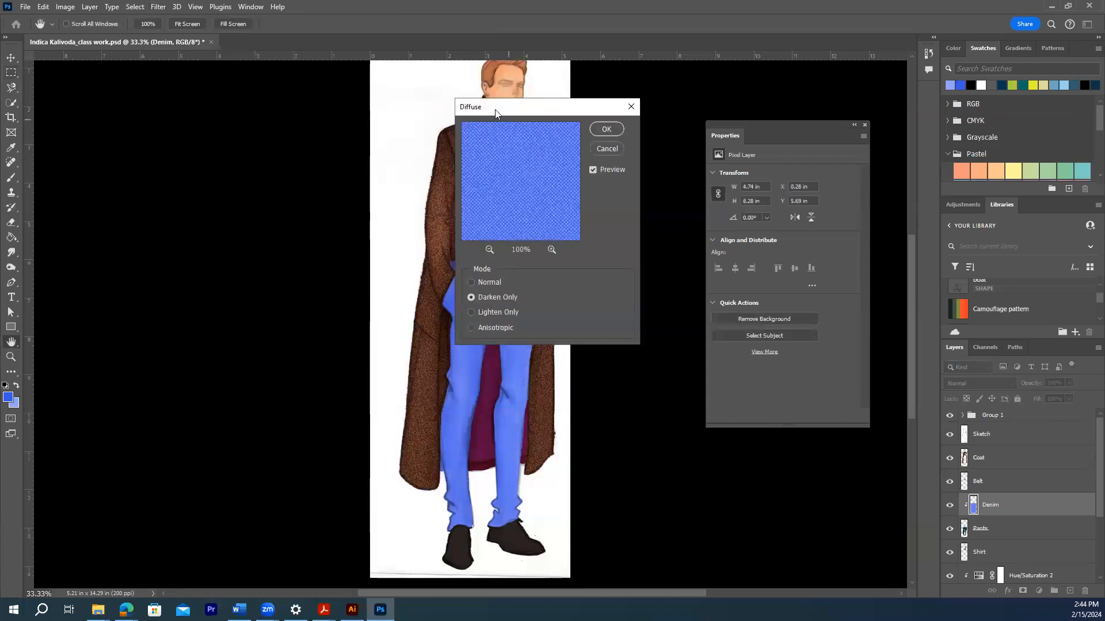
drag(495, 111, 204, 108)
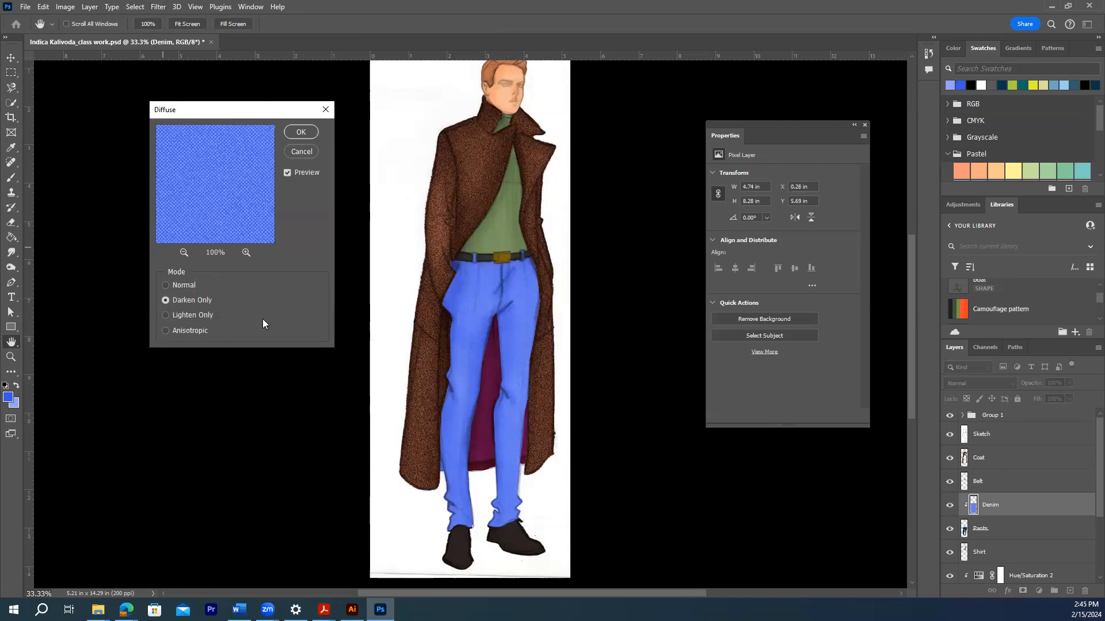
click(166, 316)
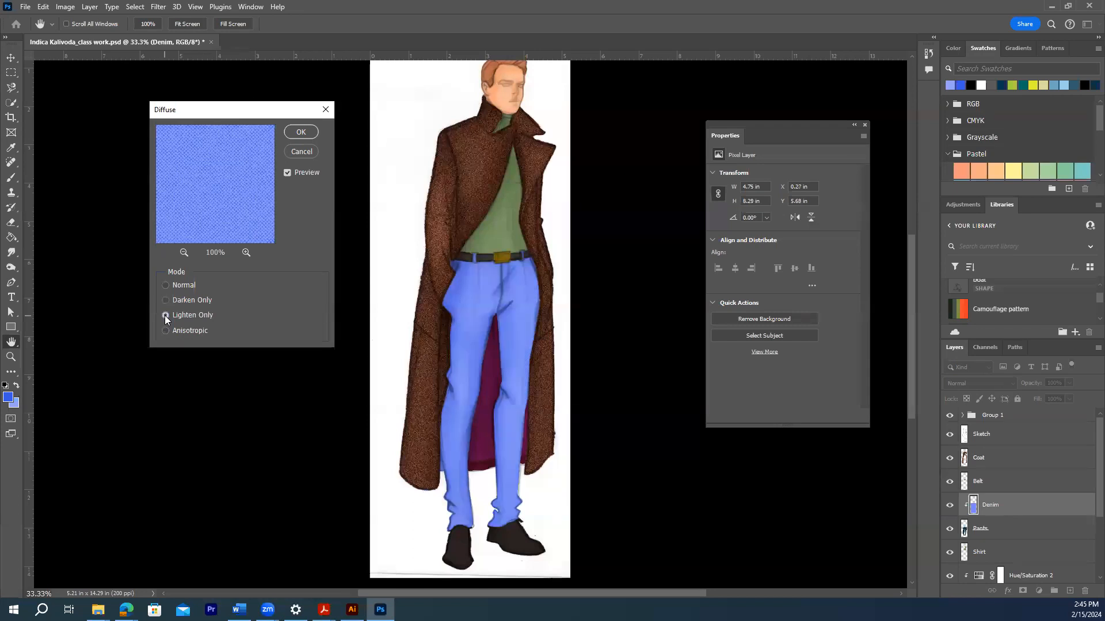
click(164, 300)
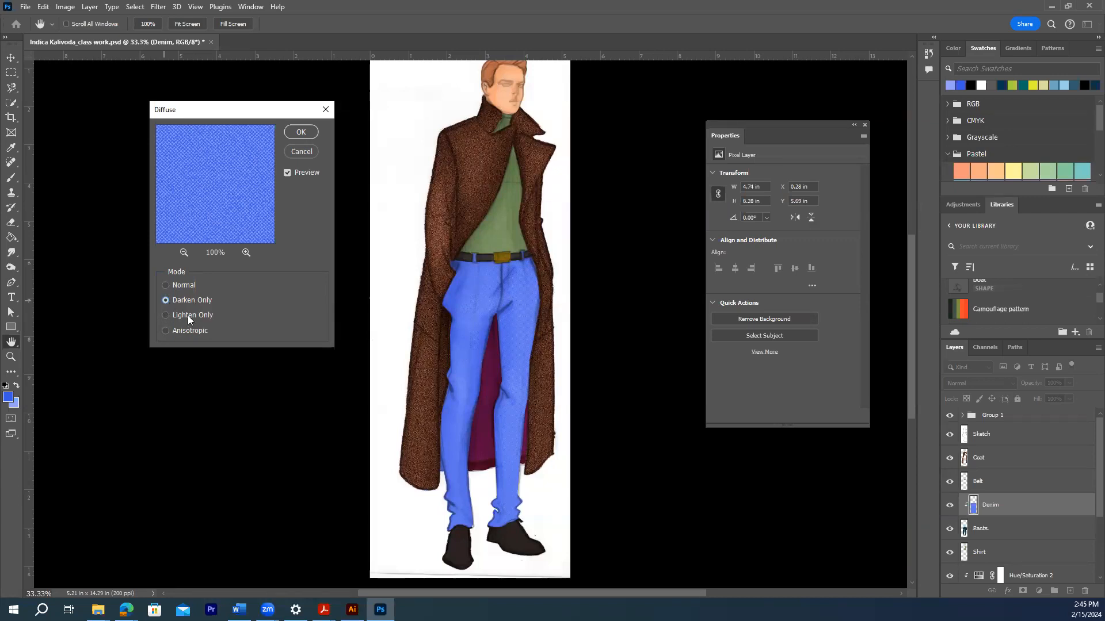
click(167, 315)
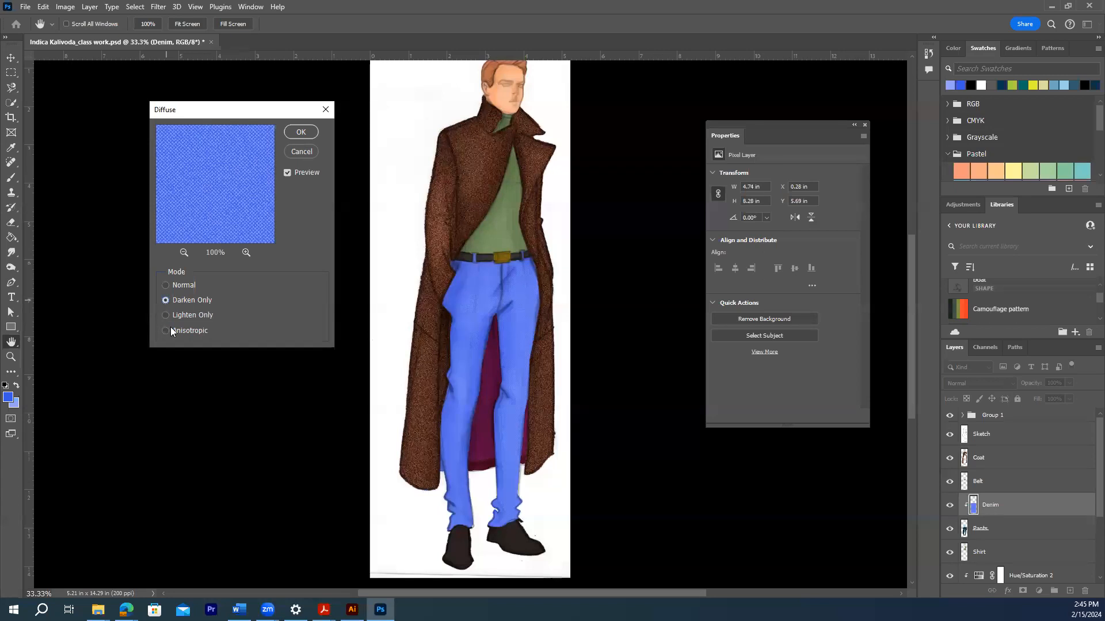
click(296, 131)
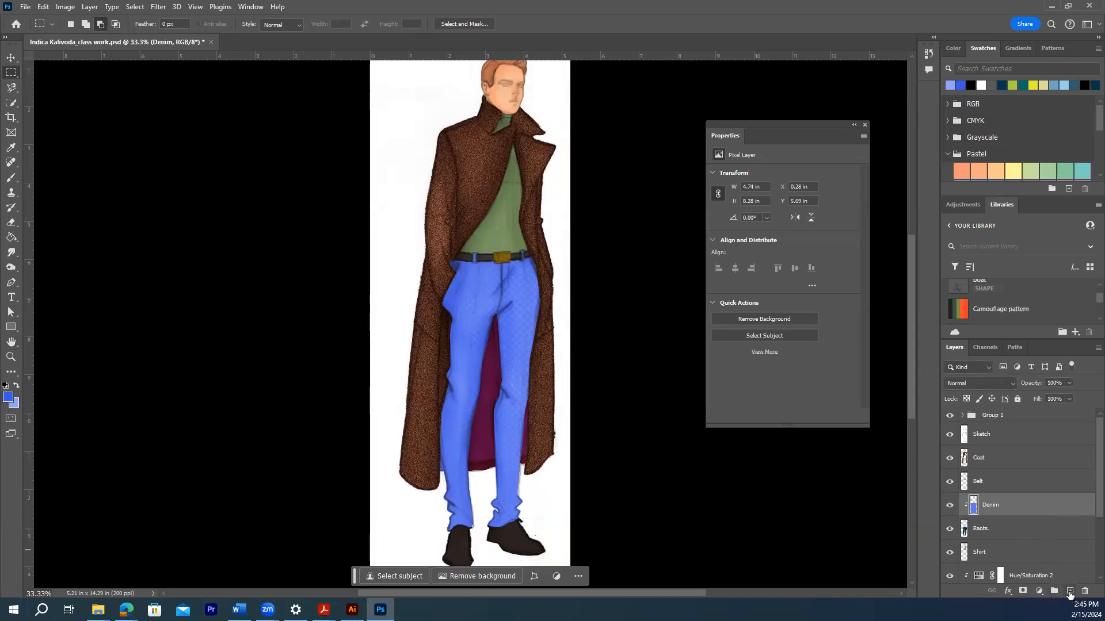
Step: Create a new layer above Denim, reset the colours to black and white, and fill it with rendered clouds
click(1070, 593)
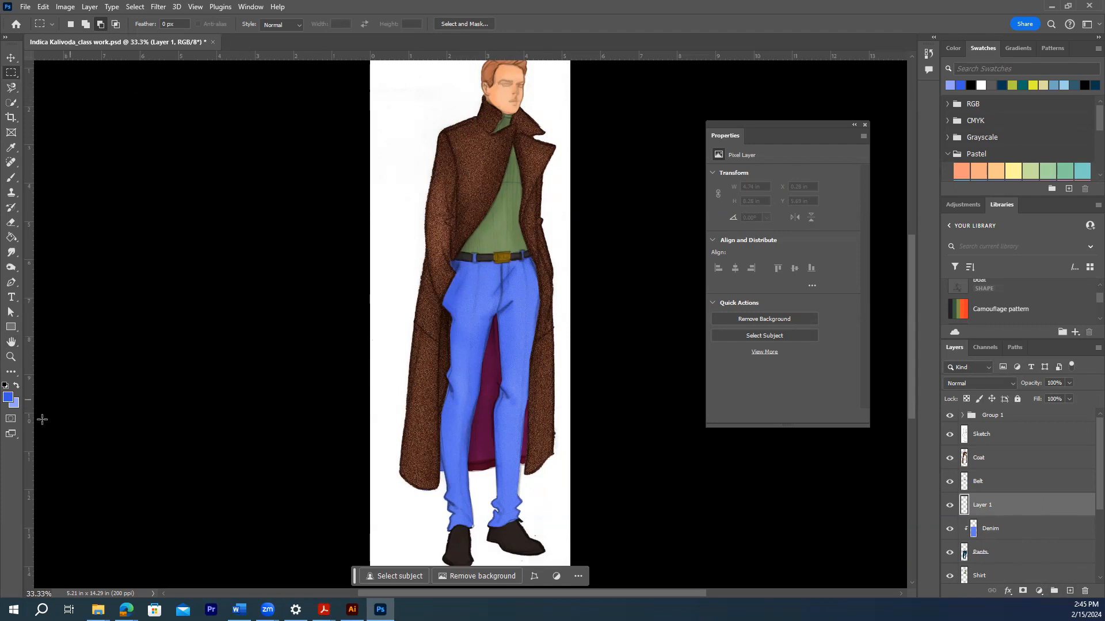
key(d)
click(158, 8)
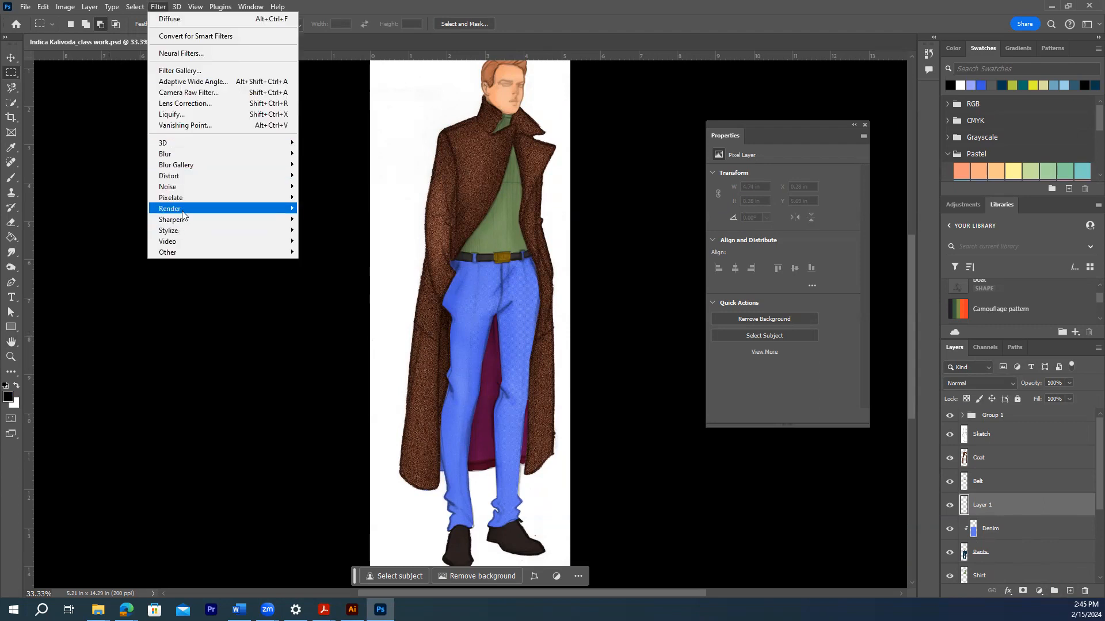
mouse_move(210, 212)
click(319, 248)
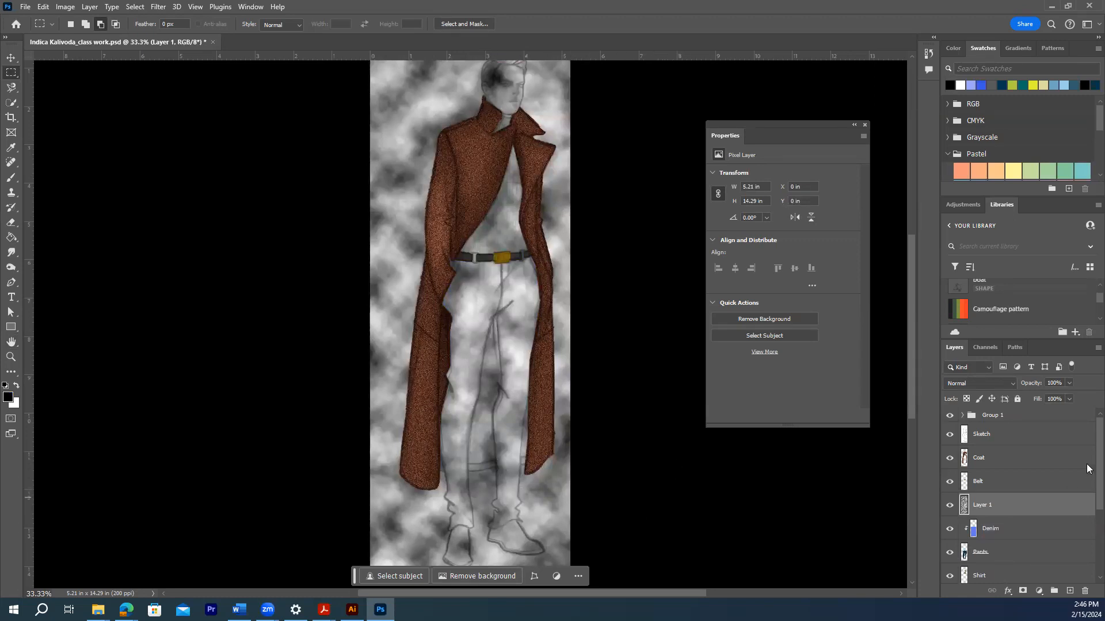
Step: Clip the clouds layer to the pants and set its blend mode to Multiply
click(995, 383)
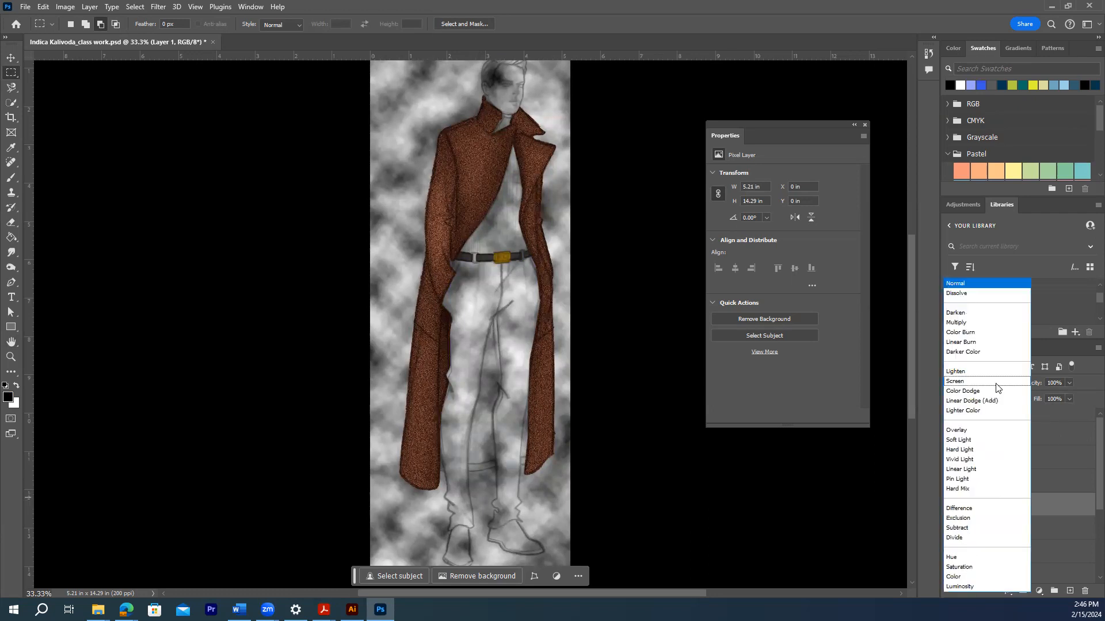
click(932, 324)
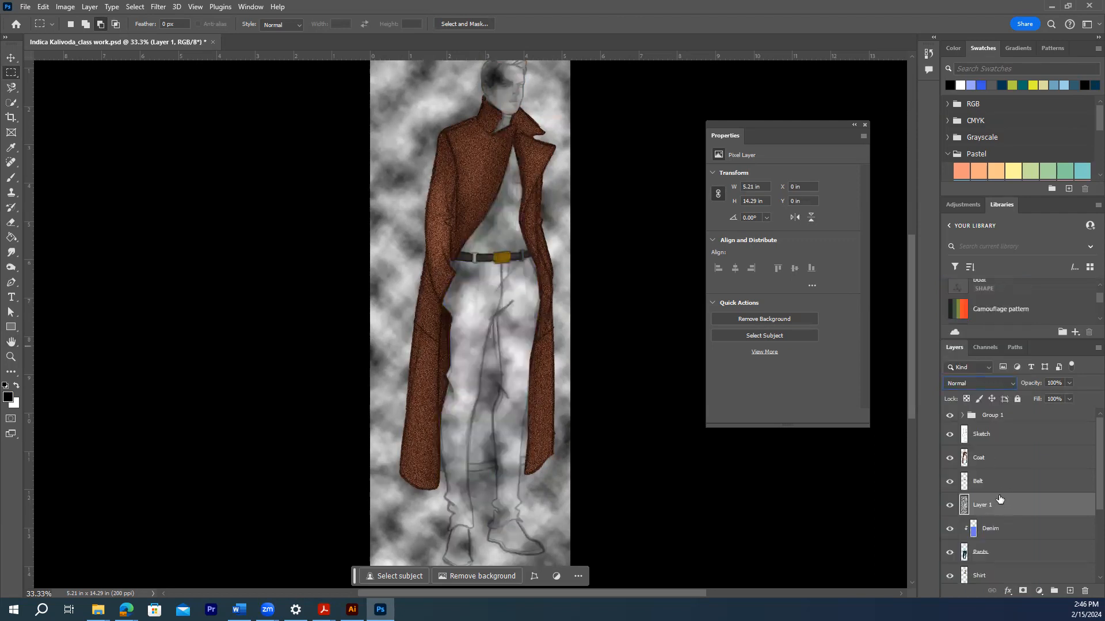
right_click(998, 507)
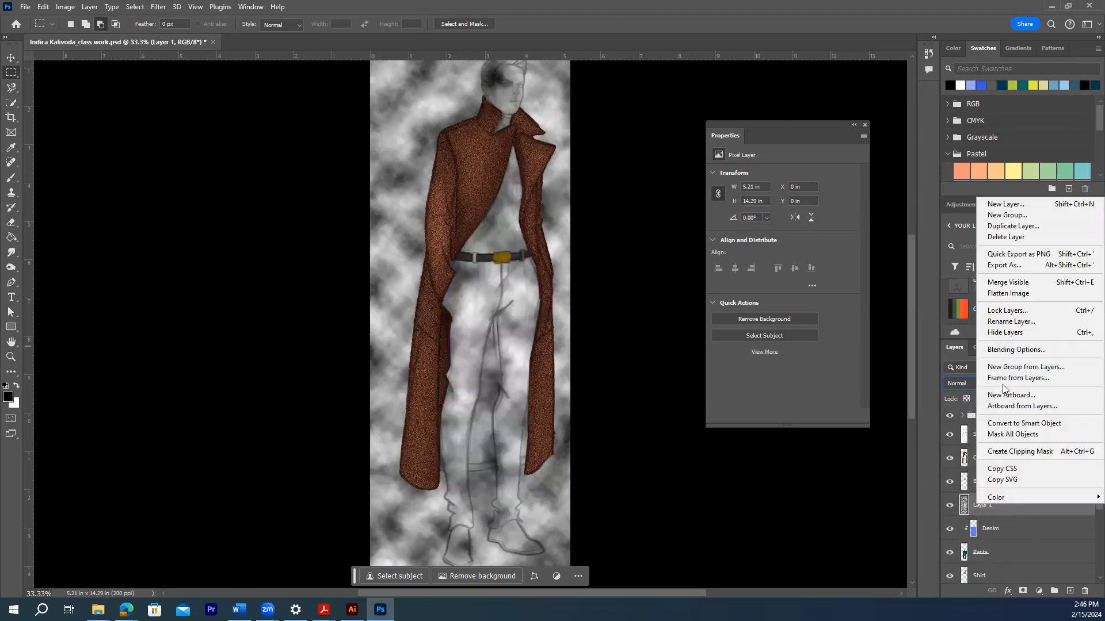
click(1003, 453)
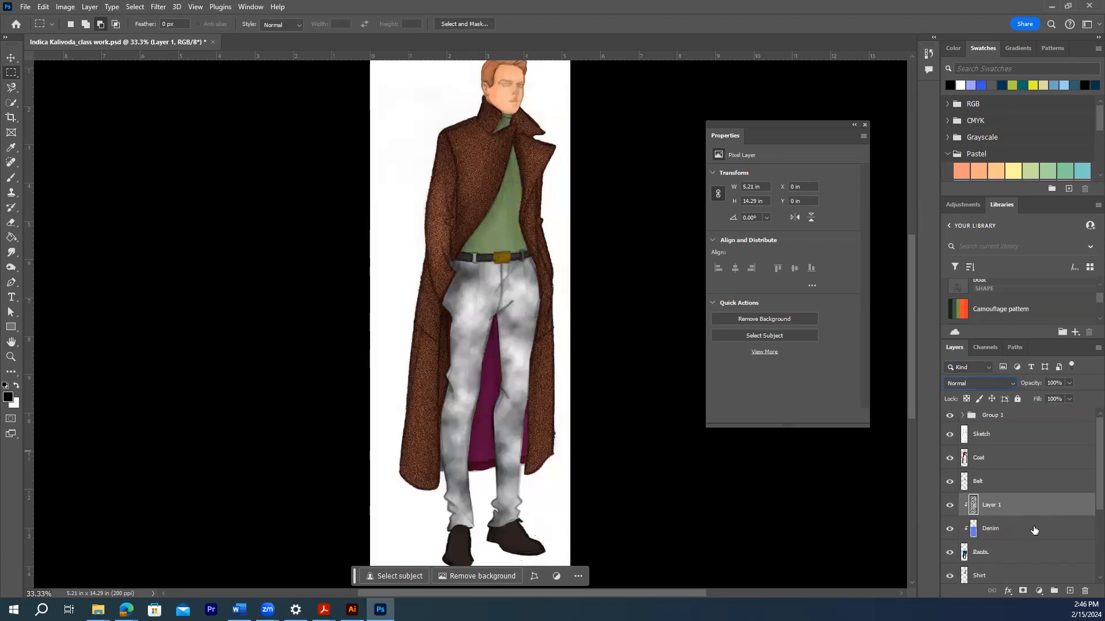
click(1000, 382)
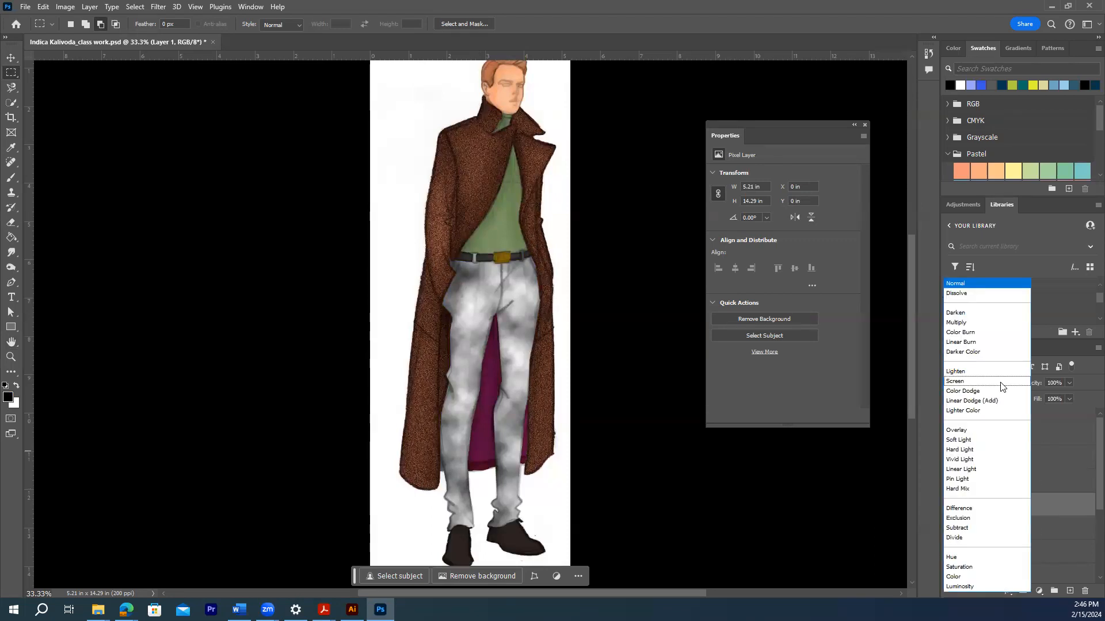
click(957, 322)
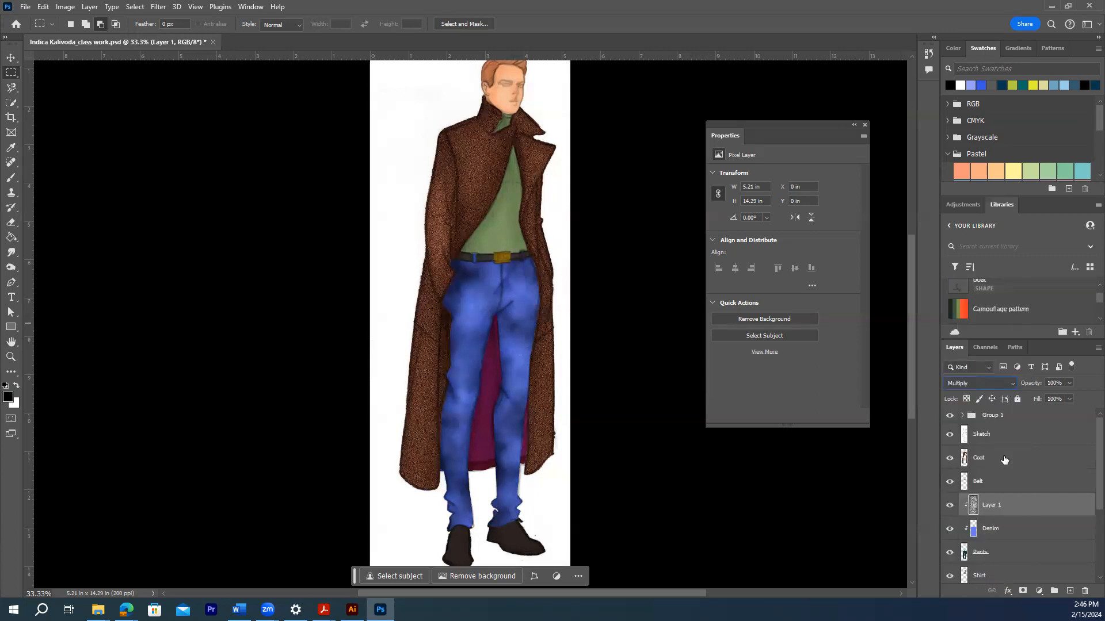
Step: Try the Screen blend mode on the clouds layer, preview other modes, and return it to Multiply
click(990, 384)
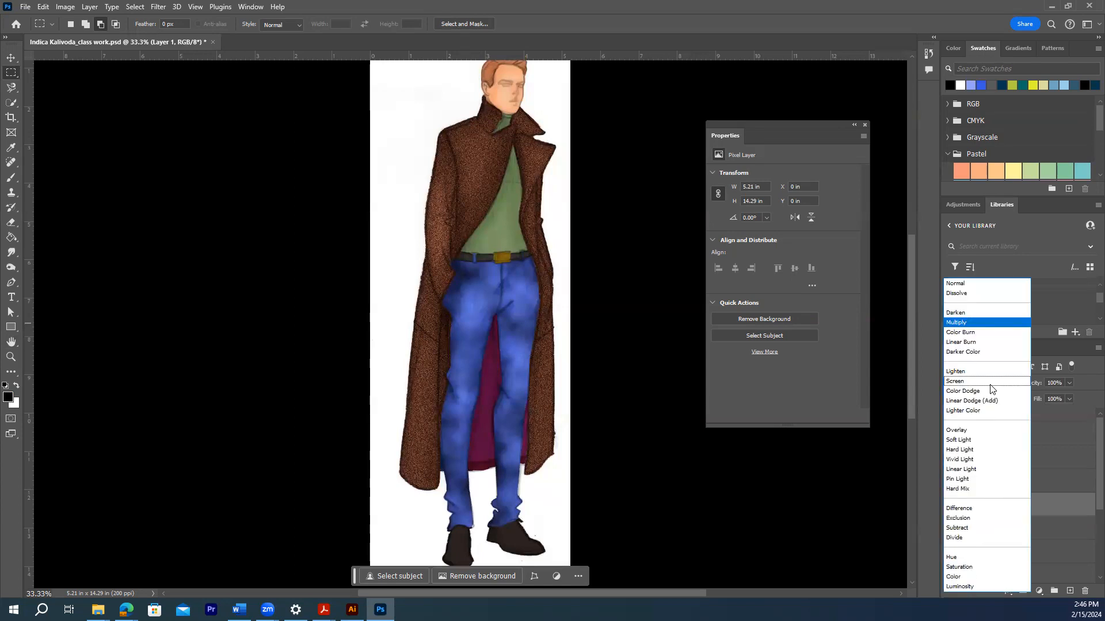
click(959, 382)
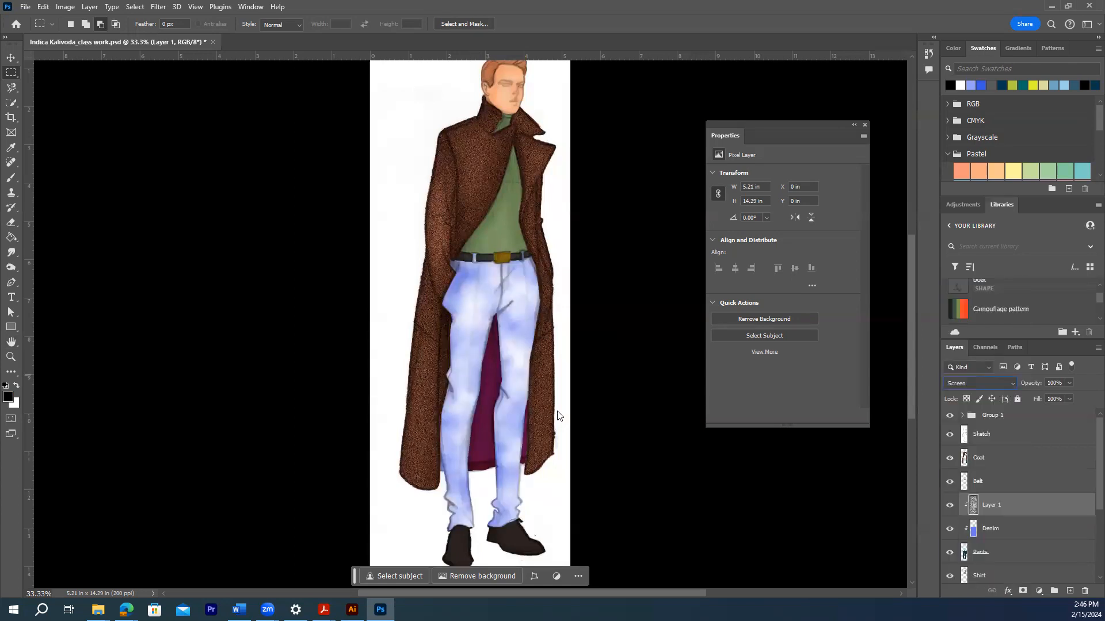
click(977, 387)
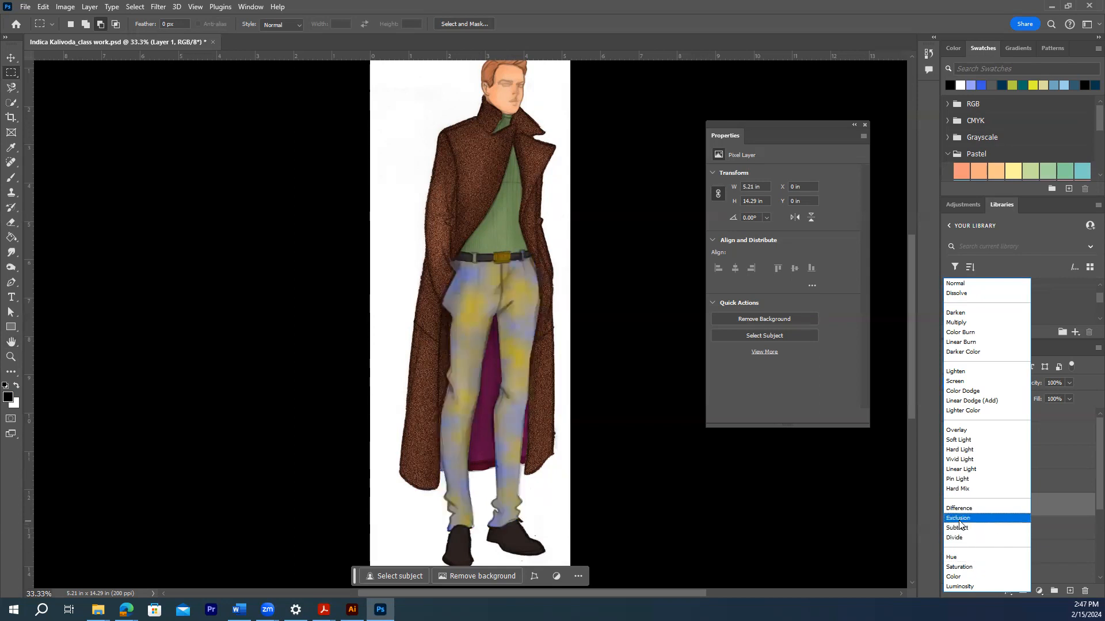
click(955, 323)
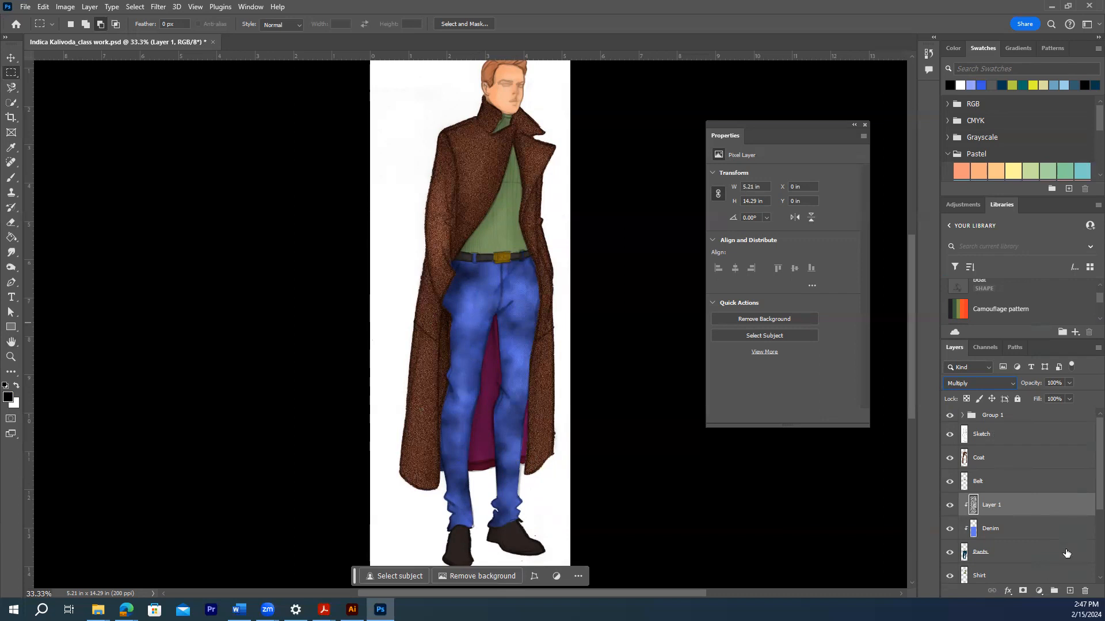
Step: Add a layer mask to the clouds layer and invert it to black to hide the clouds
click(1023, 591)
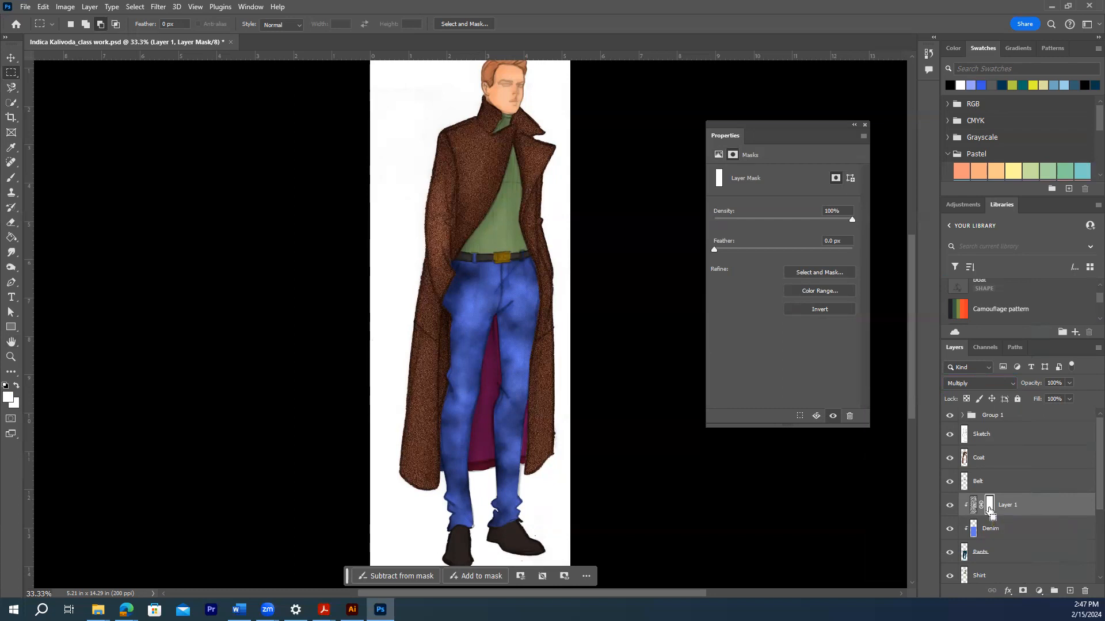
key(ctrl+i)
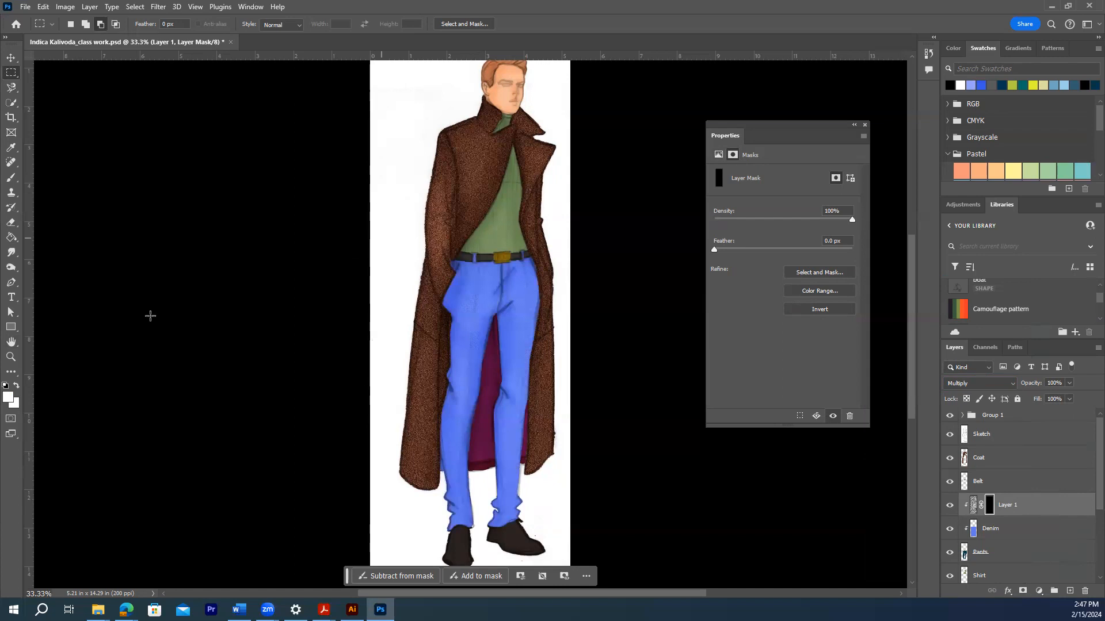
Step: Set up a Soft Round brush with 35% opacity and a size of 150 px
click(11, 177)
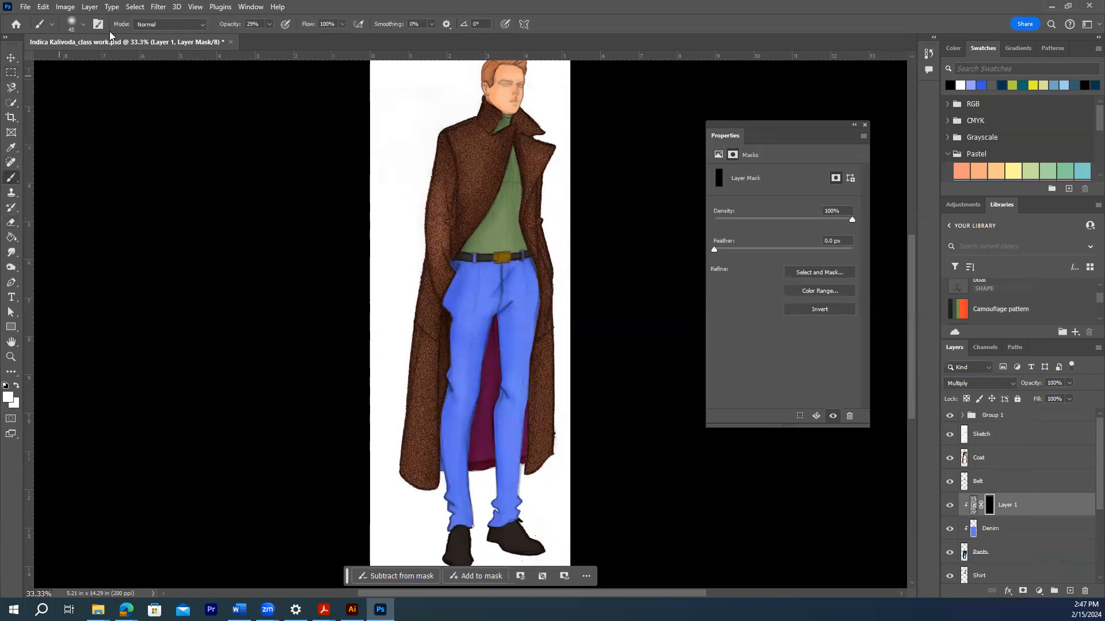
click(84, 26)
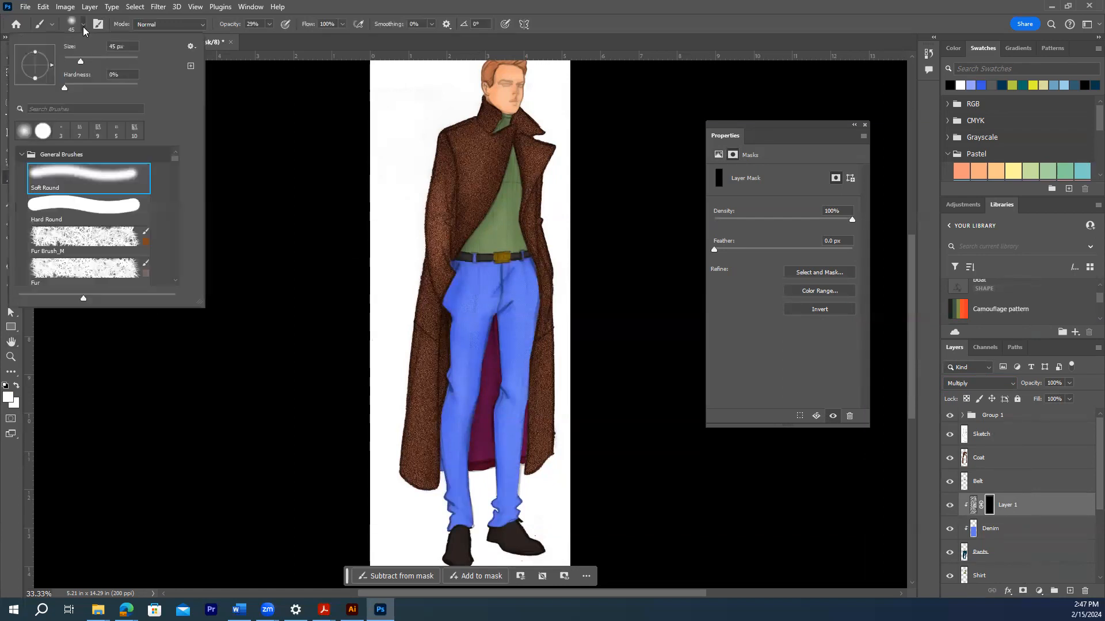
double_click(81, 181)
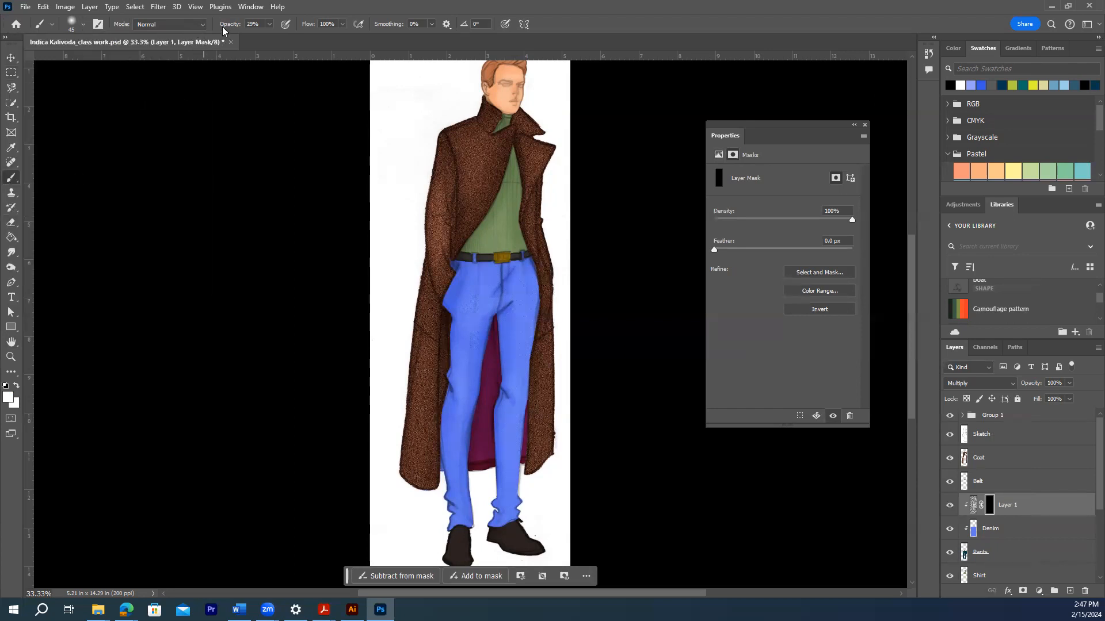
click(270, 24)
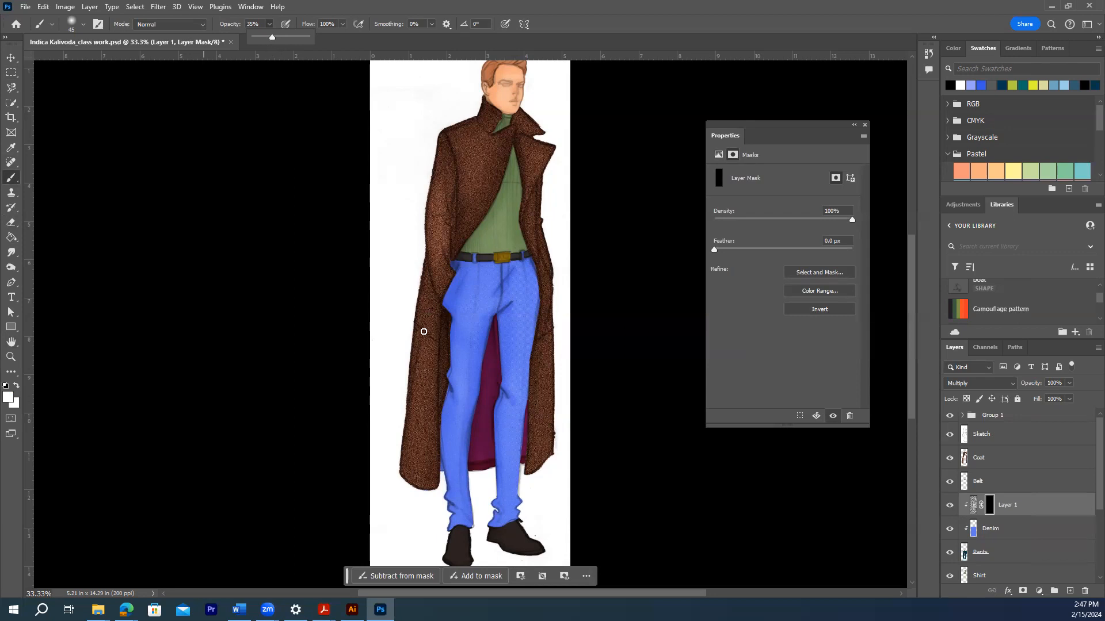
key(bracketright)
key(bracketright)
key(bracketright)
key(bracketright)
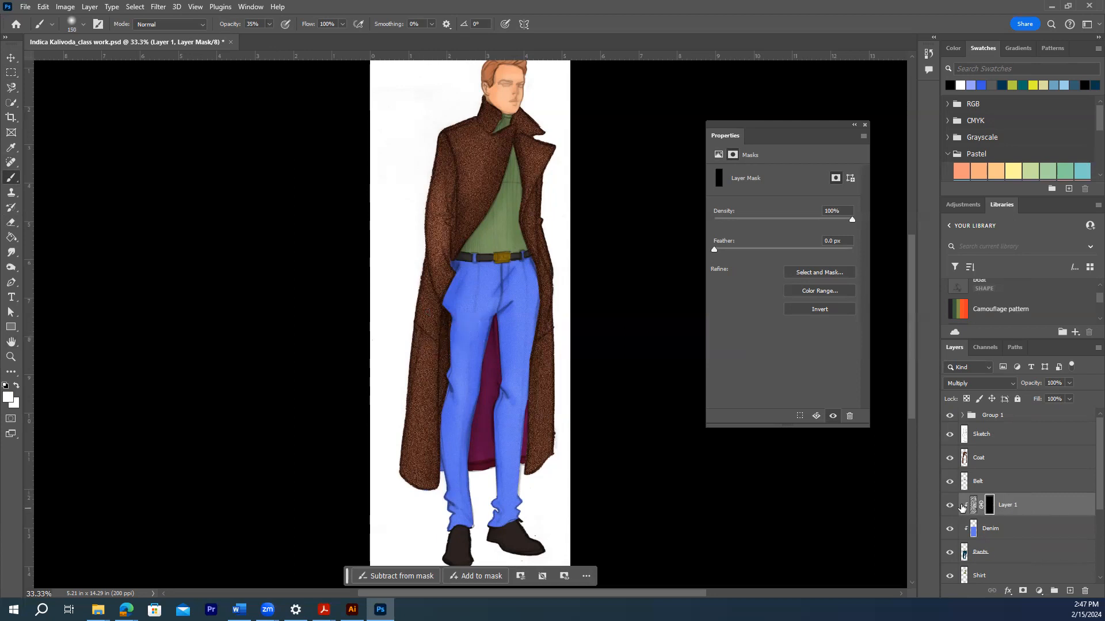
Step: Paint white on the clouds layer's mask over the hips, thighs and knees to bring back patches of cloud shading on the pants
mouse_move(461, 366)
mouse_down()
mouse_move(476, 305)
mouse_move(459, 394)
mouse_move(459, 365)
mouse_move(451, 424)
mouse_move(475, 327)
mouse_move(456, 452)
mouse_move(512, 363)
mouse_move(513, 326)
mouse_move(504, 431)
mouse_move(518, 314)
mouse_move(519, 447)
mouse_move(468, 313)
mouse_move(460, 461)
mouse_move(455, 396)
mouse_up()
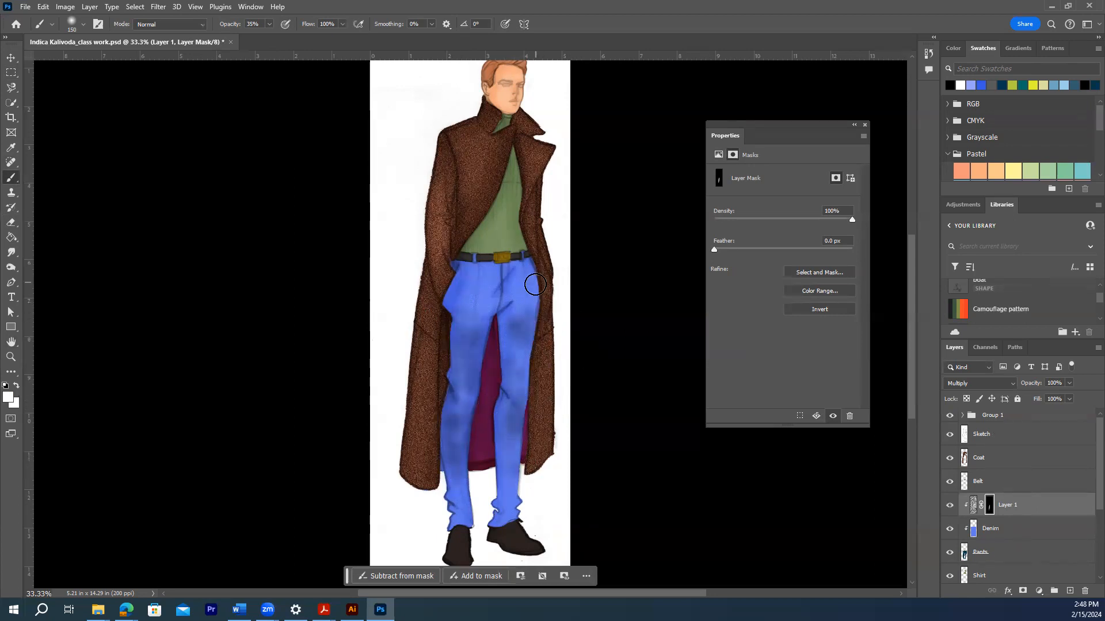
drag(526, 266, 516, 291)
drag(457, 271, 443, 313)
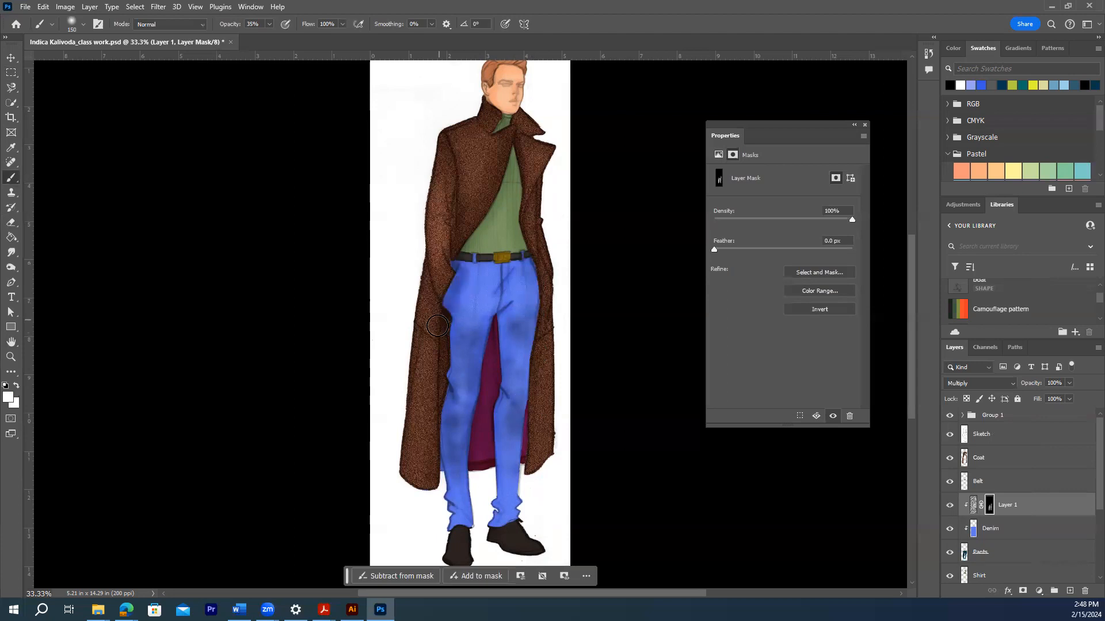
mouse_move(464, 259)
mouse_down()
mouse_move(461, 301)
mouse_move(484, 369)
mouse_up()
drag(498, 271, 498, 327)
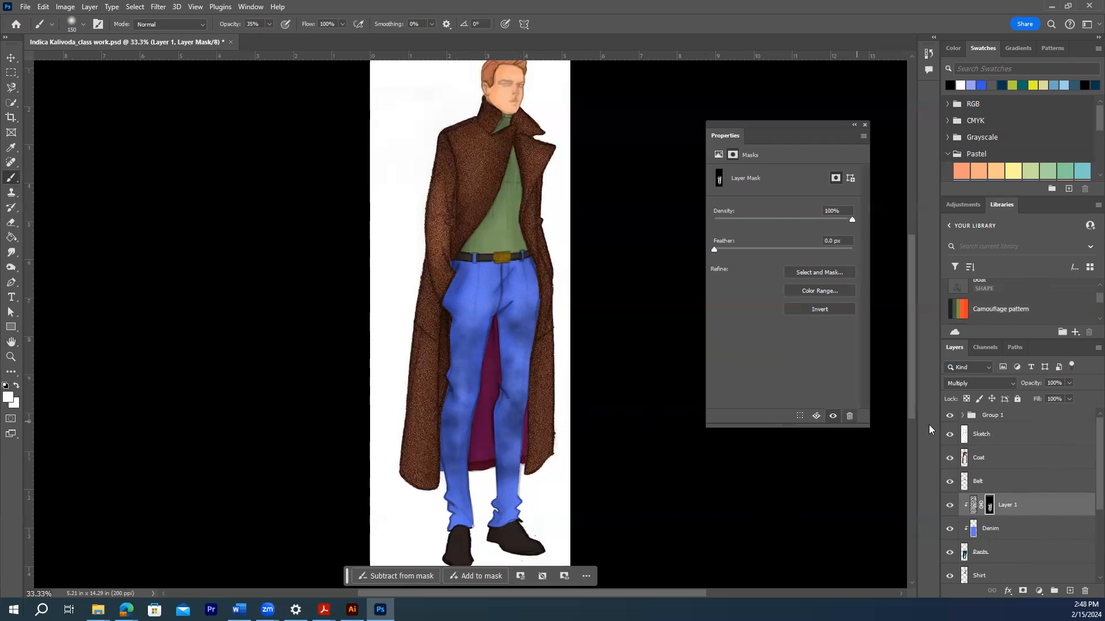
Step: Select the Shirt layer and draw a rectangular selection about 4.84 by 4.87 in around the figure's upper body
scroll(1087, 494, down, 3)
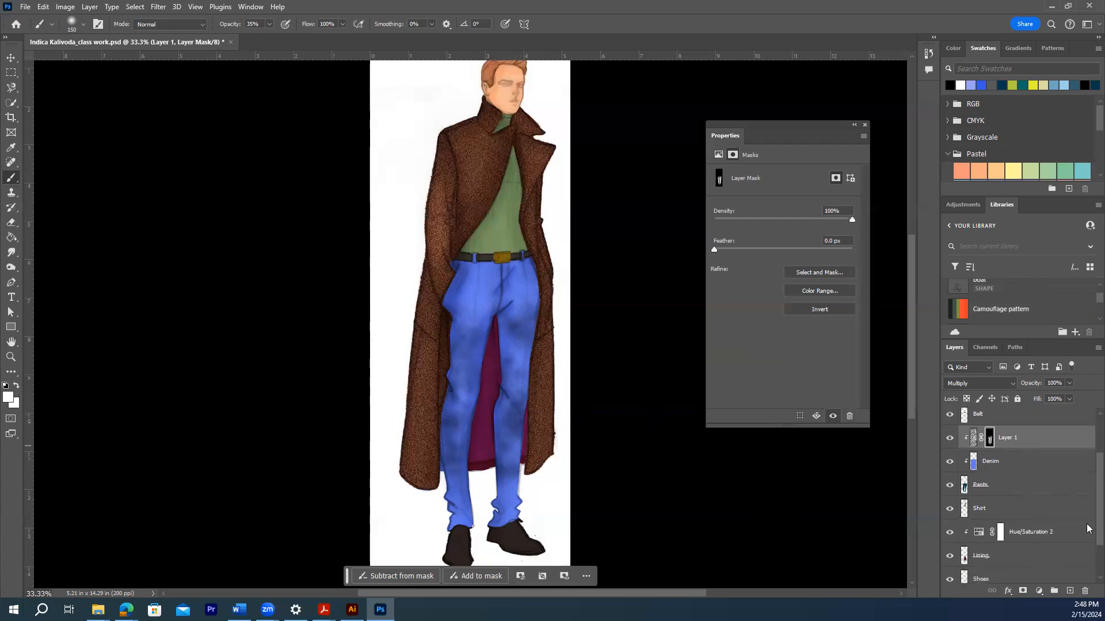
scroll(1088, 504, up, 3)
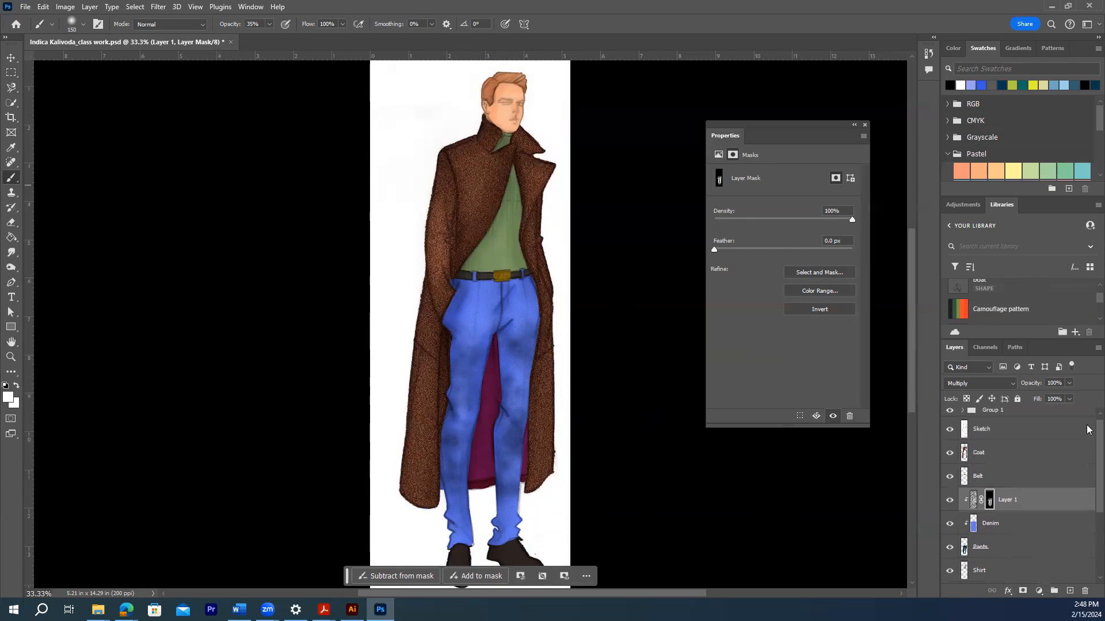
scroll(999, 489, down, 3)
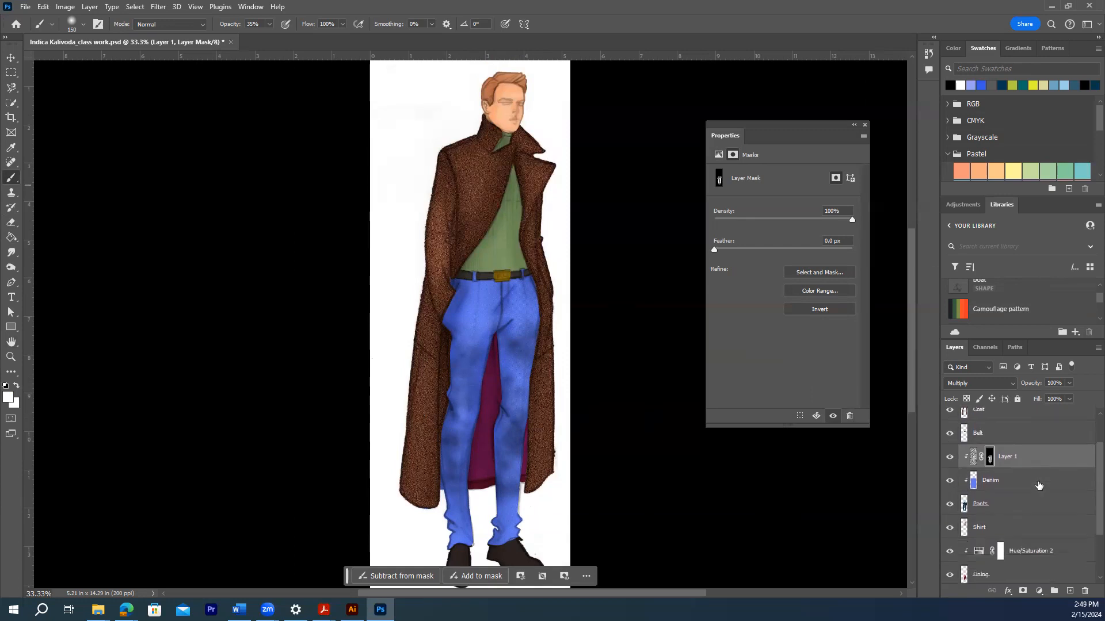
click(1013, 498)
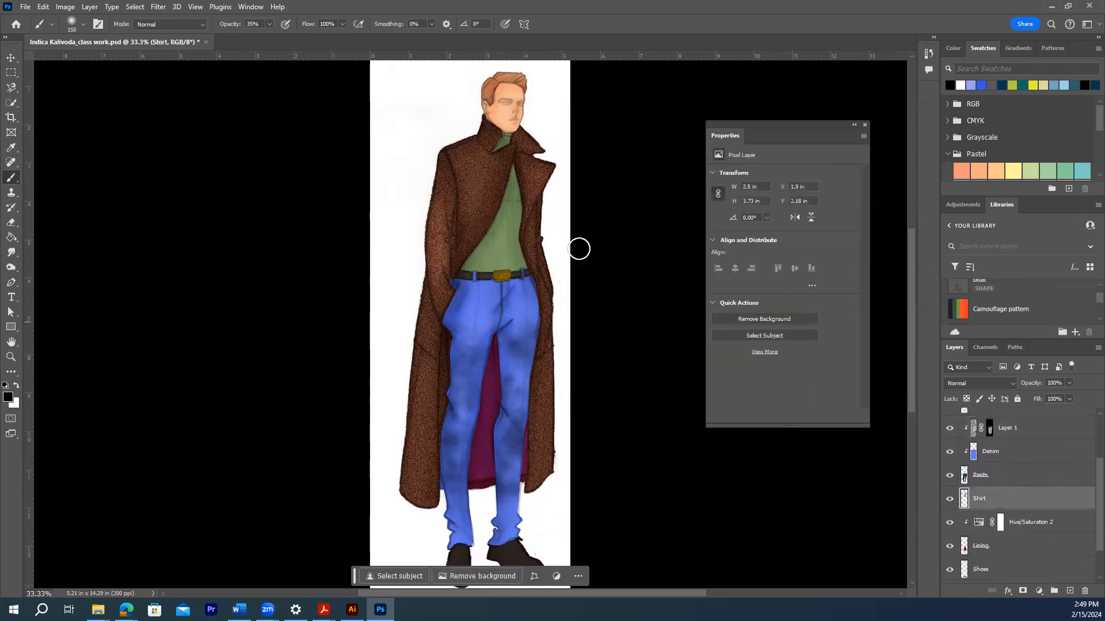
click(1052, 49)
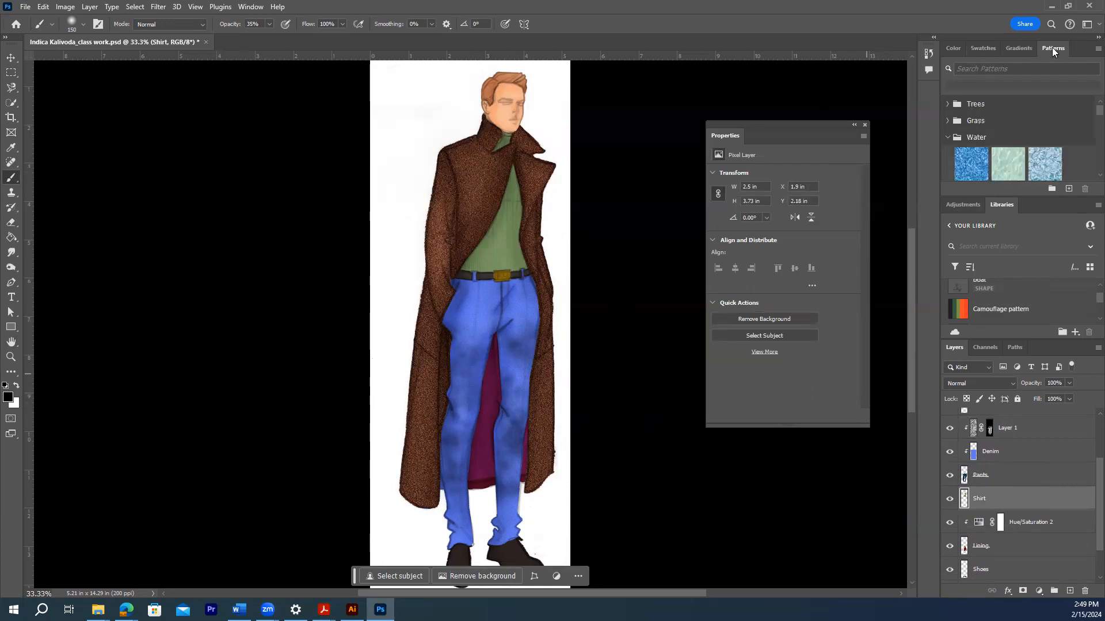
click(10, 73)
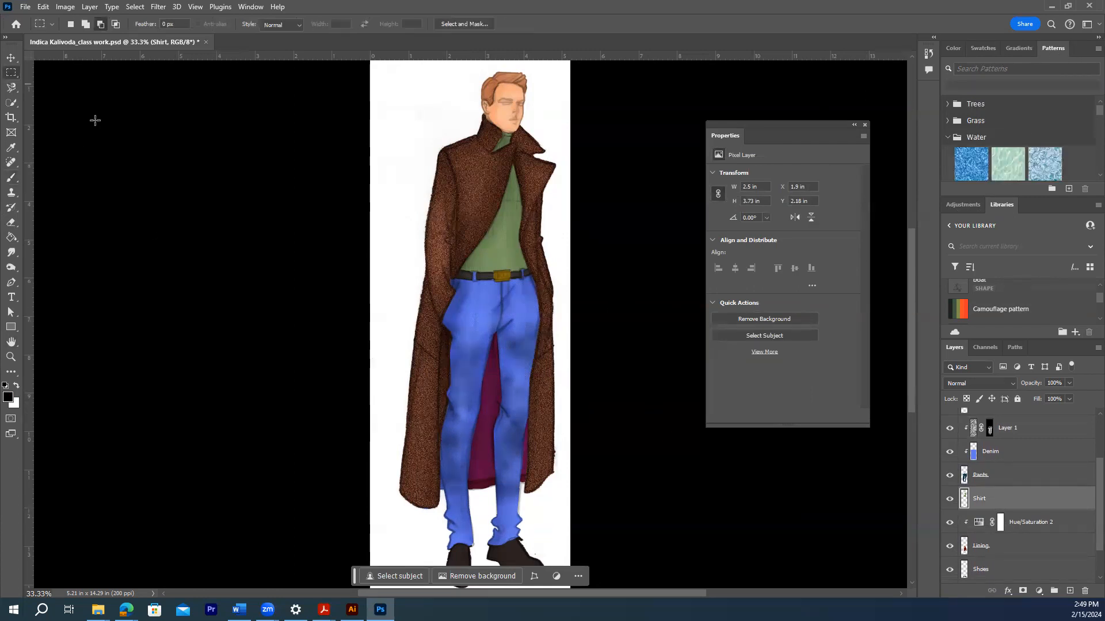
scroll(389, 181, up, 1)
drag(383, 167, 570, 355)
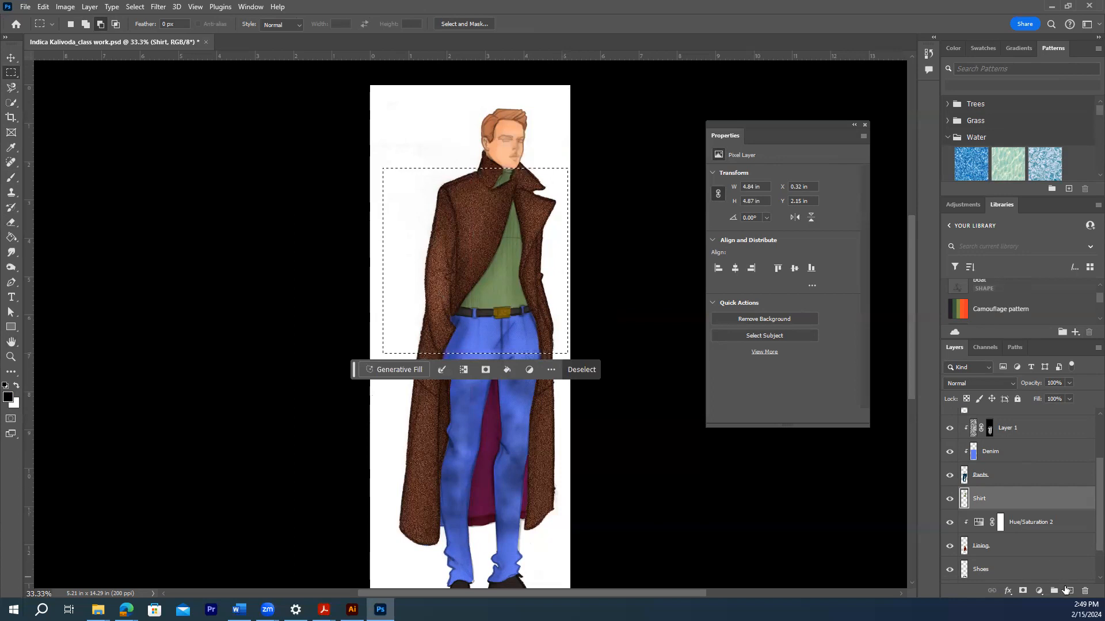
Step: Create a new layer above Shirt and name it Pattern
click(1069, 592)
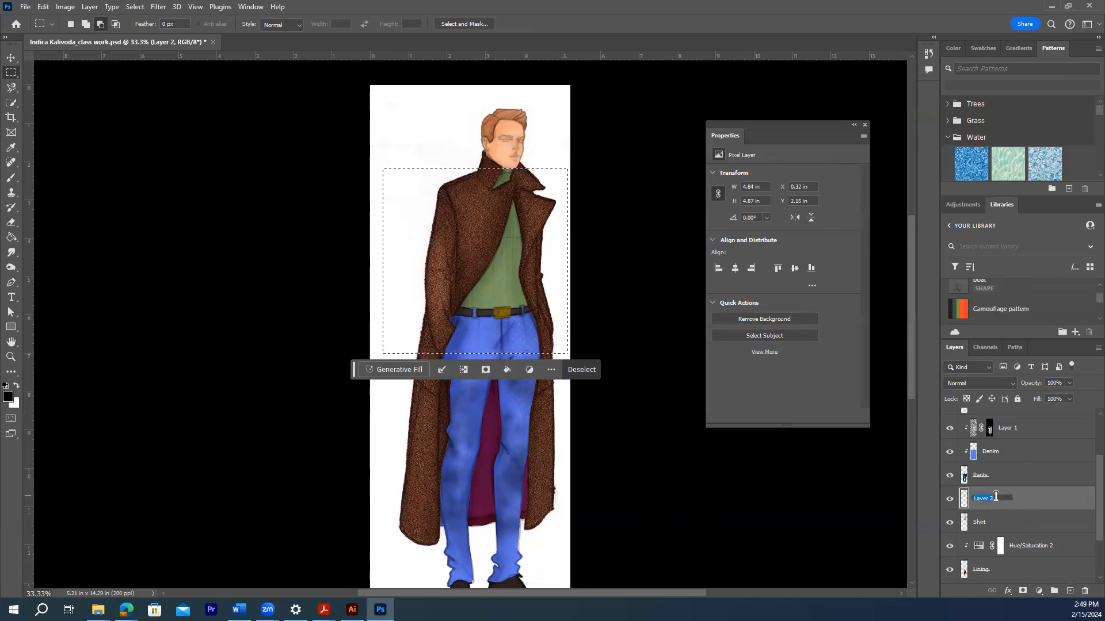
text(P)
key(Return)
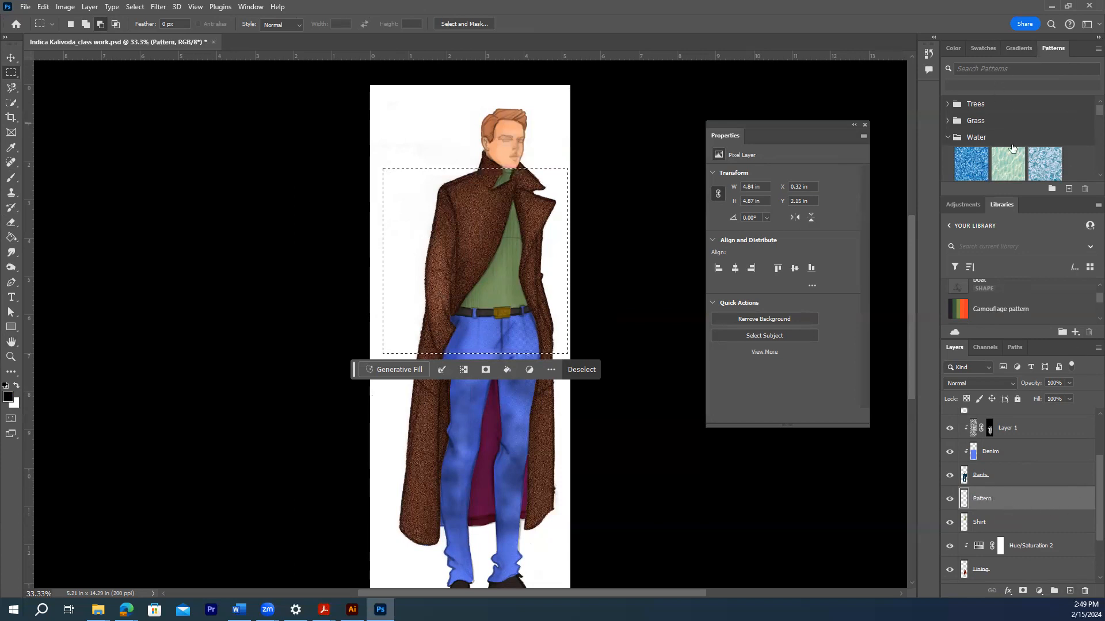
Step: Browse the pattern library and fill the selection on the Pattern layer with the black and orange spotted animal print
scroll(1053, 135, down, 5)
scroll(1087, 129, down, 10)
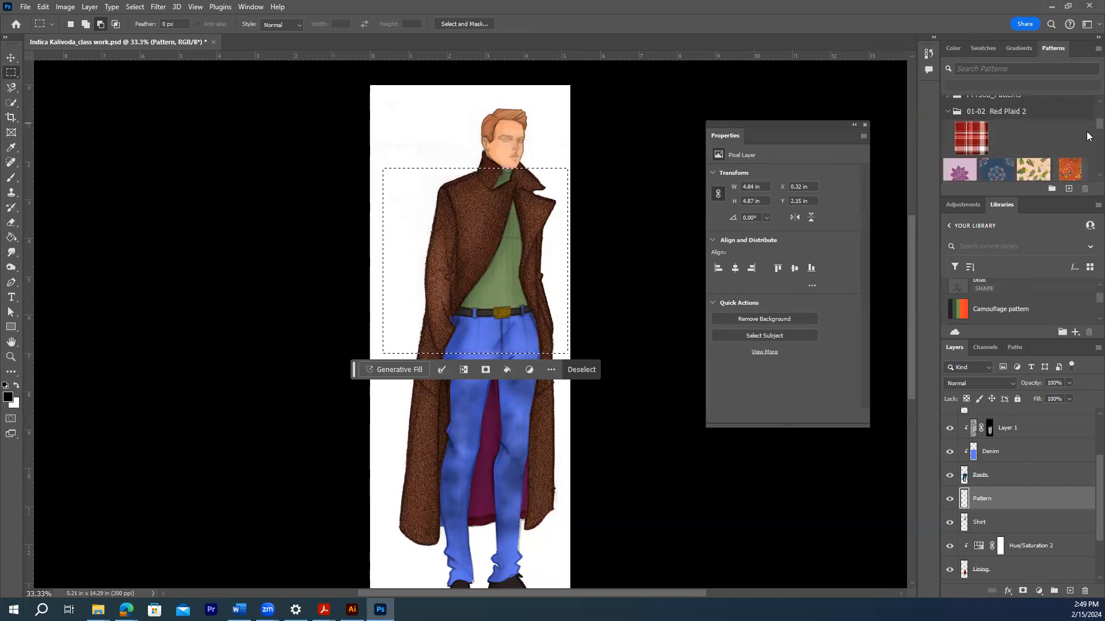
scroll(1088, 175, up, 10)
scroll(1087, 142, up, 6)
scroll(1035, 134, down, 8)
scroll(1040, 149, down, 2)
scroll(1041, 147, up, 5)
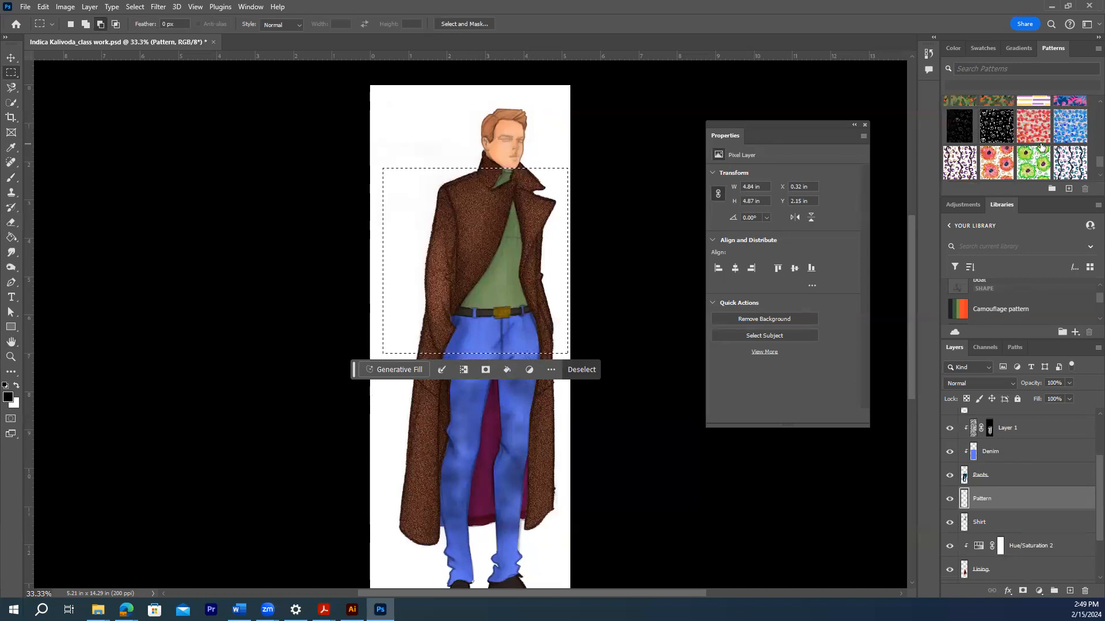
scroll(1041, 148, up, 6)
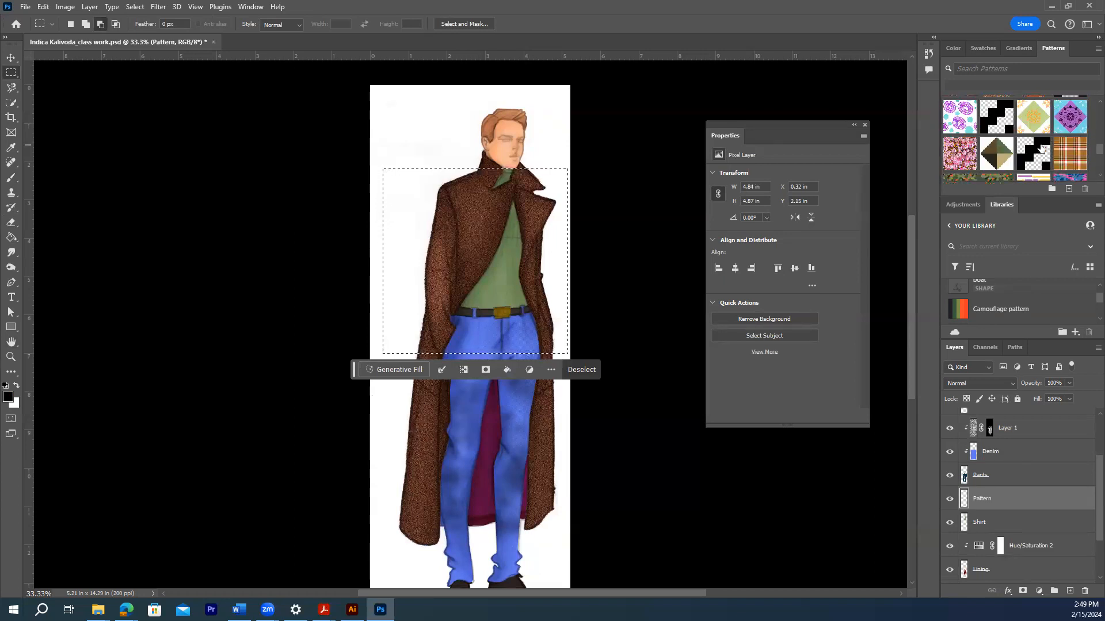
scroll(1043, 149, up, 2)
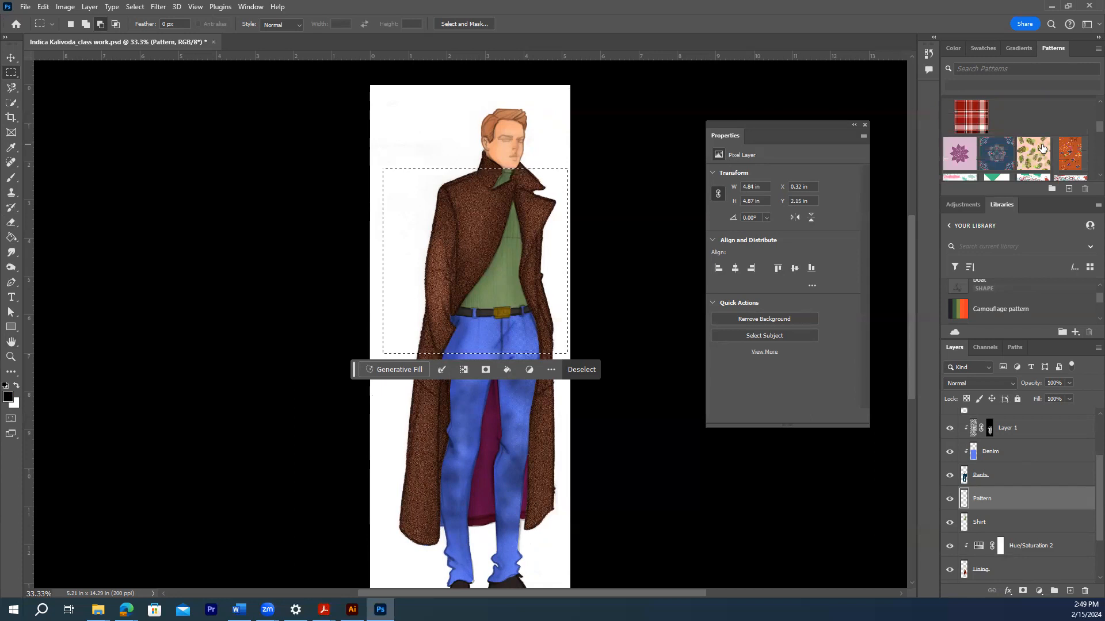
scroll(1036, 150, down, 2)
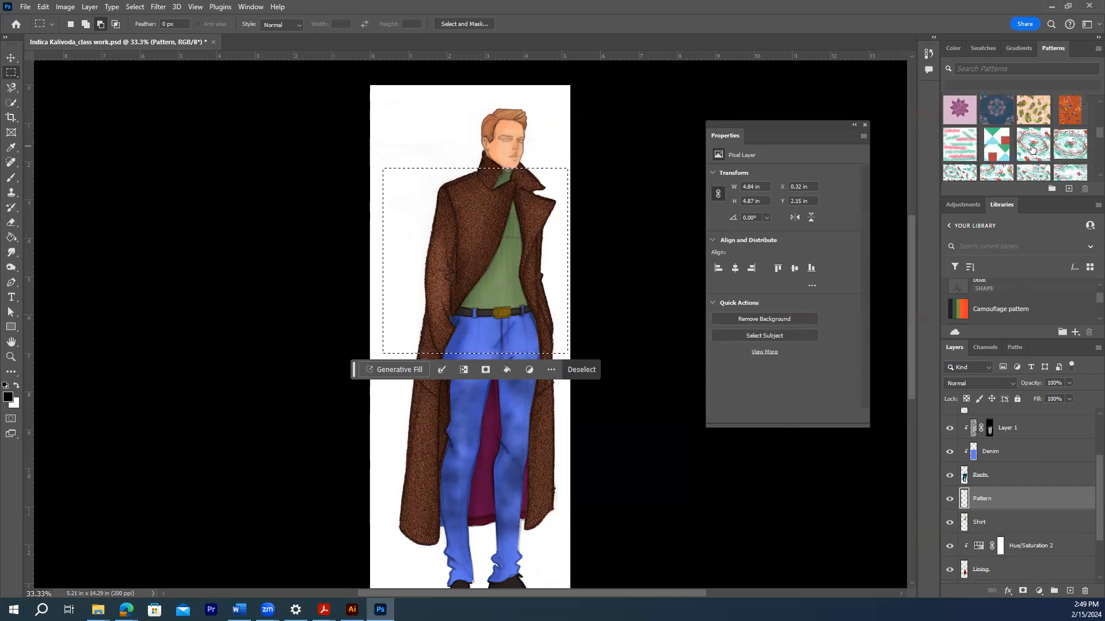
scroll(1030, 147, up, 1)
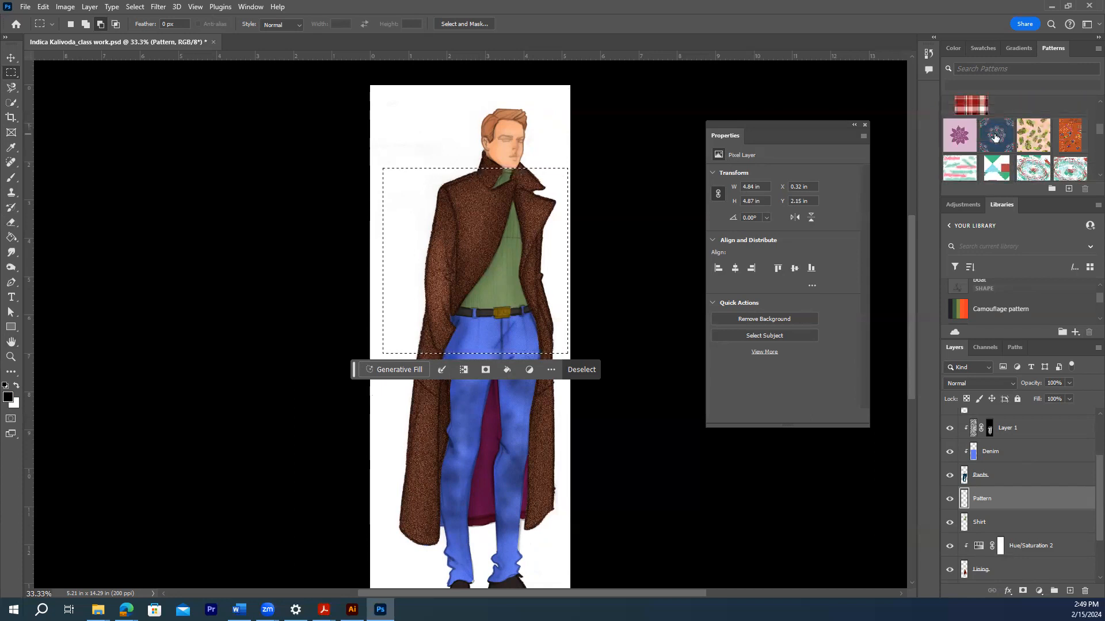
scroll(1035, 135, down, 3)
scroll(1035, 138, down, 2)
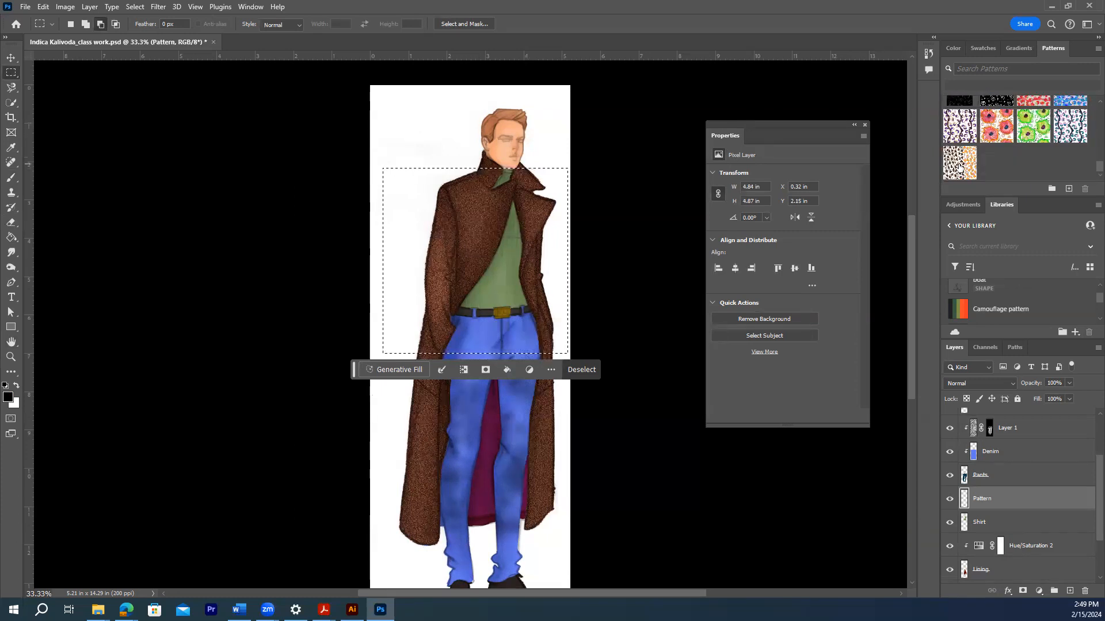
click(959, 167)
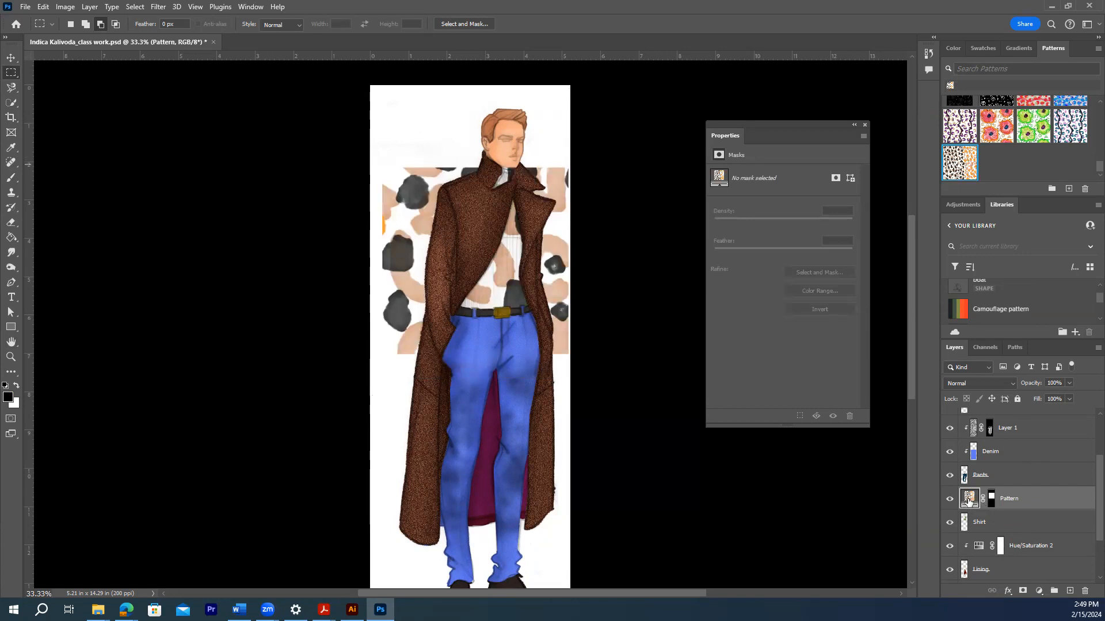
Step: Set the scale of the Pattern layer's pattern fill to 12%
double_click(969, 499)
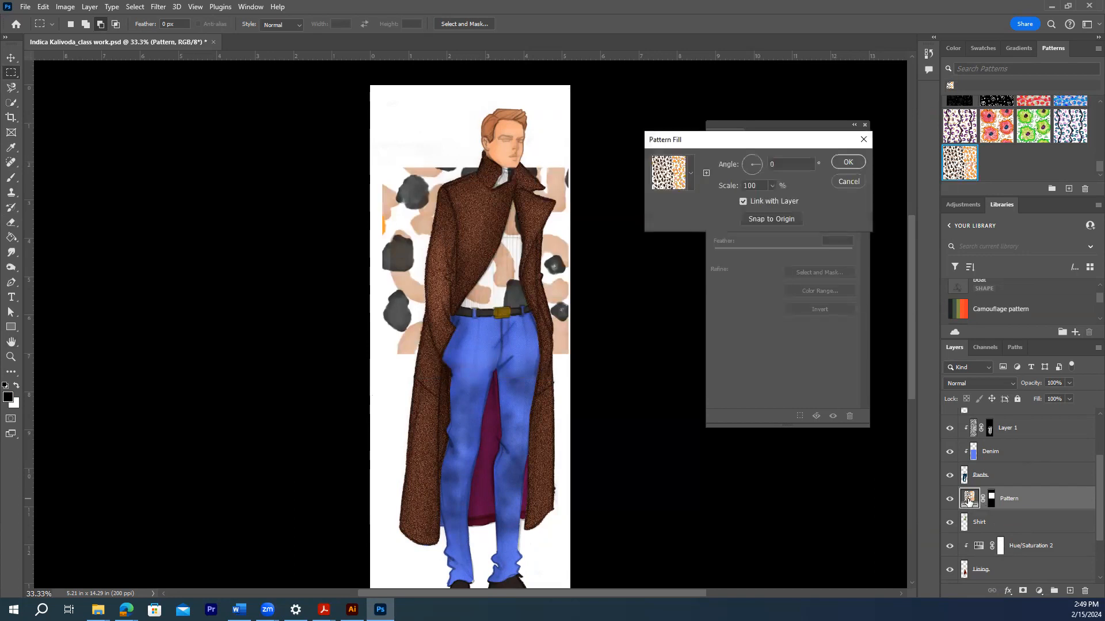
click(771, 186)
click(772, 184)
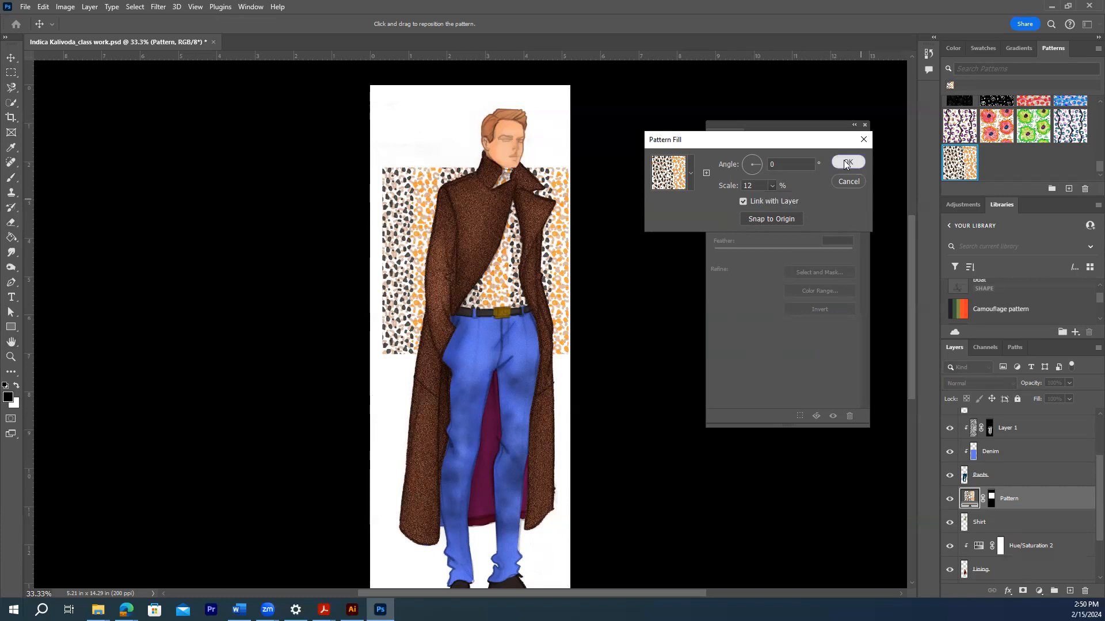
click(844, 163)
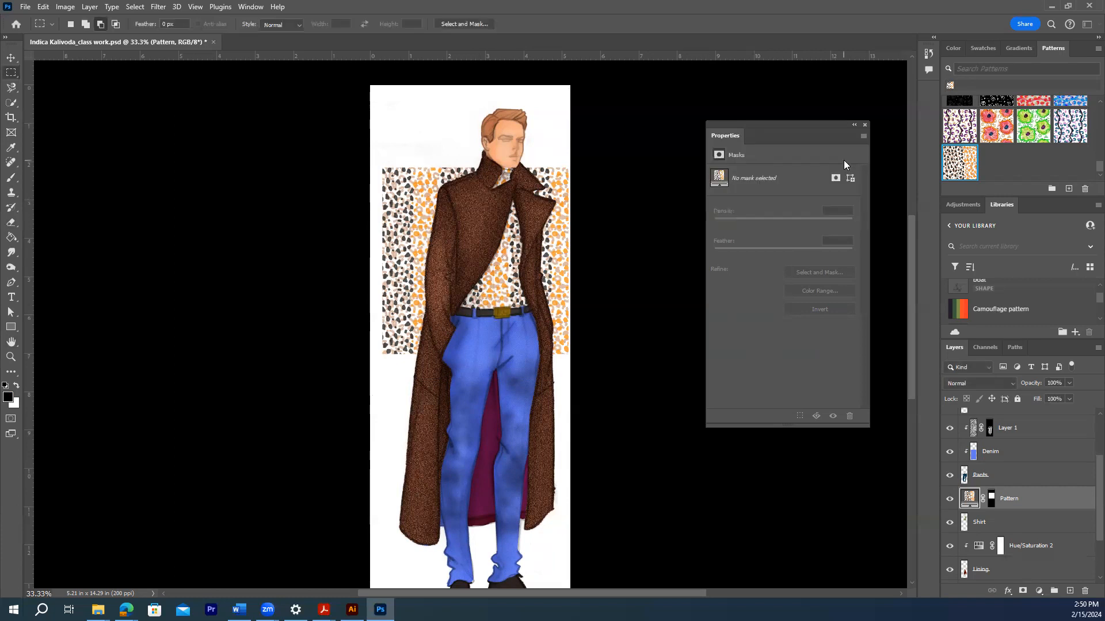
Step: Clip the Pattern layer to the Shirt layer with a clipping mask so the print only fills the shirt
right_click(1021, 497)
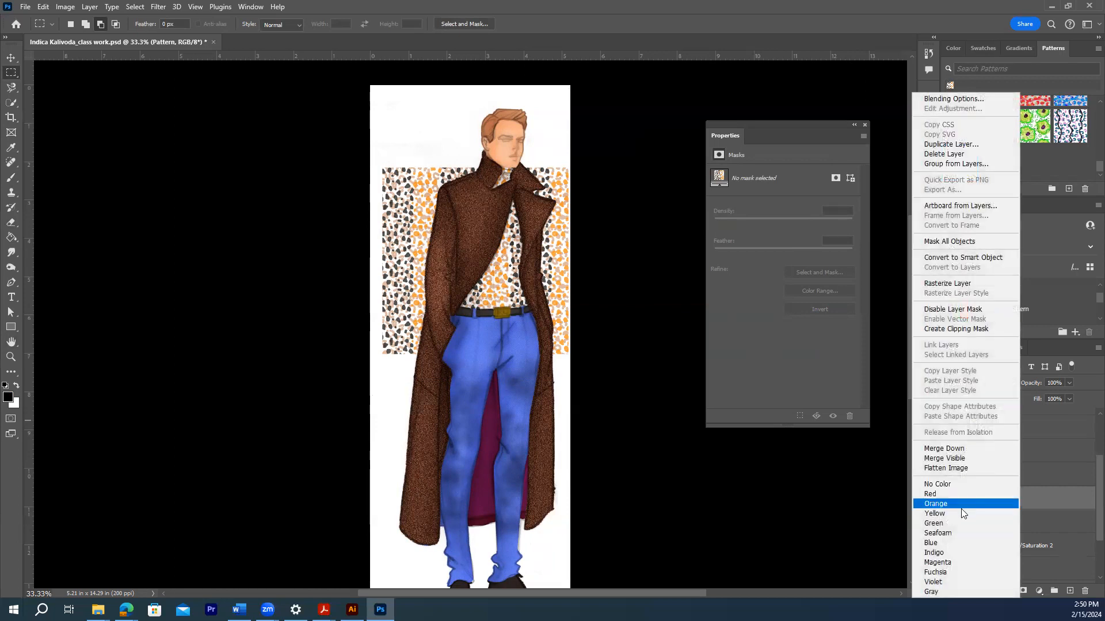
click(1045, 488)
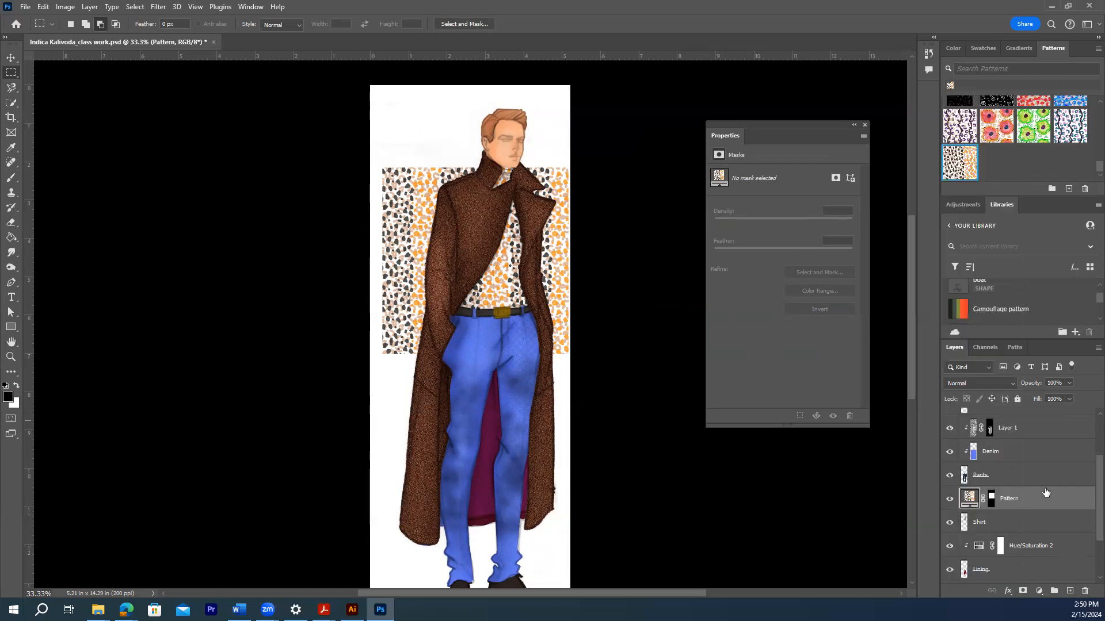
right_click(1003, 498)
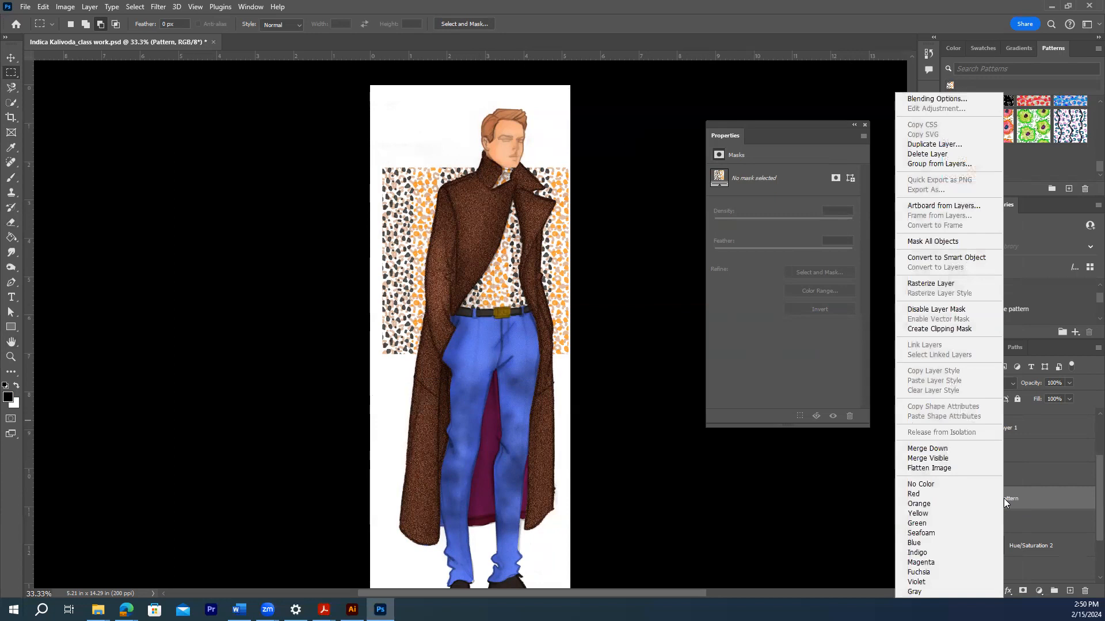
click(922, 326)
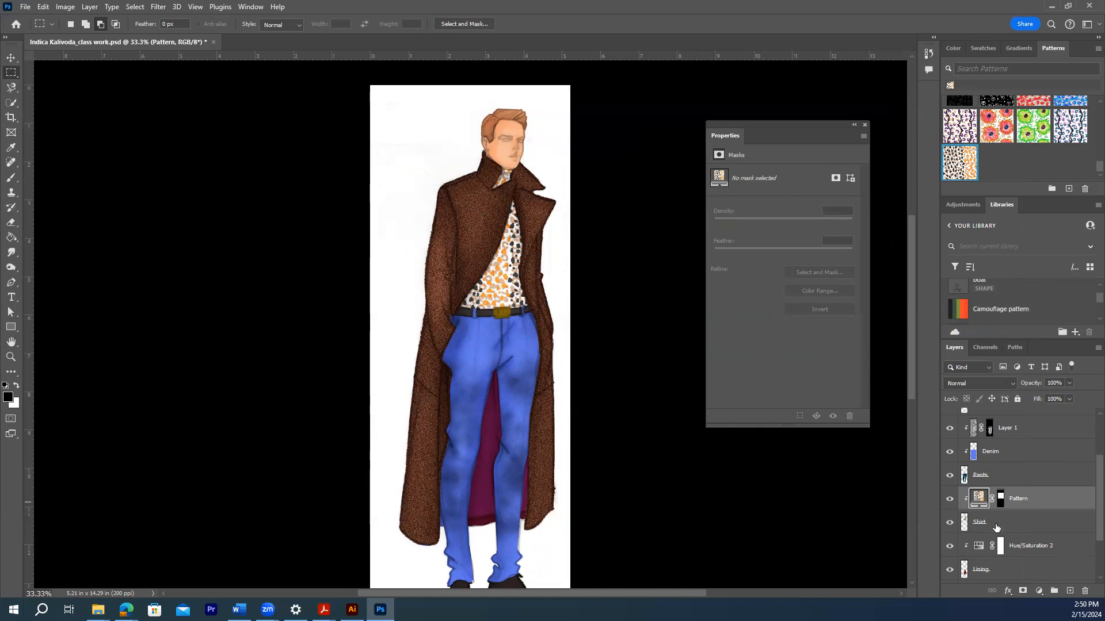
Step: Try plaid and purple-blue prints in the Pattern layer's fill, and replace its pattern with the blue animal print
double_click(979, 500)
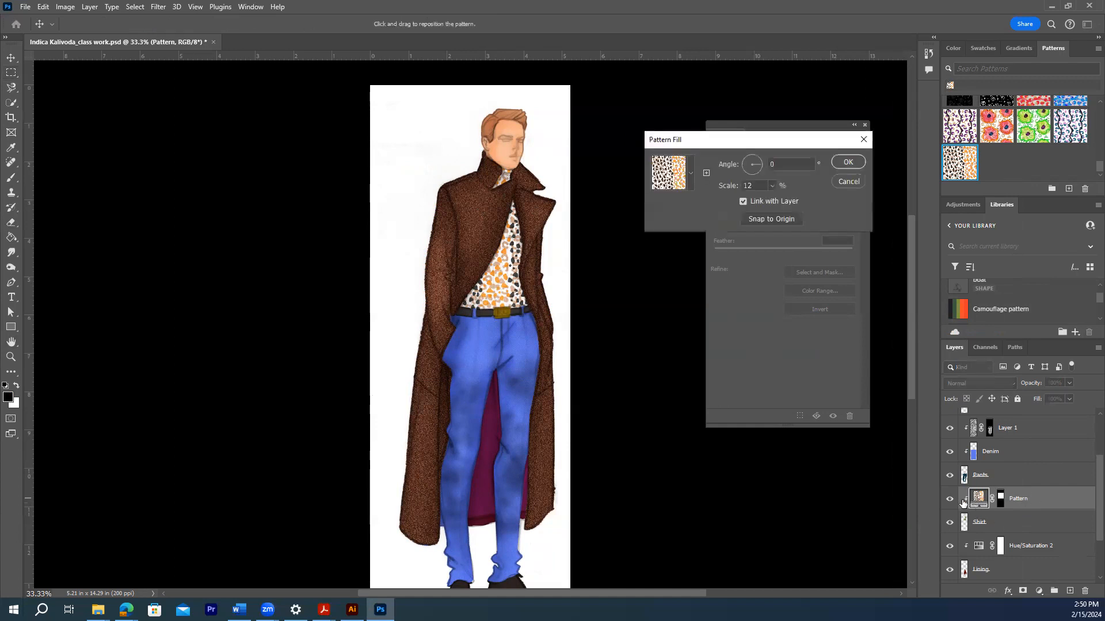
click(691, 174)
scroll(648, 251, down, 3)
scroll(648, 250, down, 6)
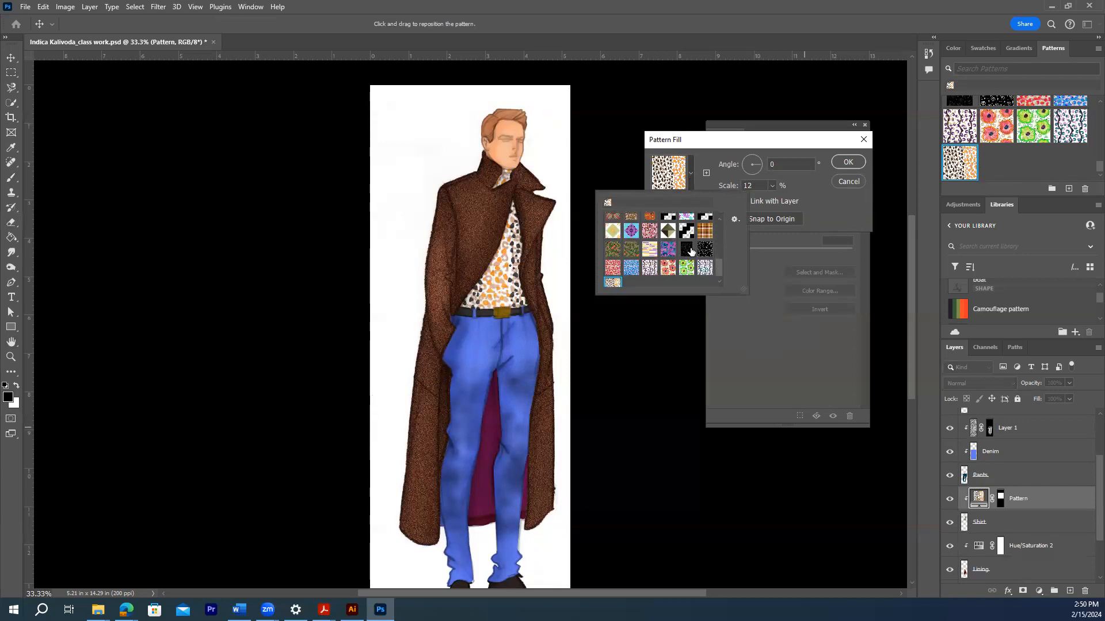
click(705, 232)
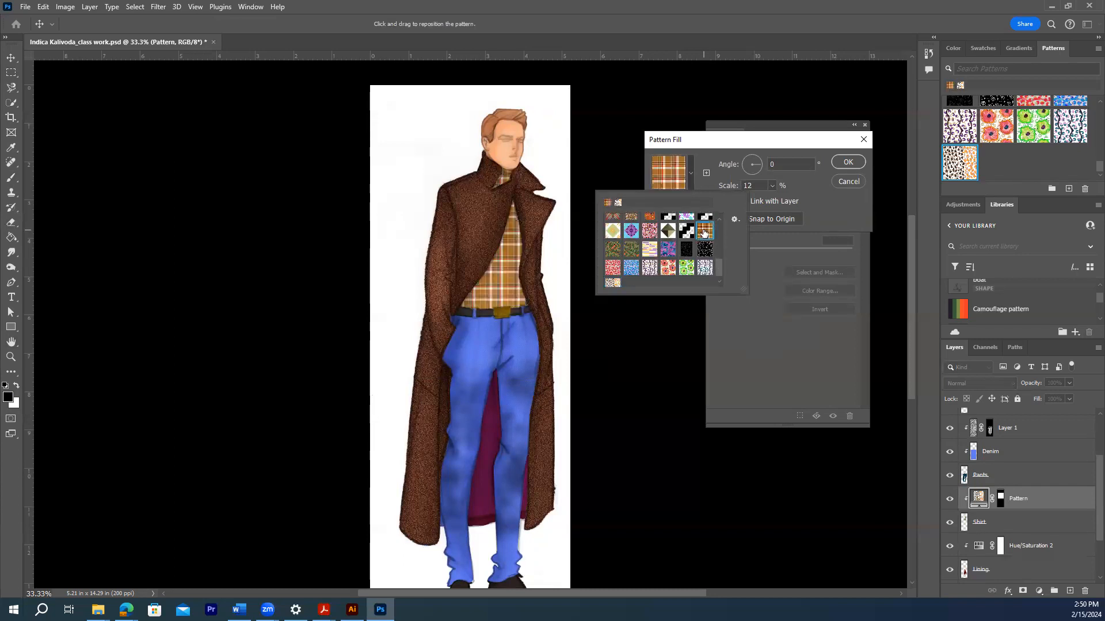
click(672, 251)
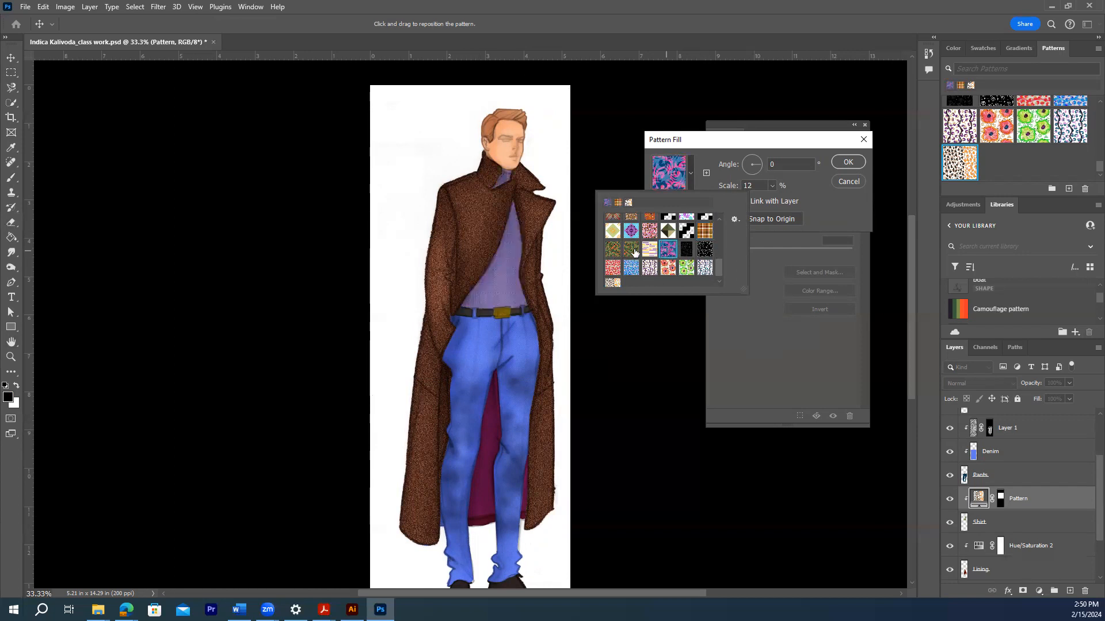
scroll(640, 260, down, 1)
scroll(641, 261, up, 2)
scroll(641, 261, down, 2)
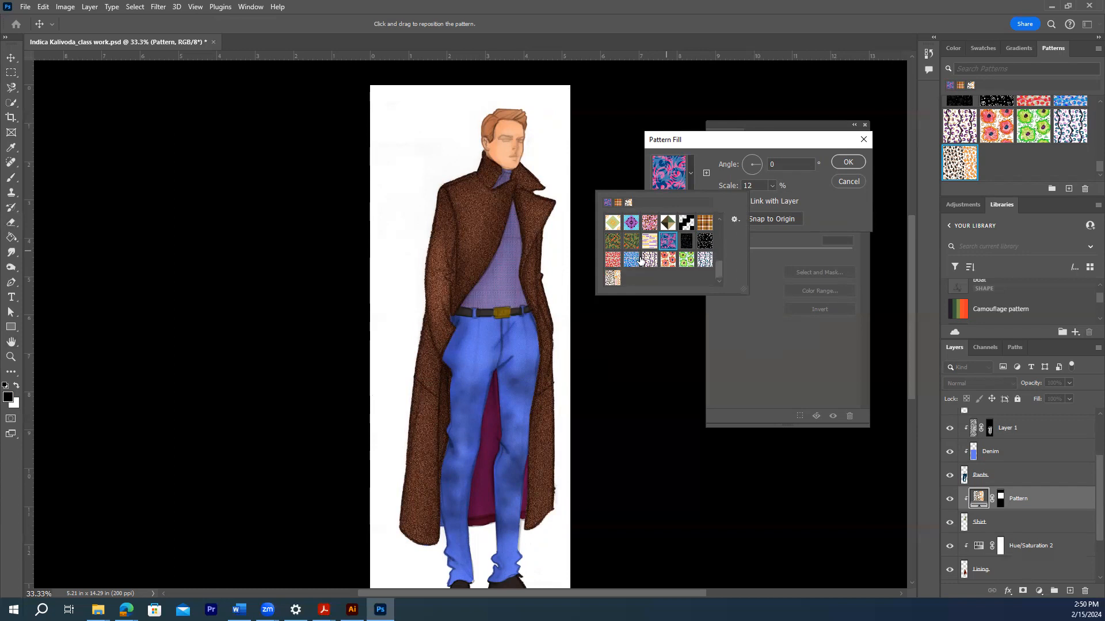
click(630, 263)
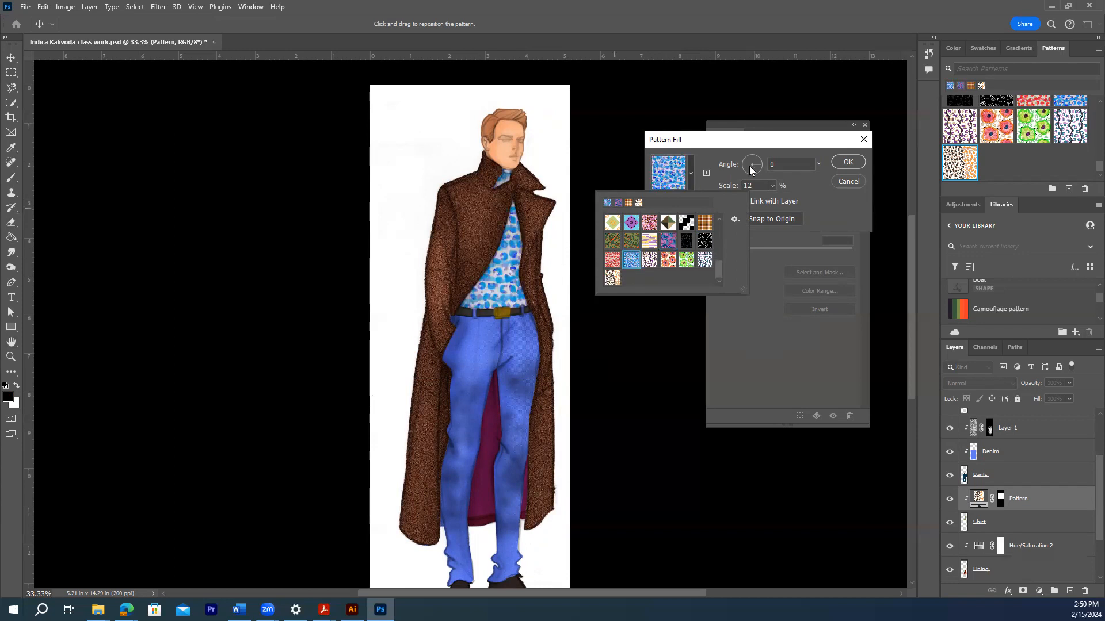
click(846, 164)
click(845, 163)
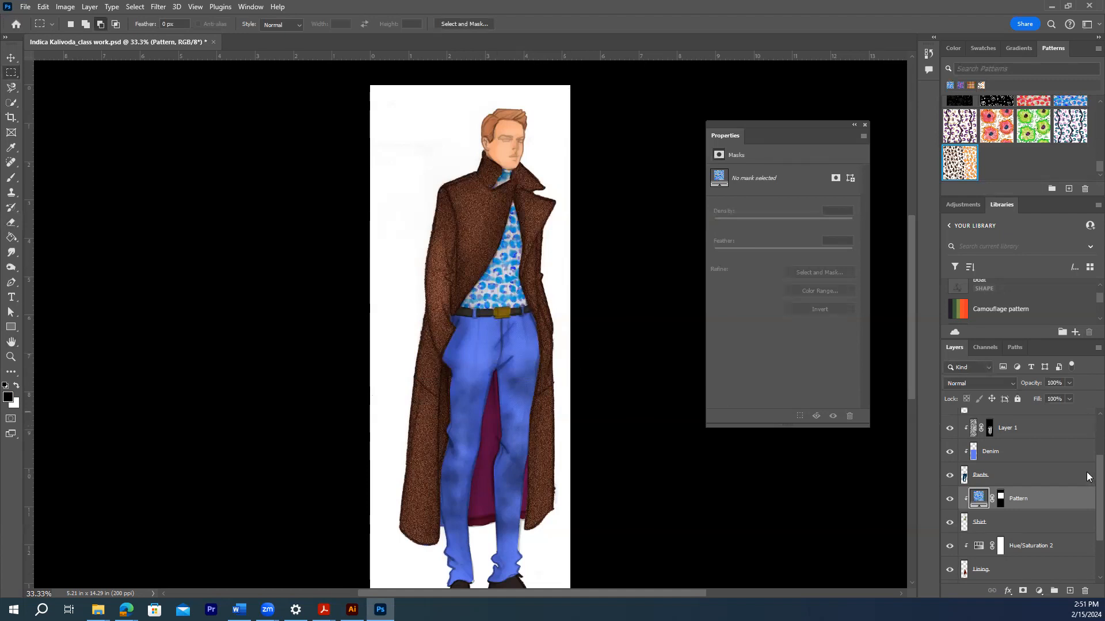
Step: Create a new layer directly above Coat and name it Camo
scroll(1088, 477, up, 3)
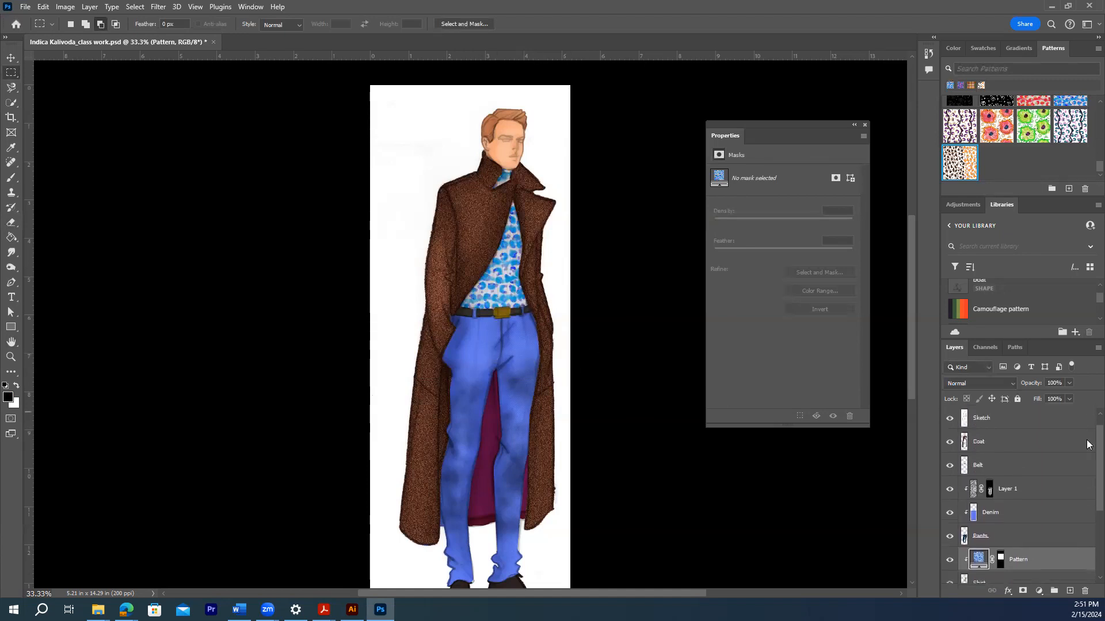
scroll(1033, 445, up, 1)
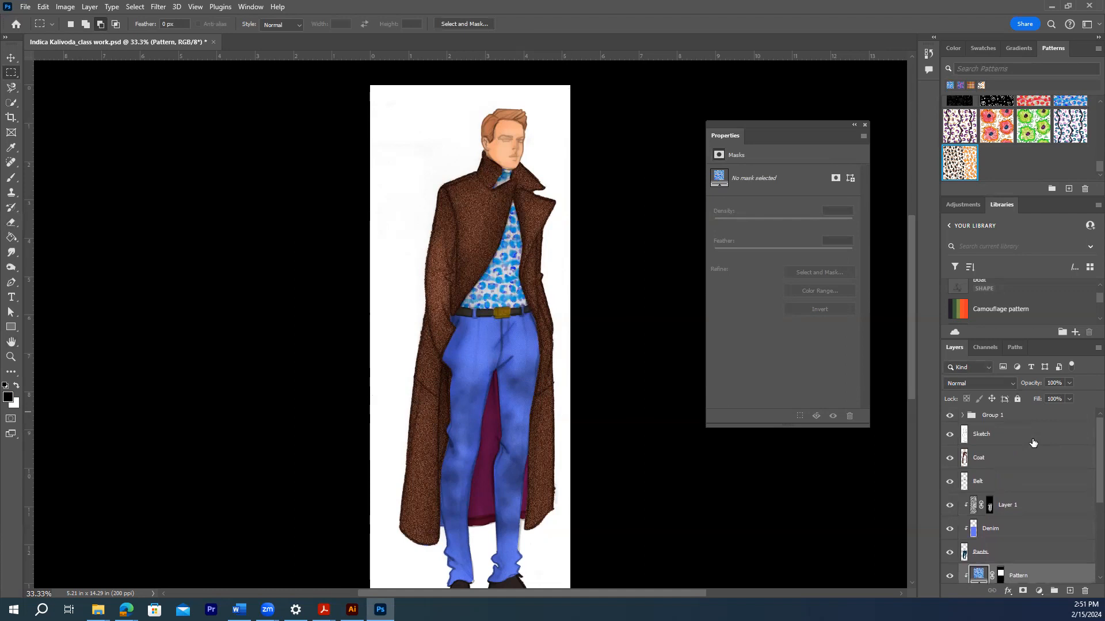
click(1010, 460)
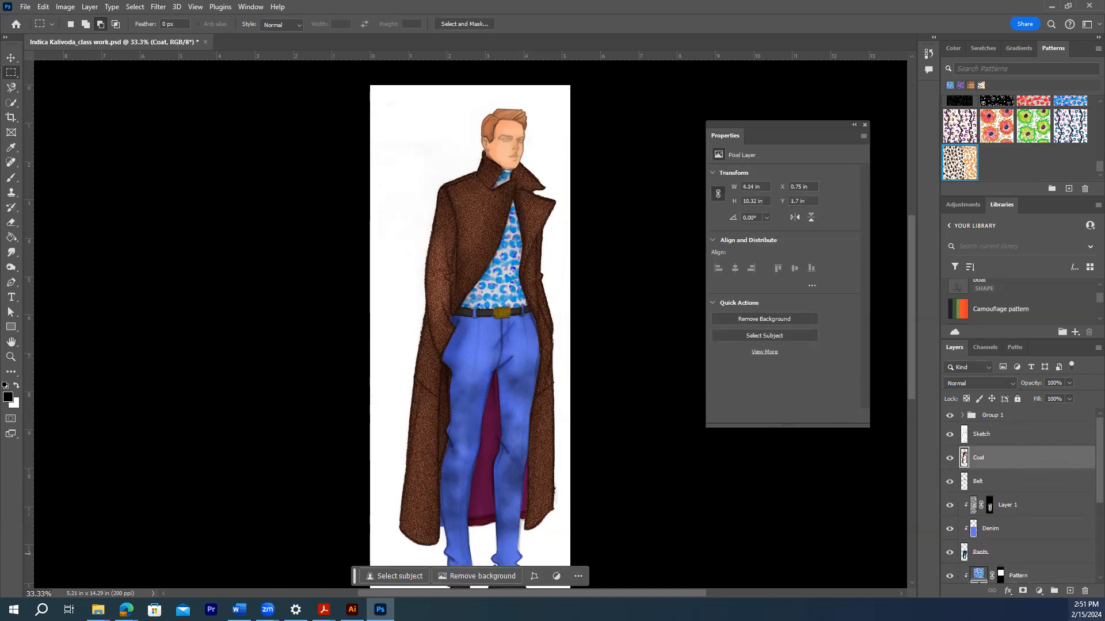
click(1069, 593)
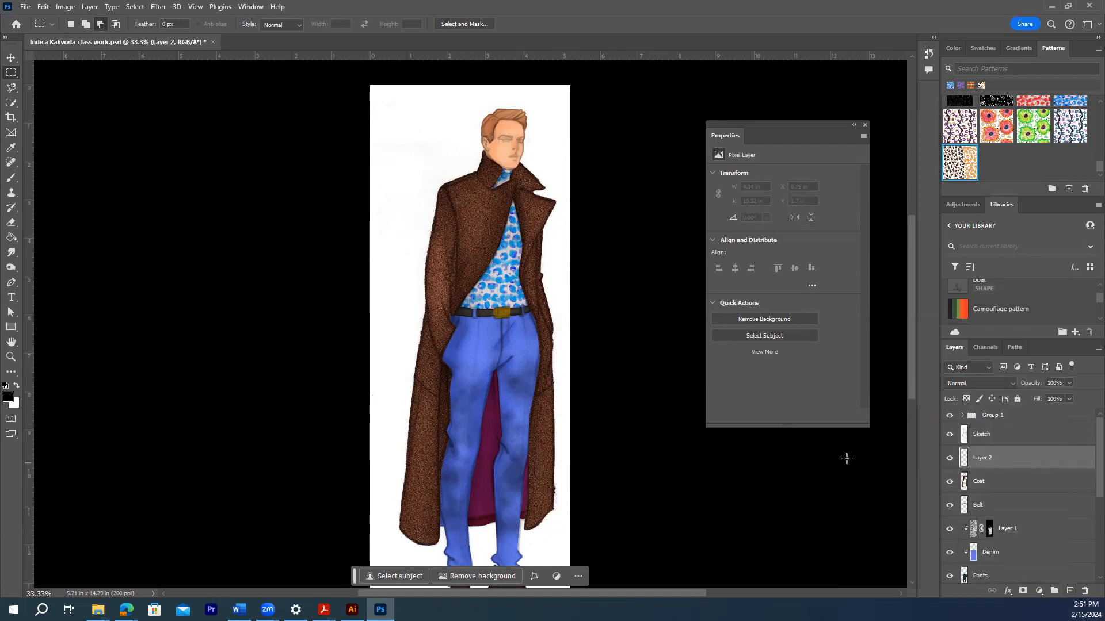
double_click(982, 459)
text(Sc)
click(925, 458)
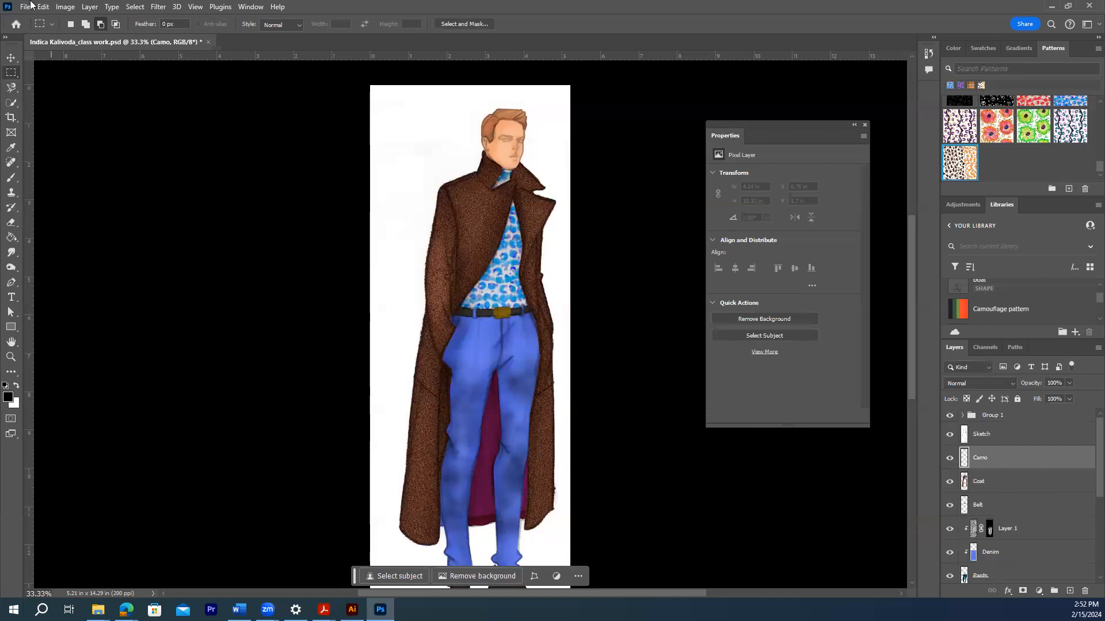
Step: Fill the Camo layer with the Clouds render filter in black and white
click(156, 8)
mouse_move(192, 221)
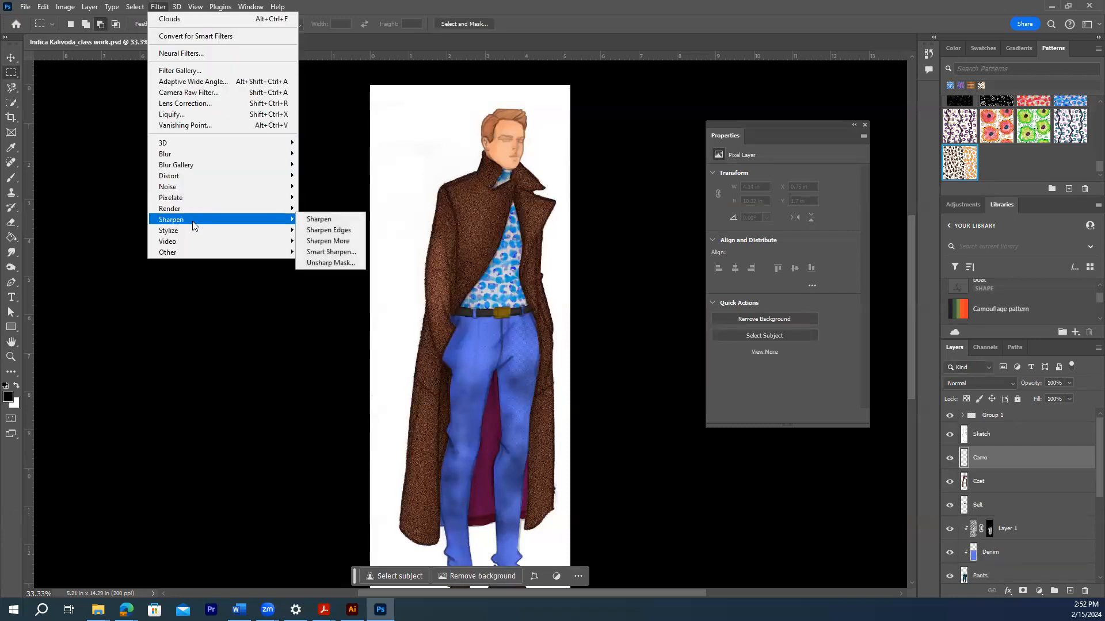
mouse_move(247, 210)
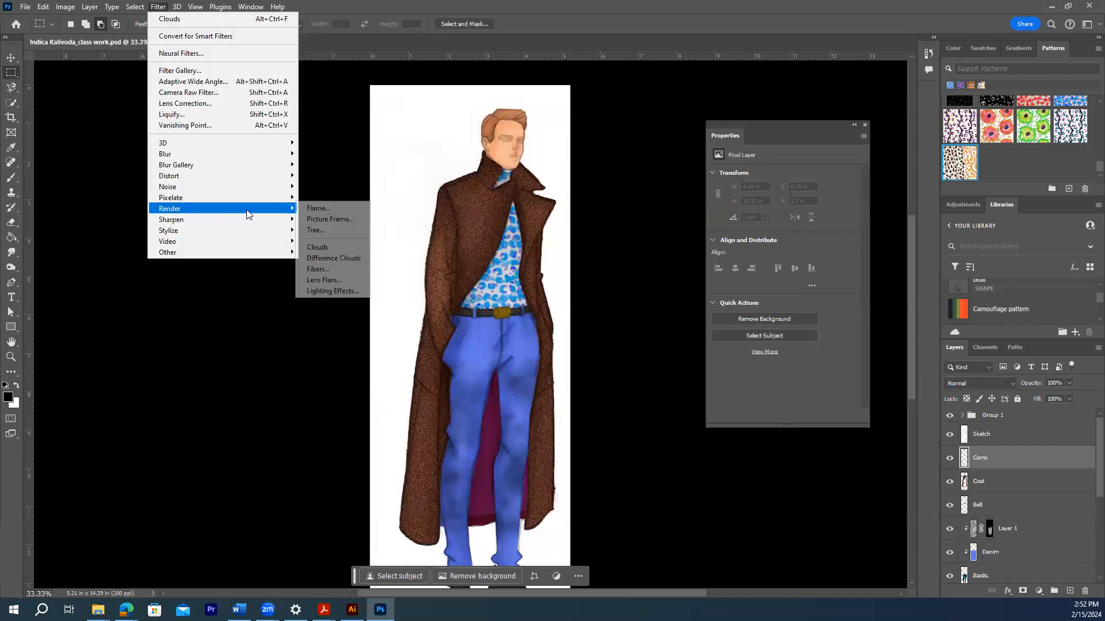
click(320, 247)
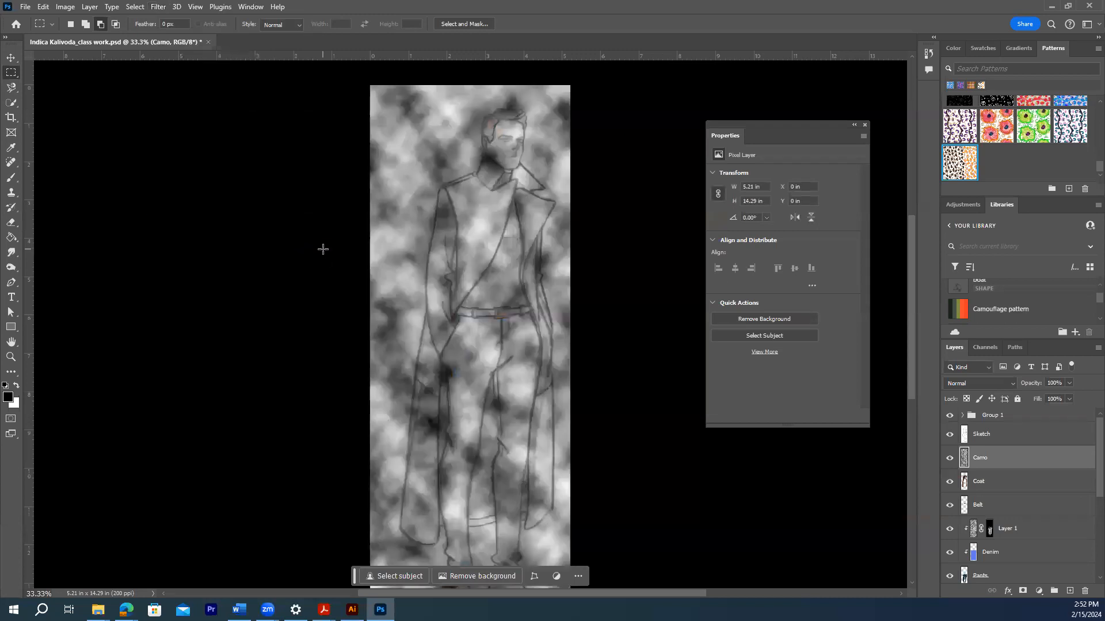
Step: Apply Levels to the Camo layer, bringing the black and white input points close together to turn the clouds into hard-edged patches
click(65, 7)
mouse_move(79, 37)
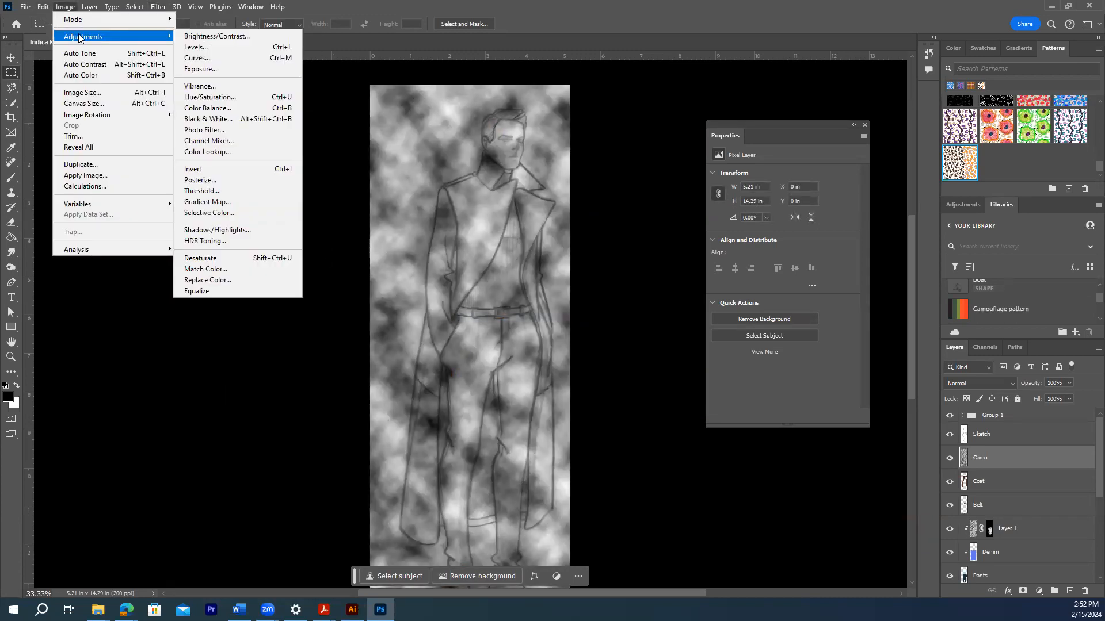
click(196, 46)
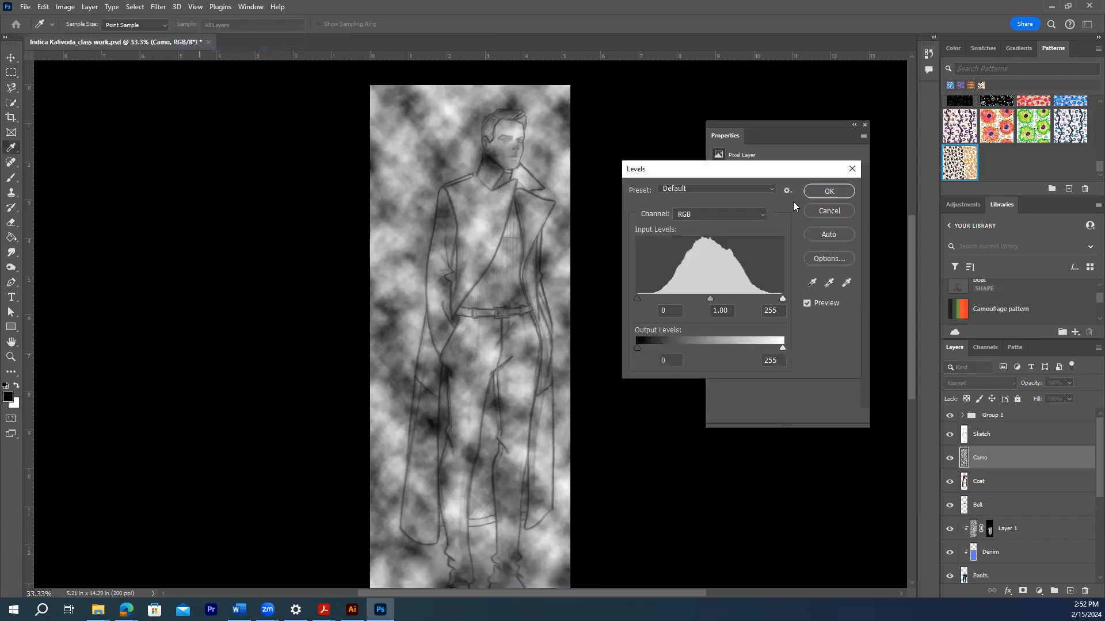
drag(637, 299, 704, 298)
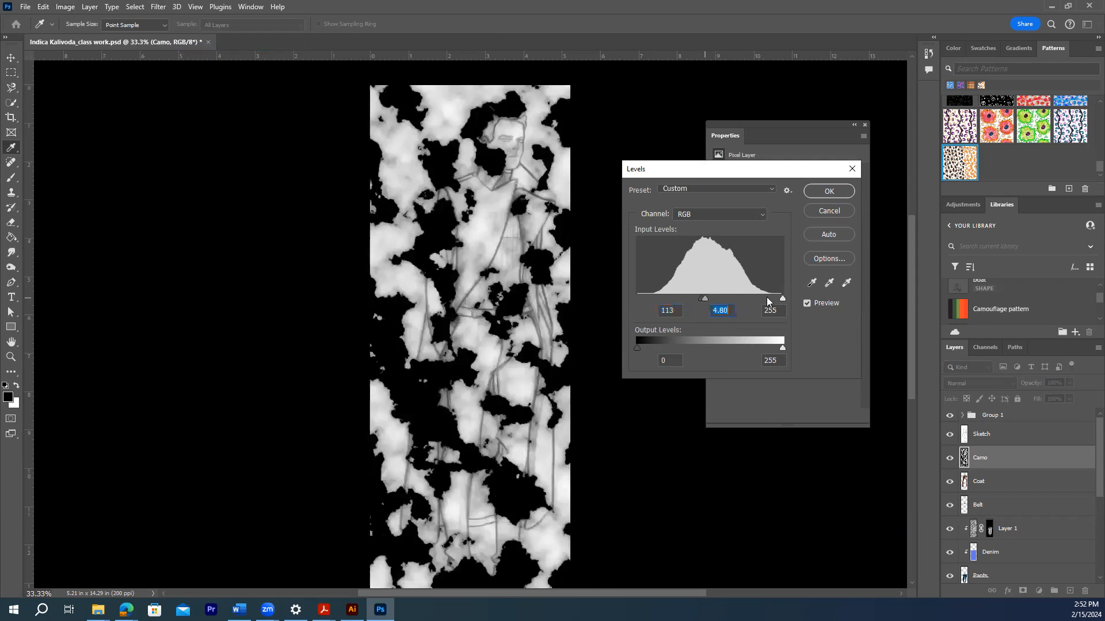
drag(781, 300, 714, 301)
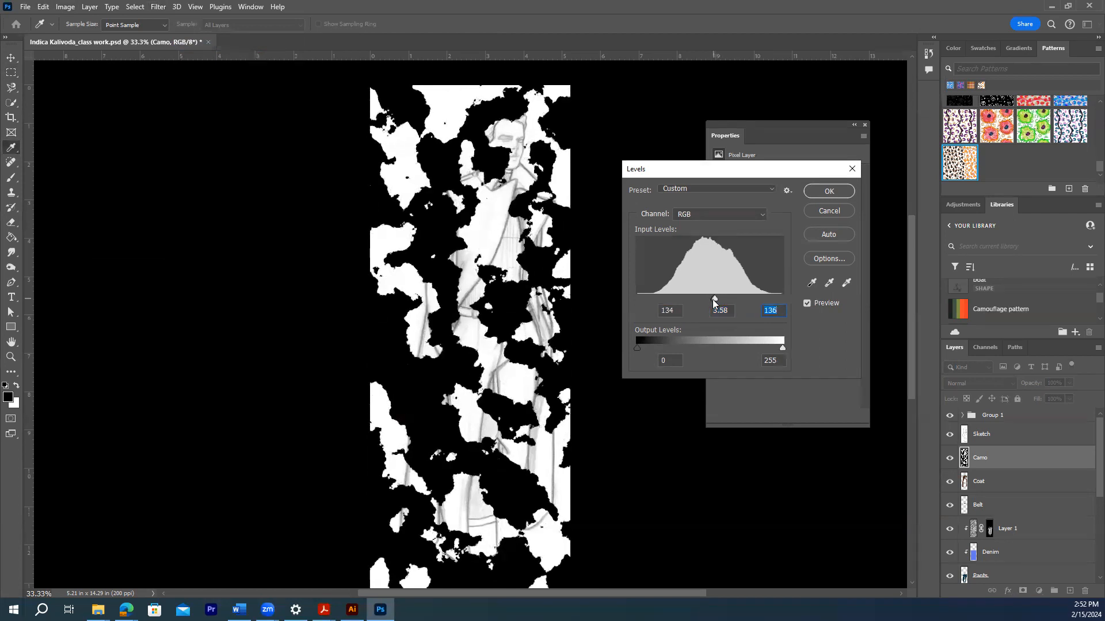
mouse_move(712, 300)
mouse_down()
mouse_move(723, 299)
mouse_move(696, 296)
mouse_move(705, 299)
mouse_up()
click(820, 191)
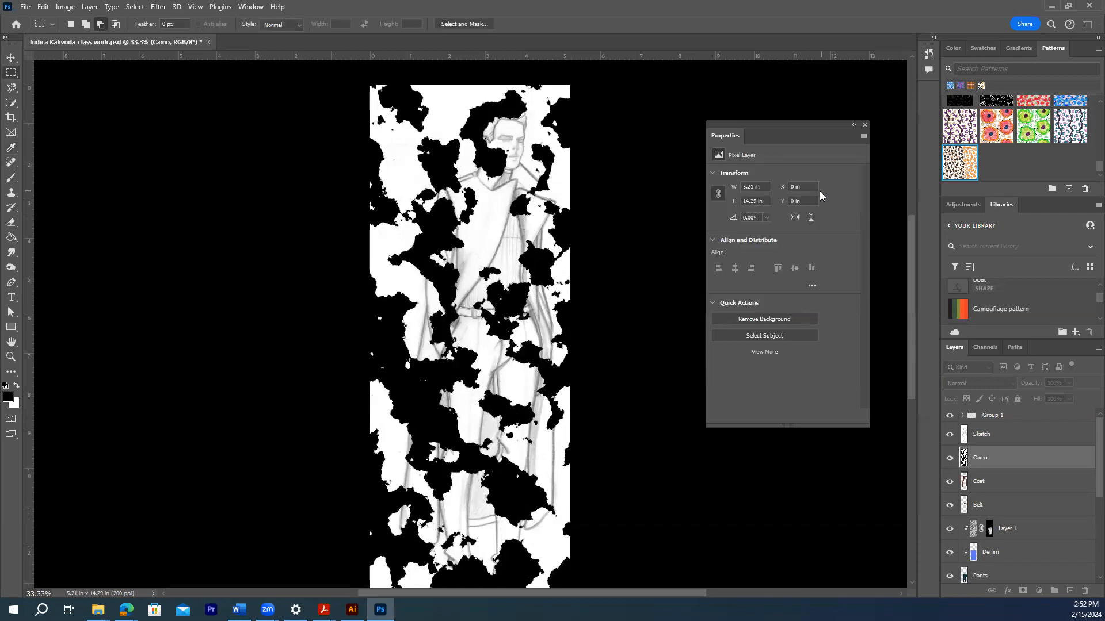
Step: Apply a Gaussian Blur with a radius of about 18 pixels to the Camo layer
click(159, 8)
mouse_move(211, 189)
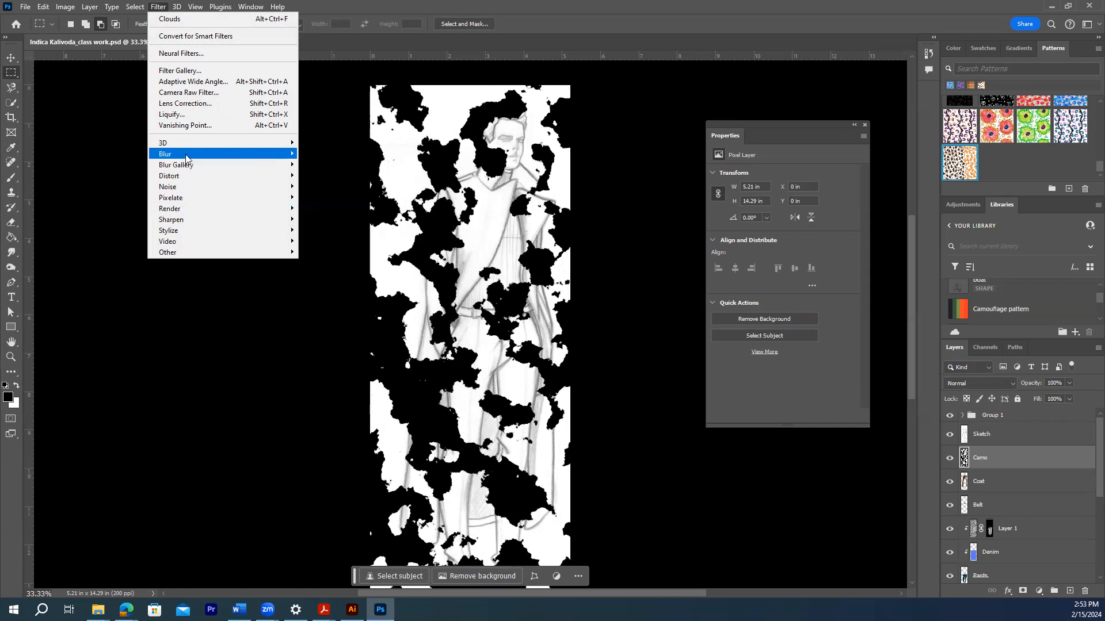
mouse_move(185, 154)
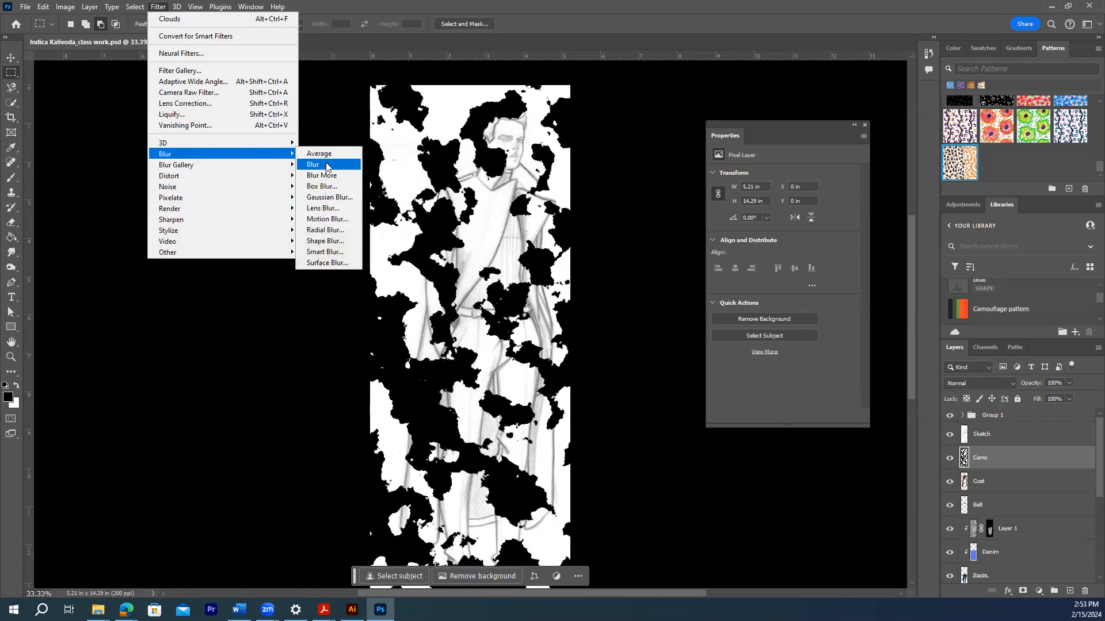
click(321, 197)
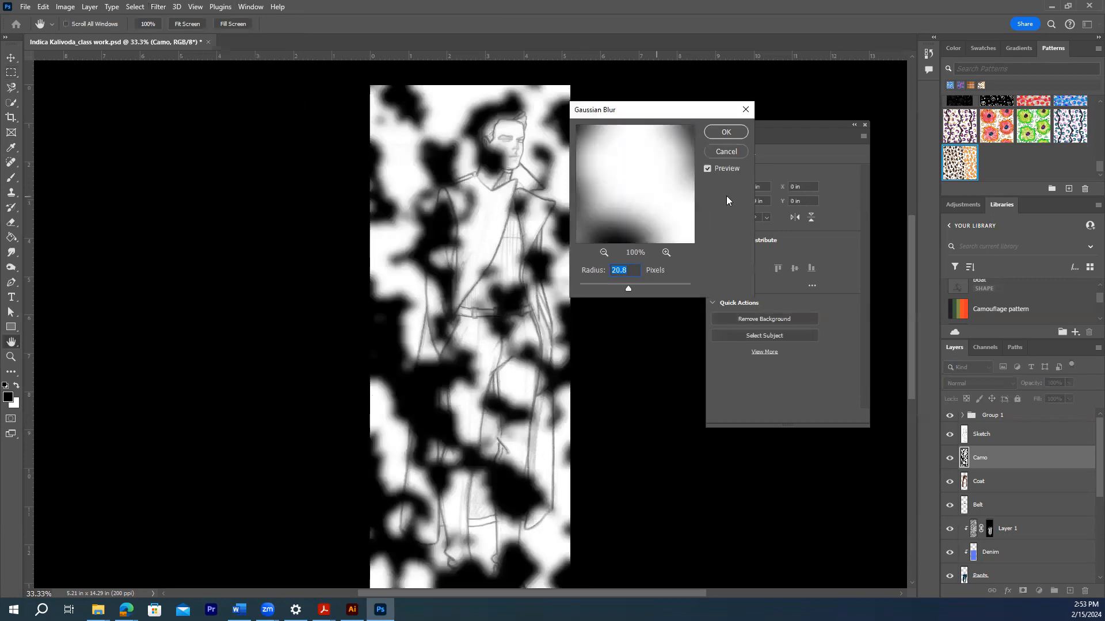
drag(628, 286, 625, 290)
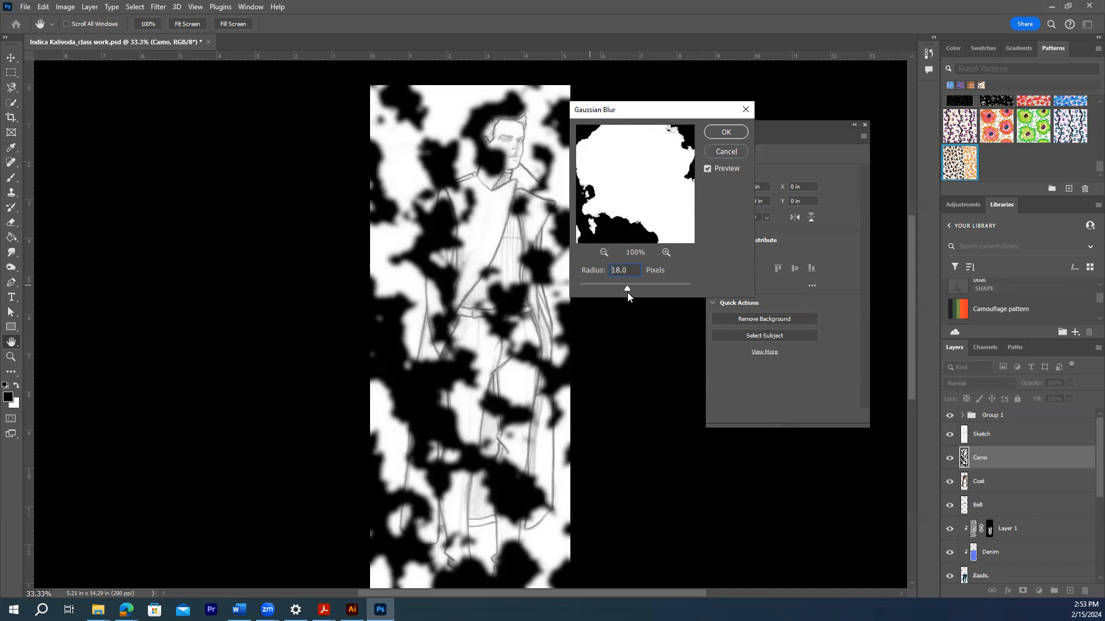
click(725, 132)
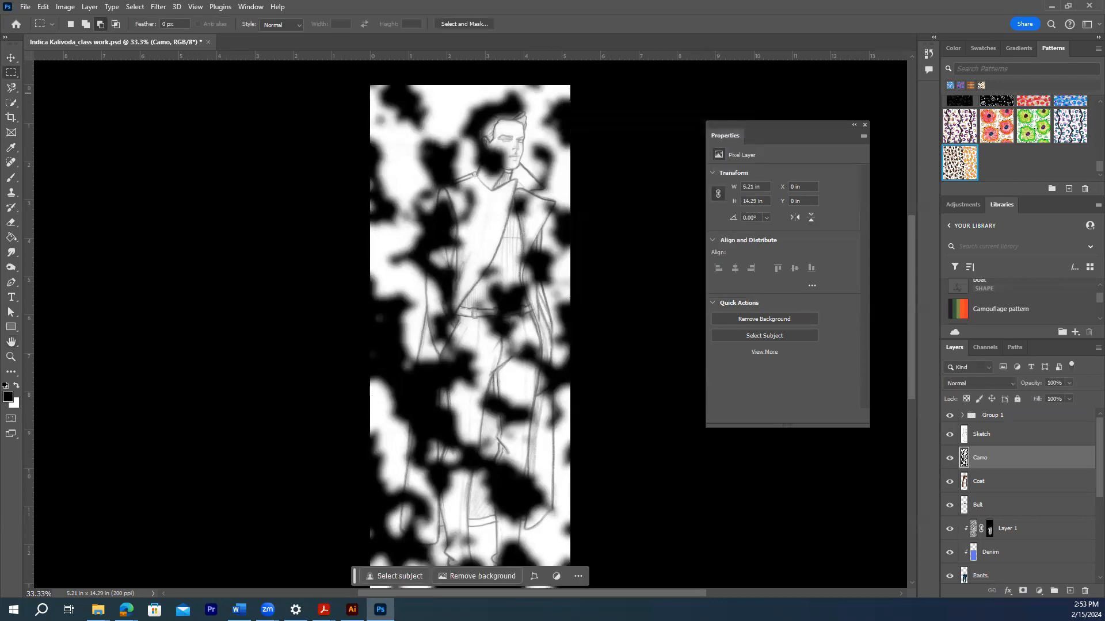
Step: Apply Levels to the blurred Camo layer with a black input of about 101 and a white input of about 129 for smooth-edged patches
click(68, 8)
click(68, 8)
click(68, 8)
mouse_move(75, 39)
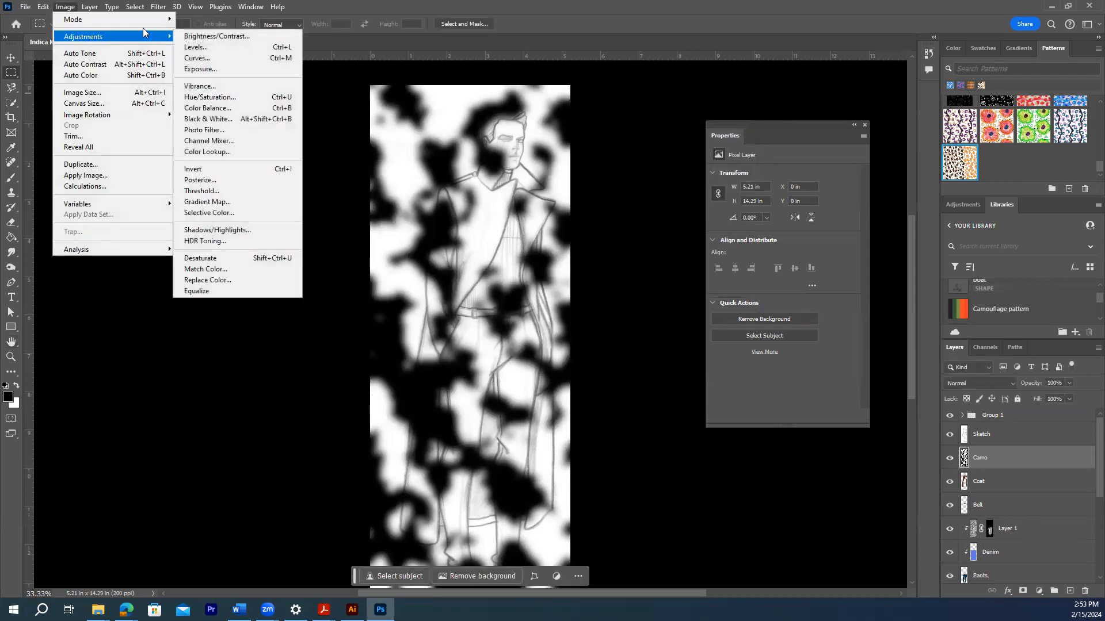
click(189, 45)
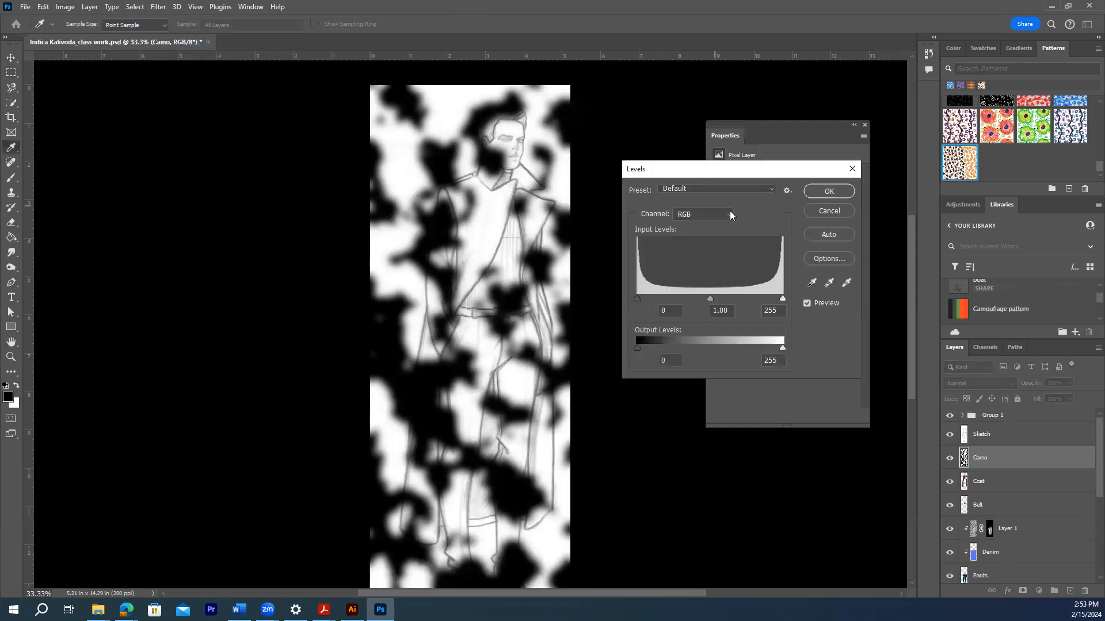
drag(637, 299, 701, 298)
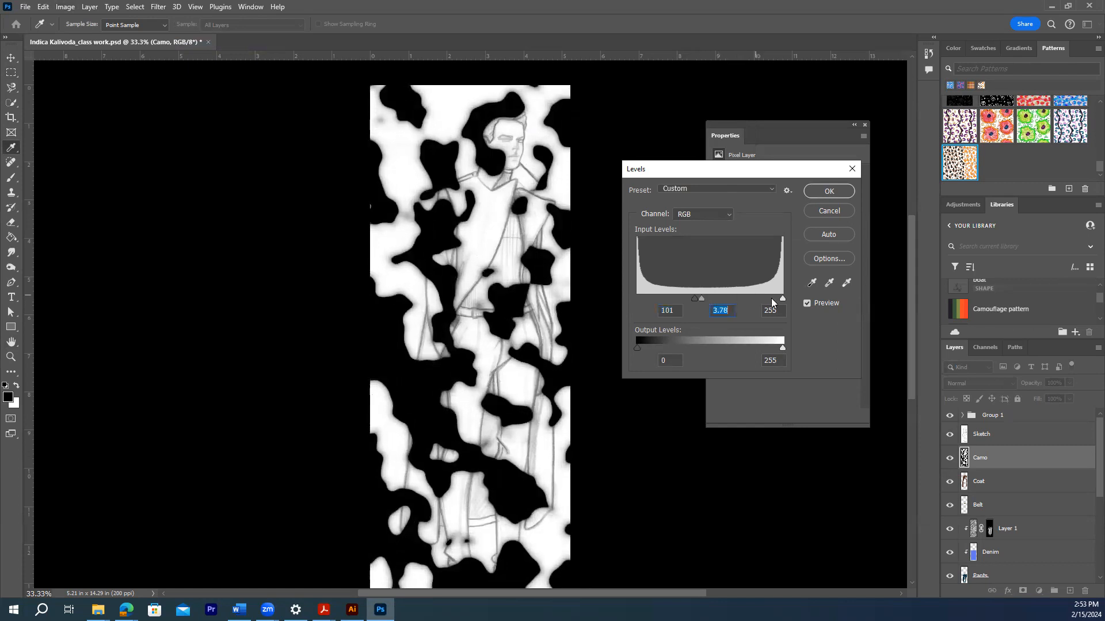
drag(779, 299, 703, 298)
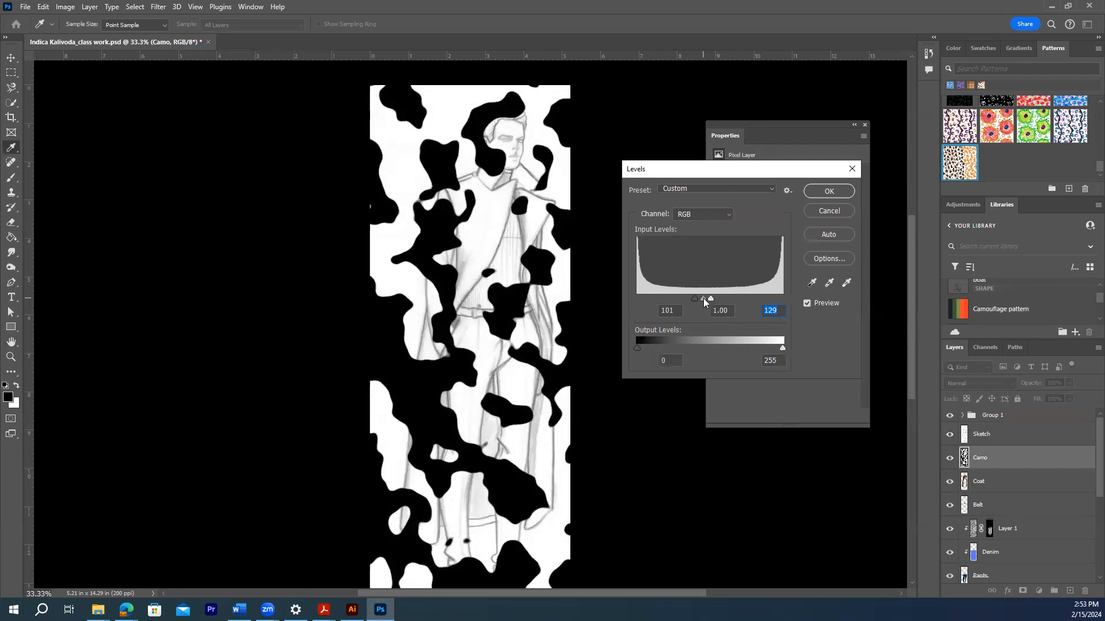
click(704, 298)
click(828, 190)
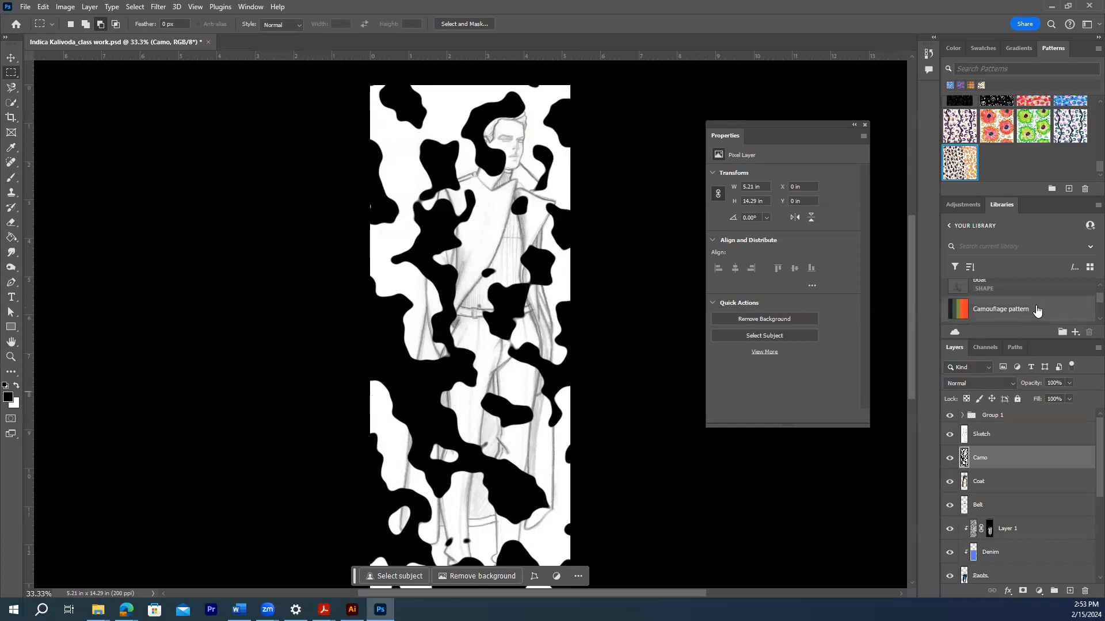
Step: Fill the black patches of the Camo layer with the dark green from the library's Camouflage pattern color theme using the Paint Bucket
scroll(1037, 310, down, 4)
scroll(1038, 309, up, 2)
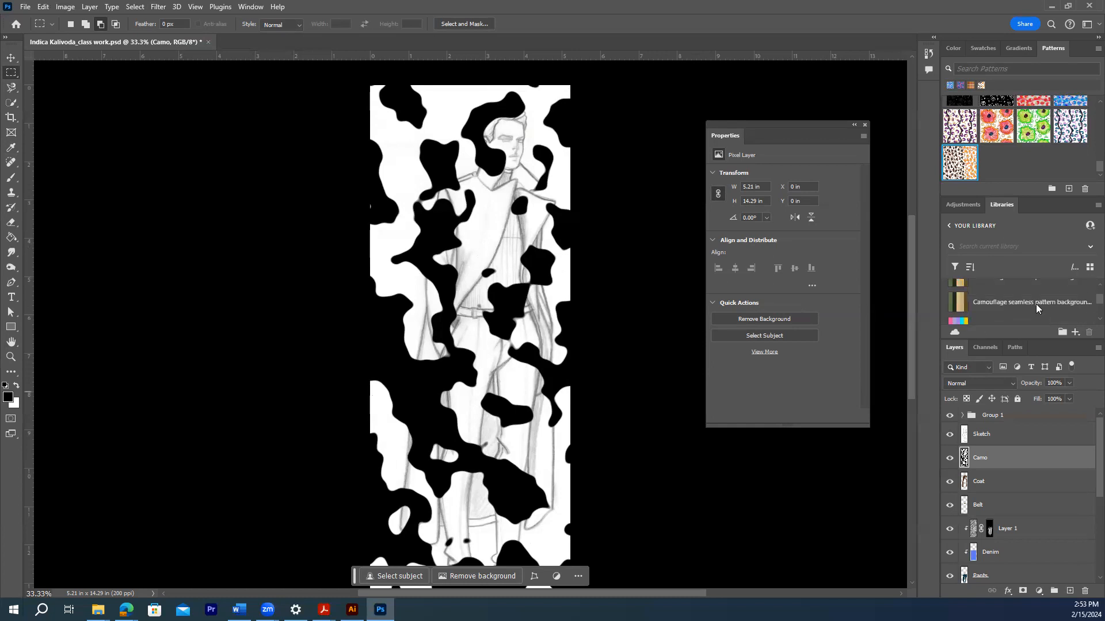
scroll(1036, 305, up, 2)
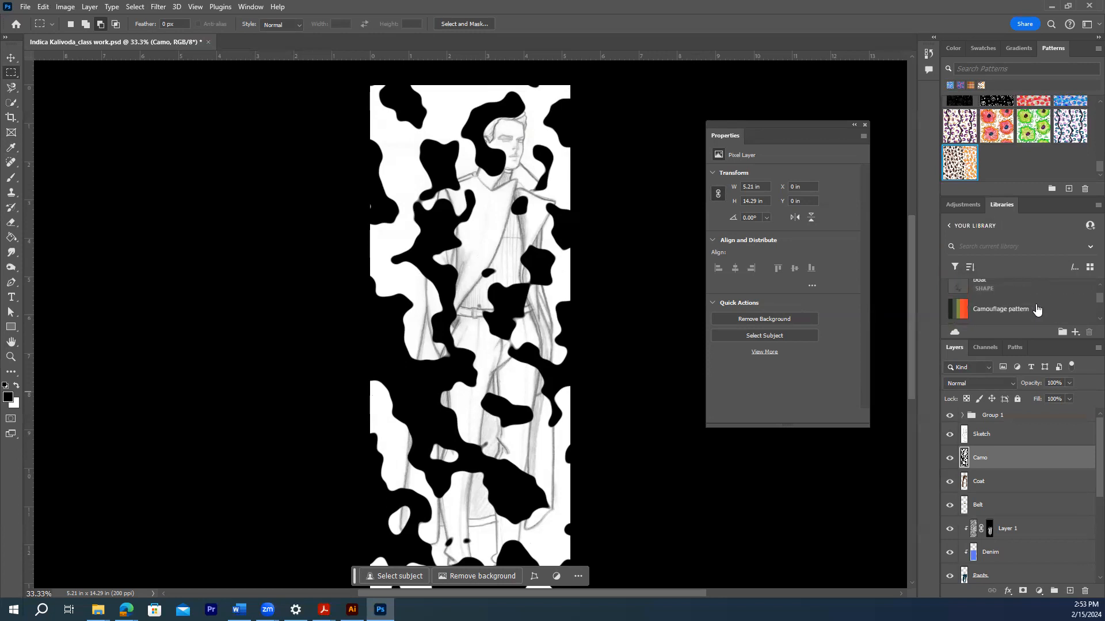
scroll(1037, 311, down, 1)
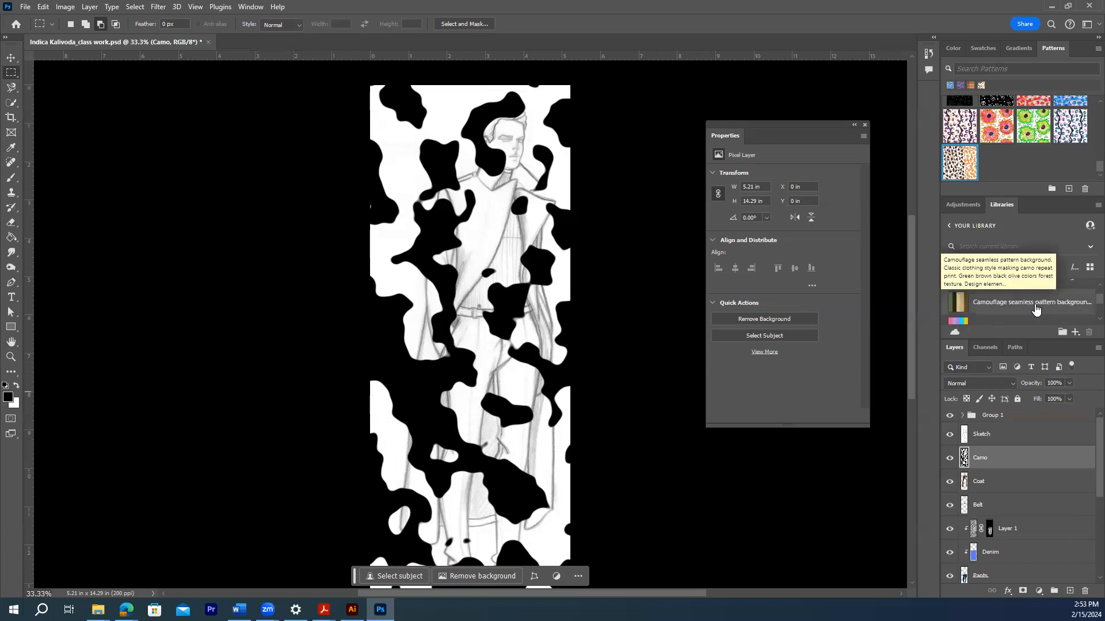
scroll(1036, 309, up, 1)
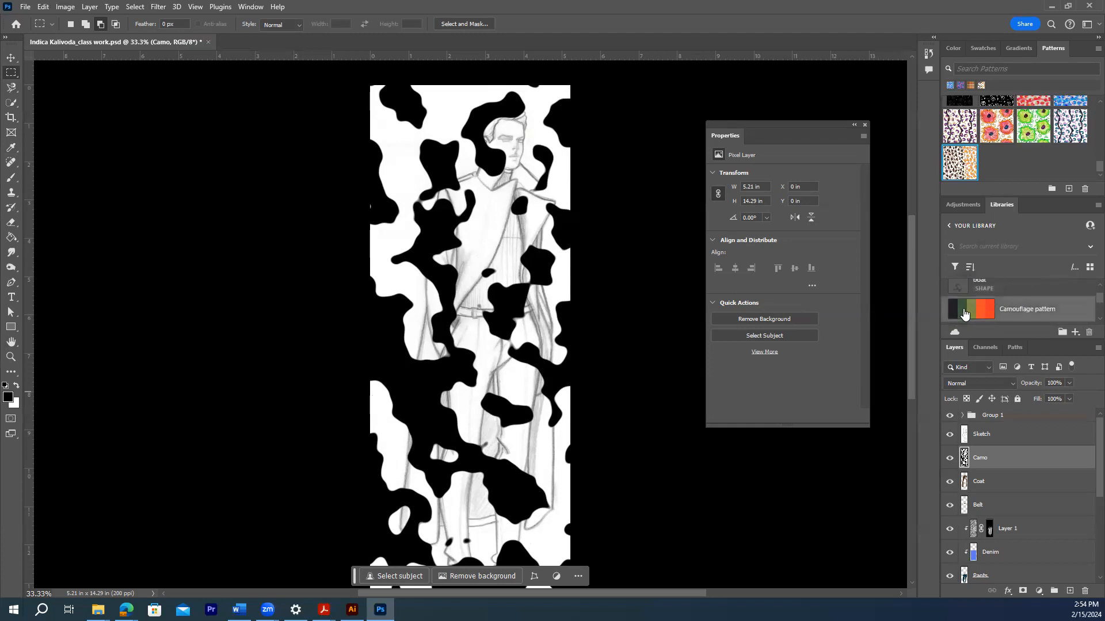
click(965, 313)
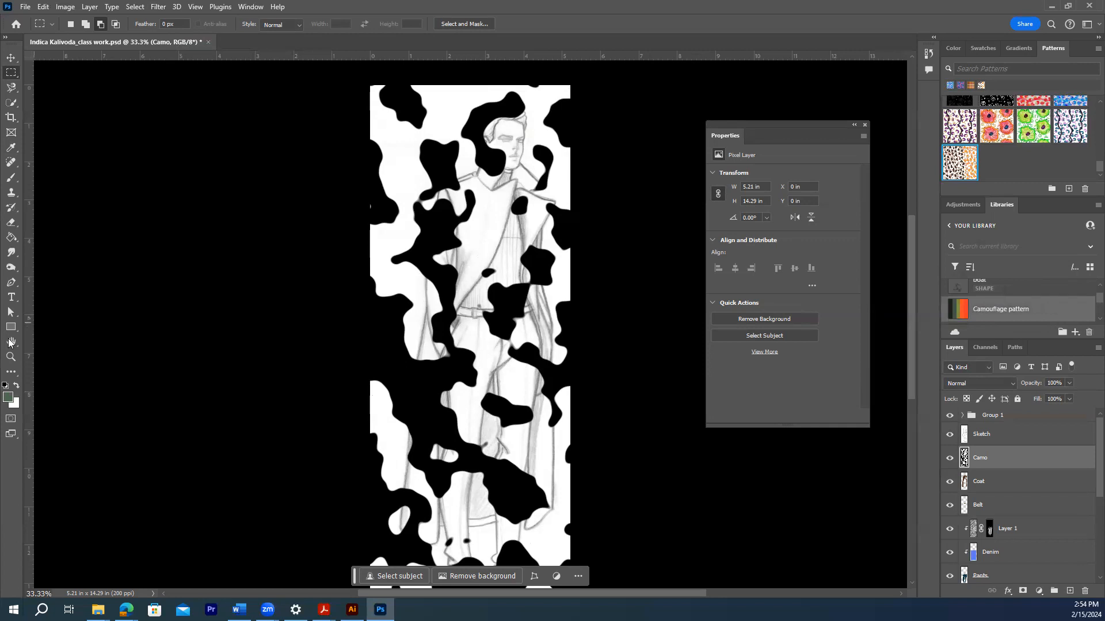
click(11, 239)
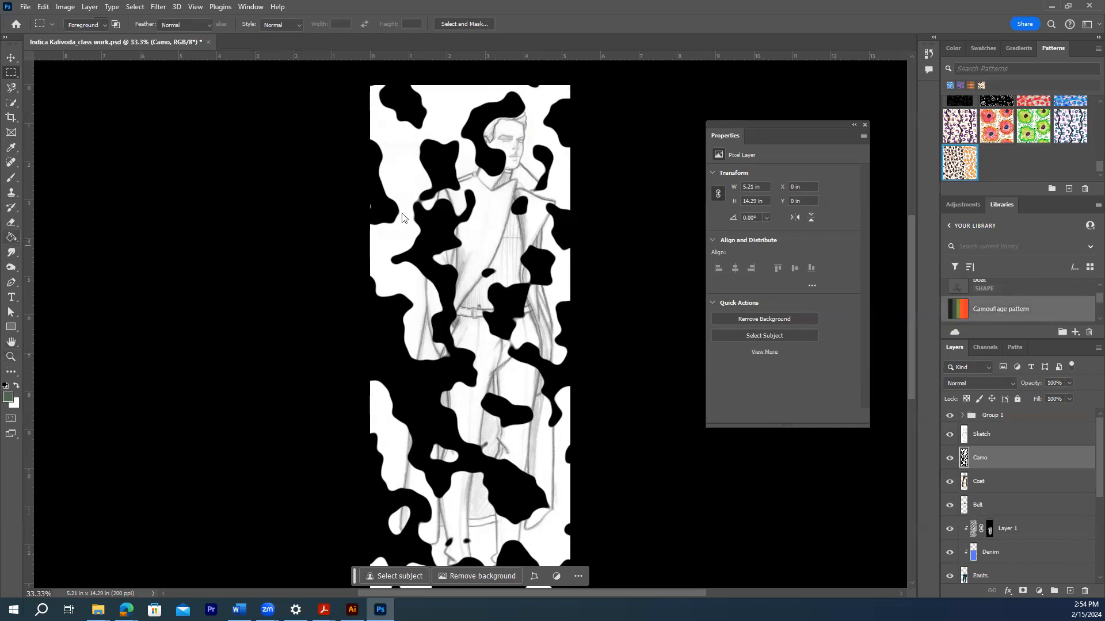
click(433, 218)
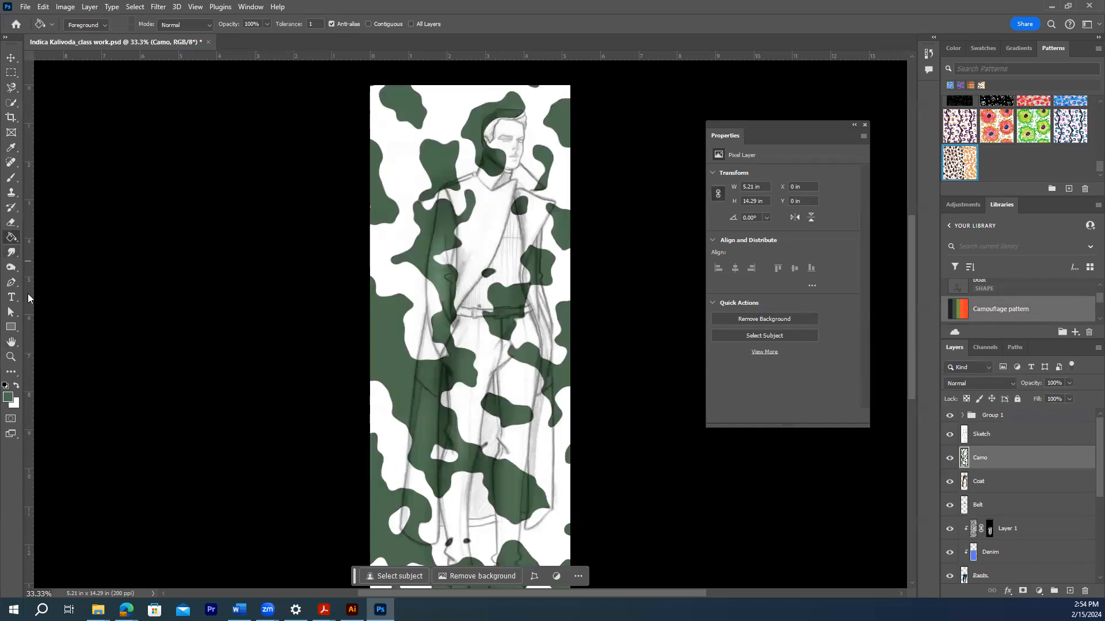
Step: Fill the white areas of the Camo layer with the olive green from the Camouflage pattern color theme
mouse_move(972, 317)
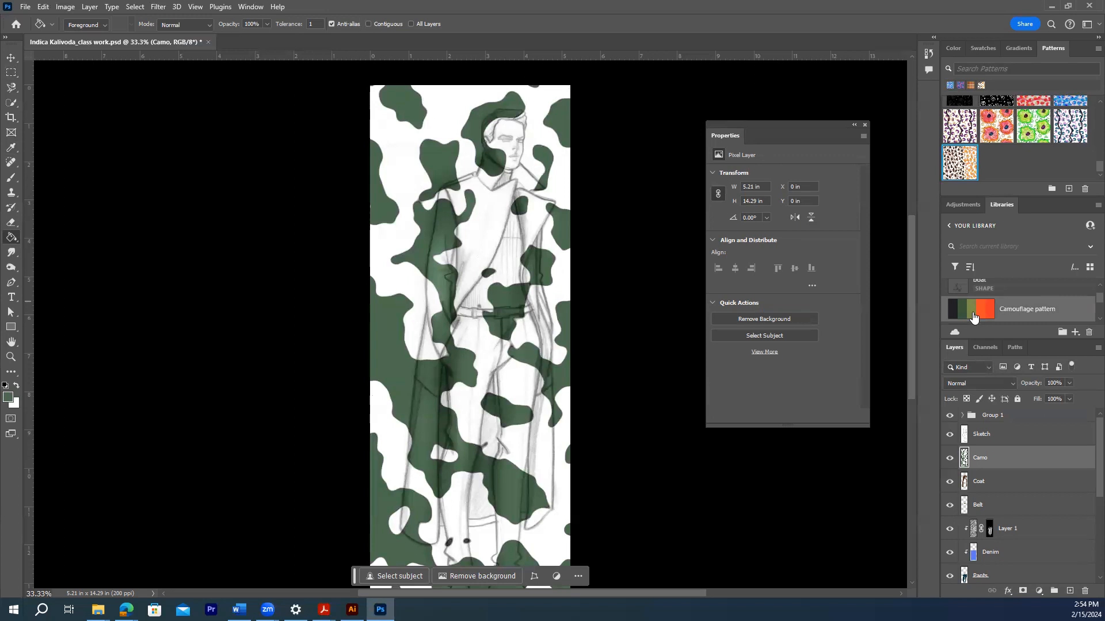
click(971, 314)
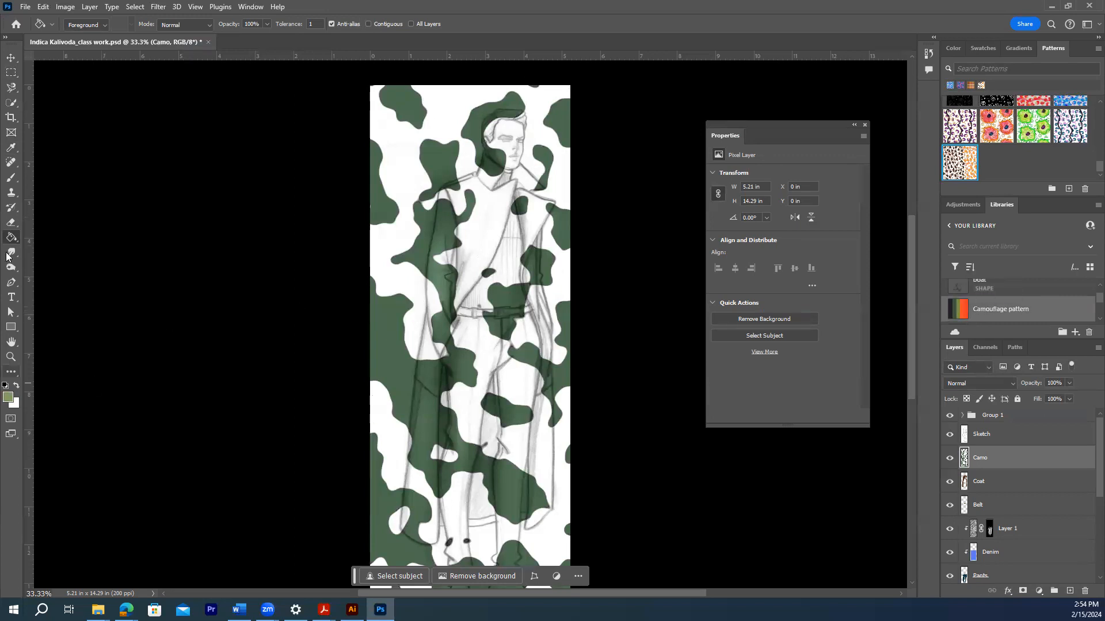
click(381, 239)
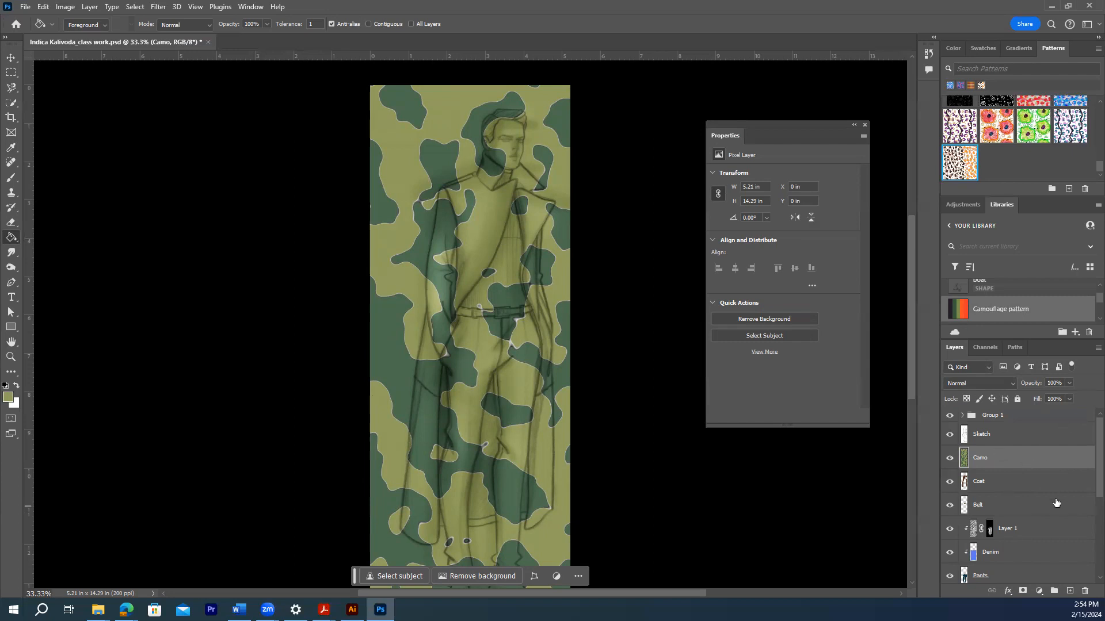
Step: Add a layer named Camo 1 above Camo and fill it with the Clouds render filter in black and white
click(1071, 592)
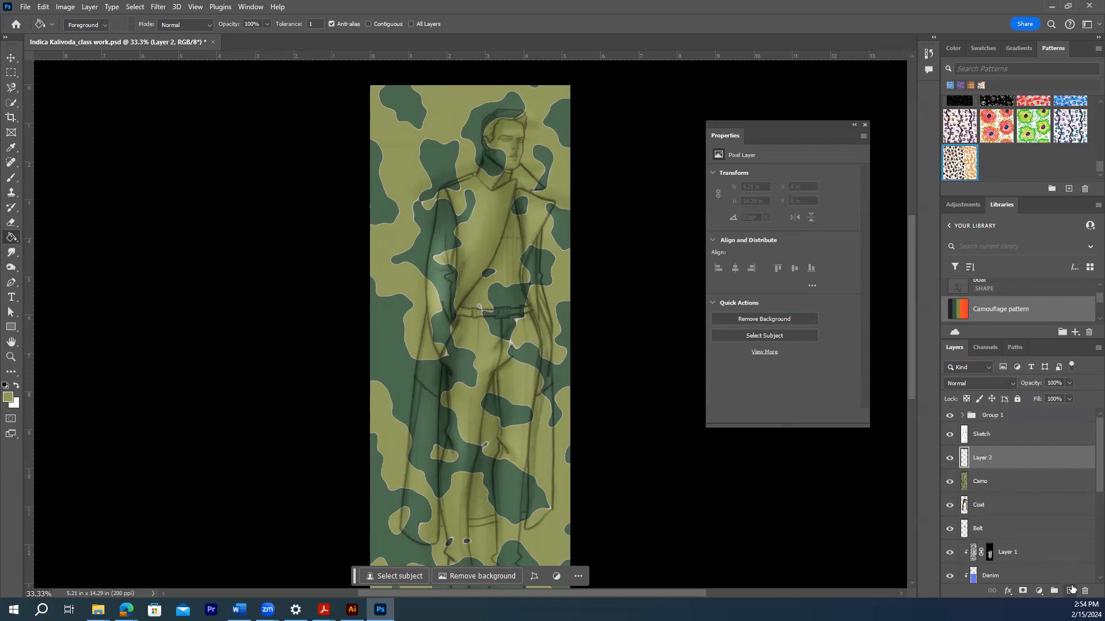
double_click(995, 458)
key(Return)
click(157, 6)
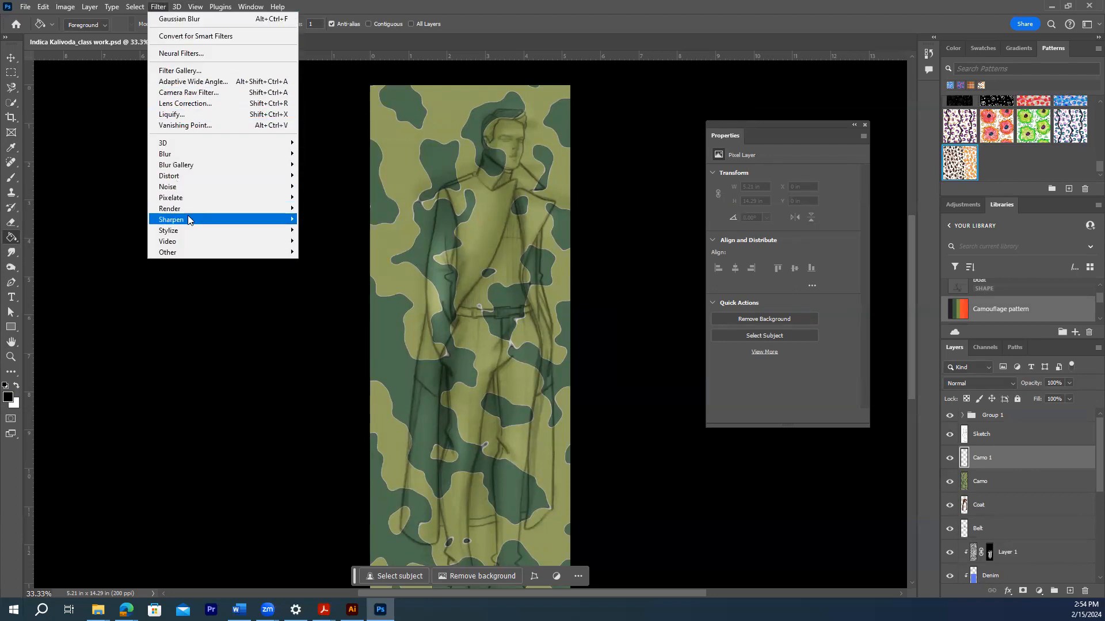
mouse_move(207, 212)
click(320, 247)
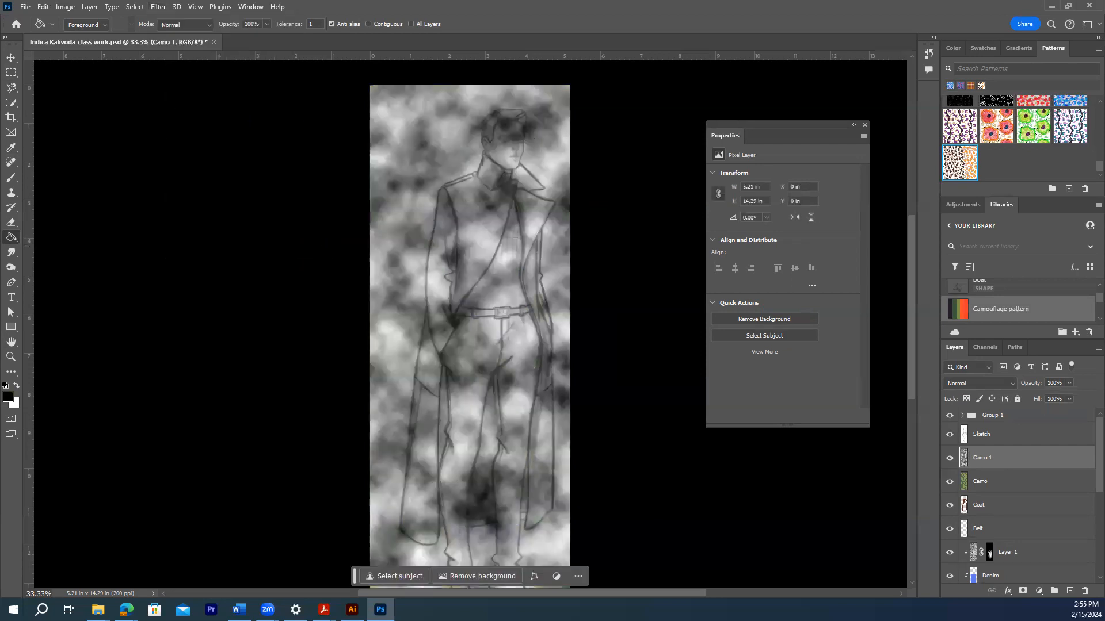
Step: Apply Levels to Camo 1 with input levels of 96, 4.83 and 103 to turn the clouds into hard-edged patches
click(65, 8)
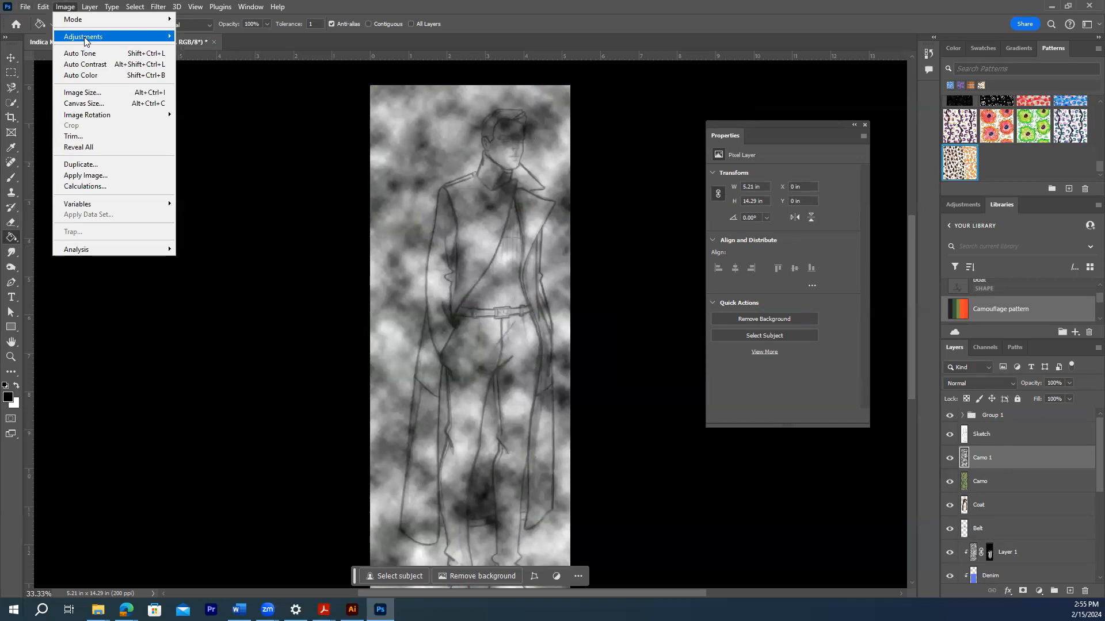
mouse_move(161, 37)
click(192, 48)
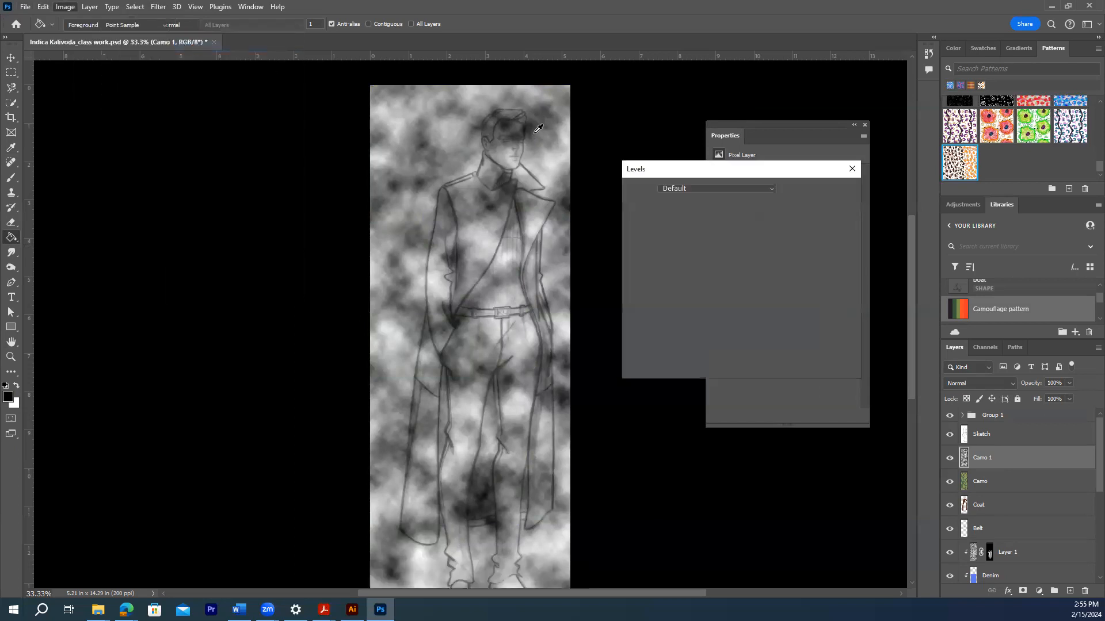
drag(637, 299, 708, 298)
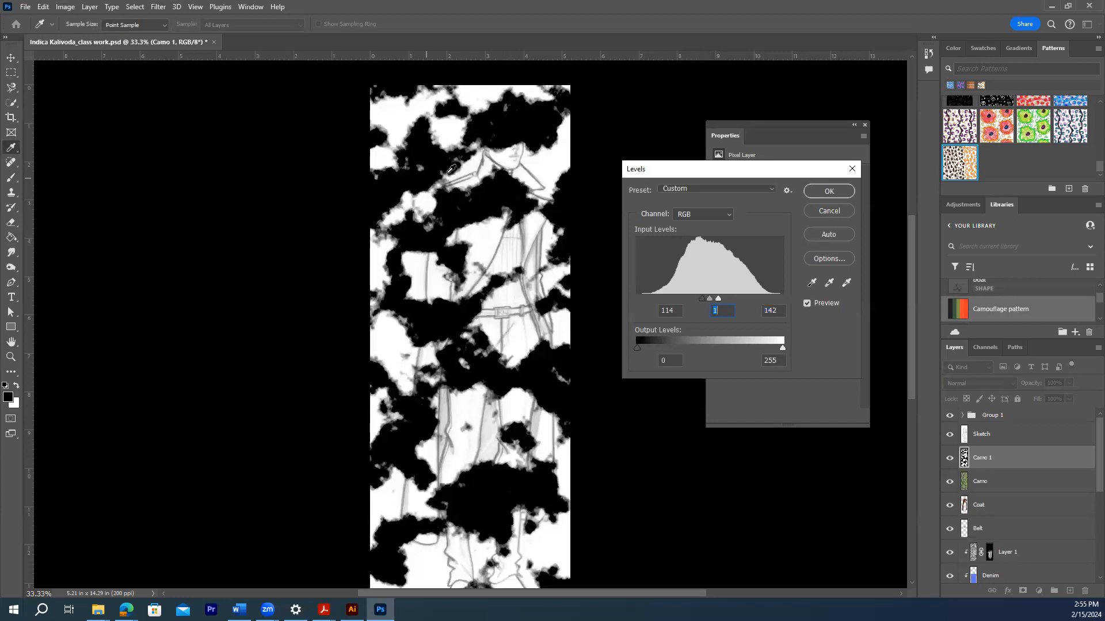
drag(718, 298, 695, 302)
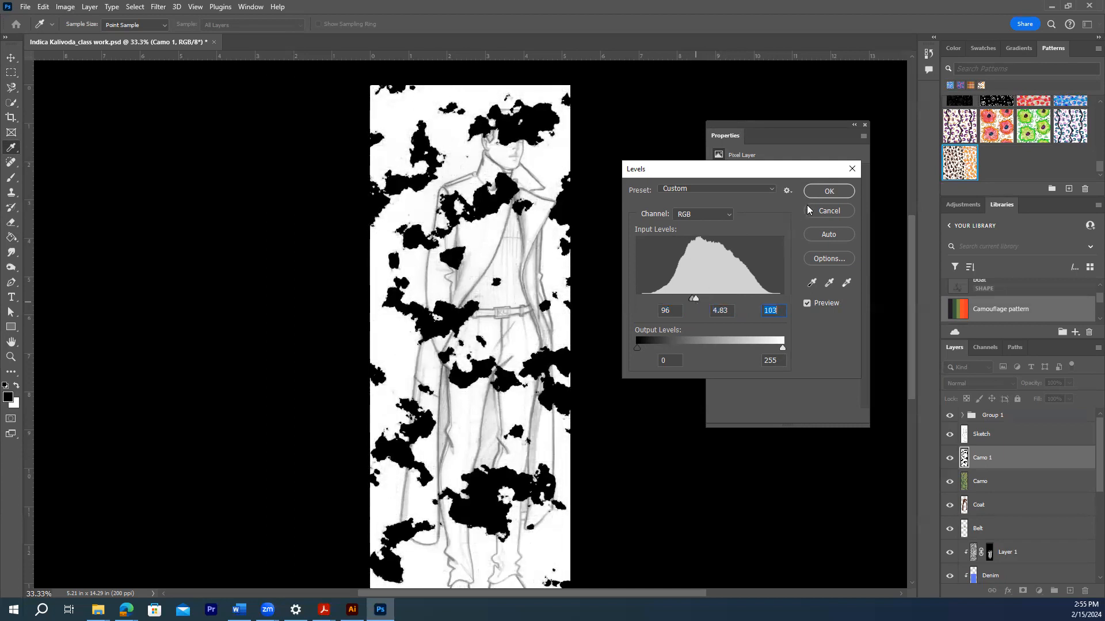
click(821, 192)
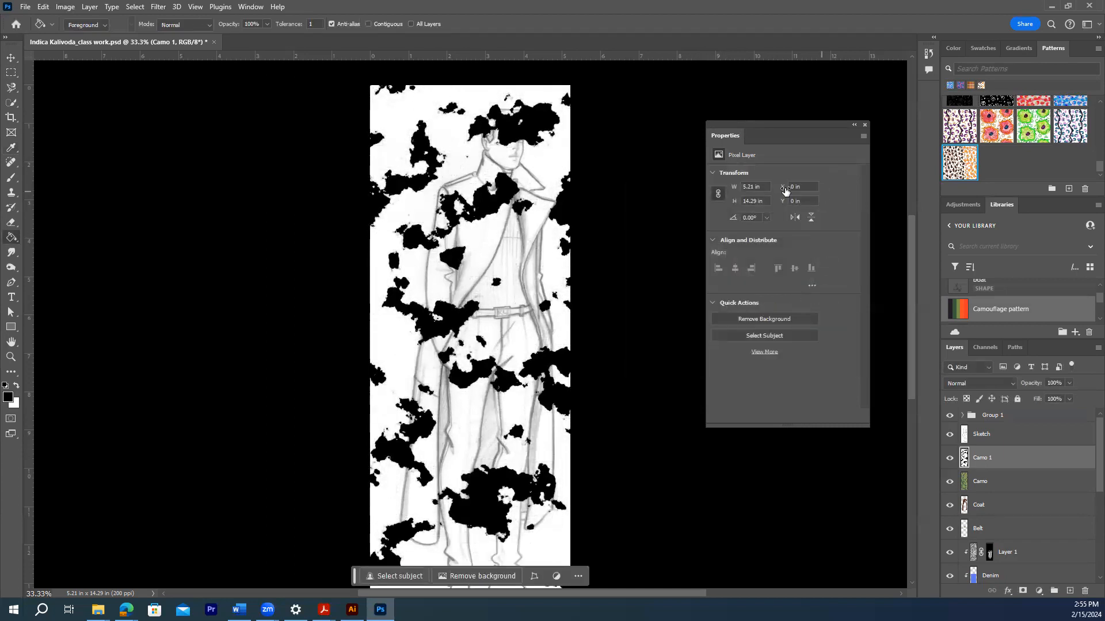
Step: Apply a Gaussian Blur with a radius of 18 pixels to the Camo 1 layer
click(155, 7)
mouse_move(277, 155)
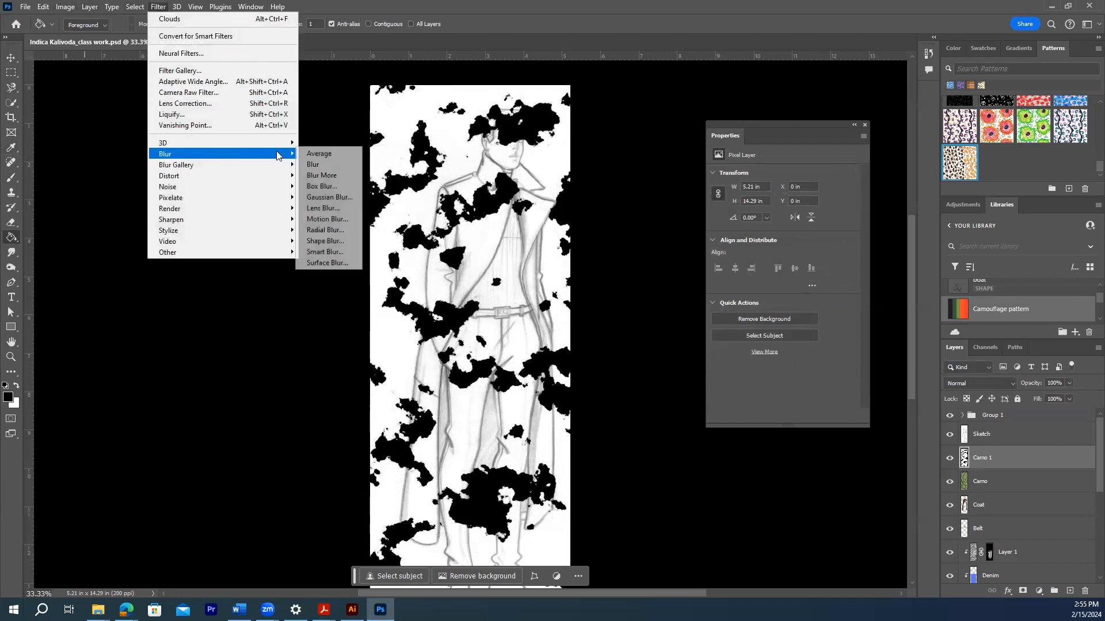
click(320, 197)
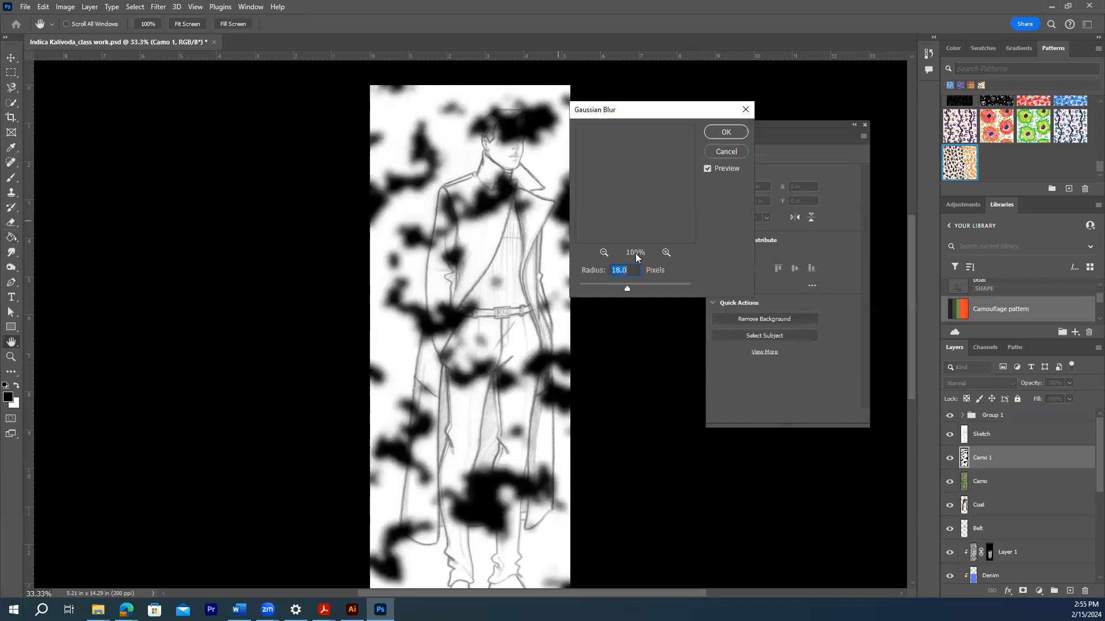
click(725, 132)
key(g)
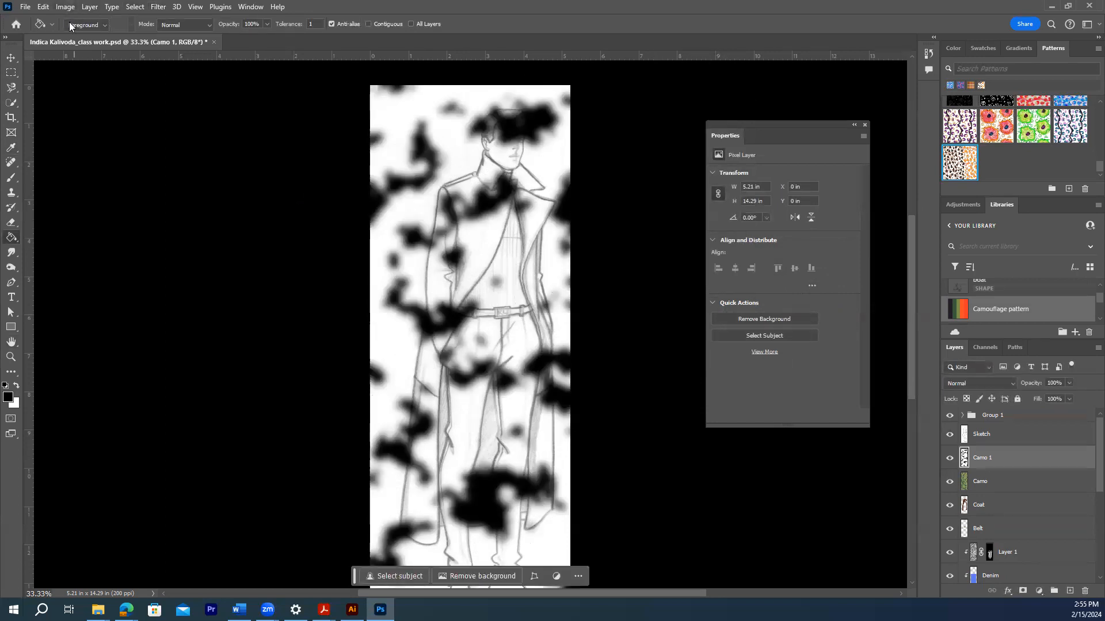
Step: Apply Levels to the blurred Camo 1 layer with a black input of about 116 and a white input just above it for smooth-edged patches
click(68, 10)
mouse_move(98, 37)
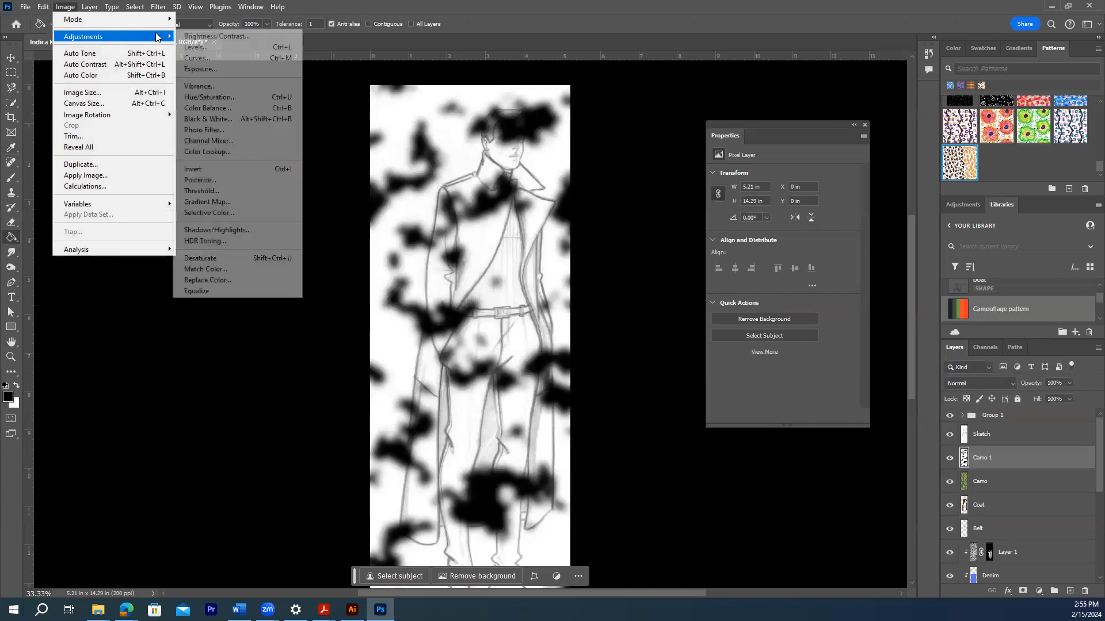
click(198, 50)
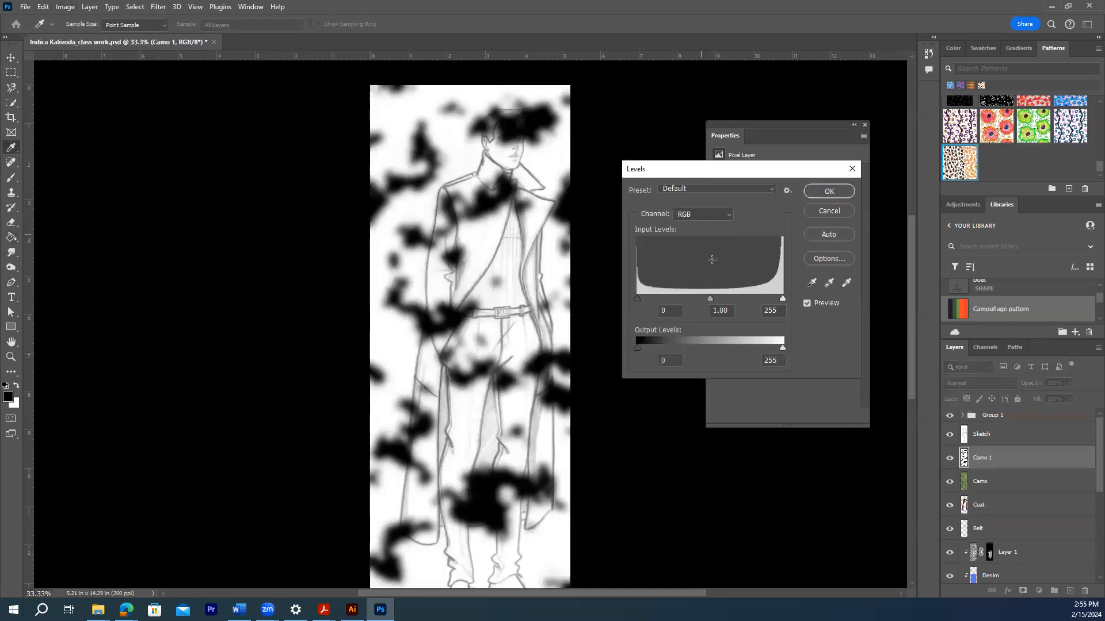
drag(637, 298, 703, 299)
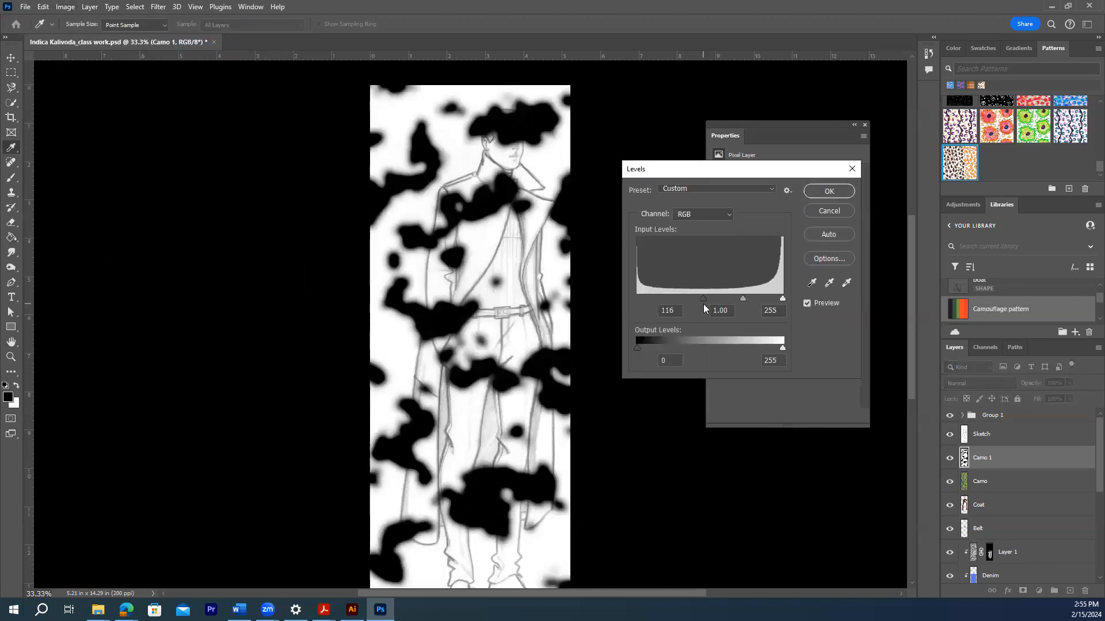
drag(783, 299, 708, 300)
click(829, 193)
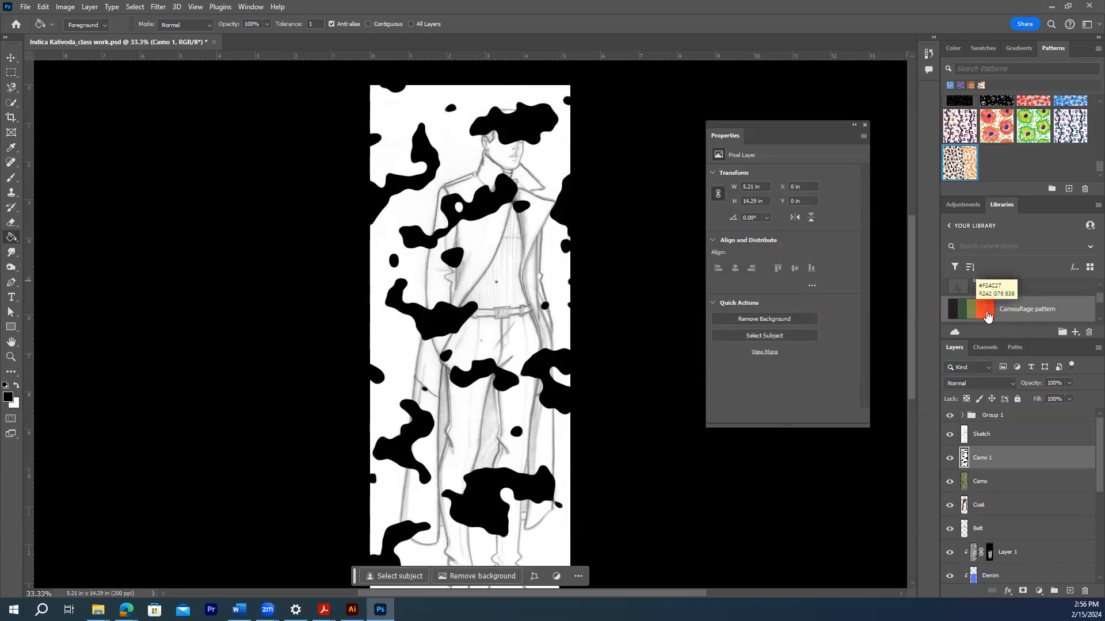
Step: Fill the black patches of Camo 1 with the near-black color from the Camouflage pattern color theme
mouse_move(954, 313)
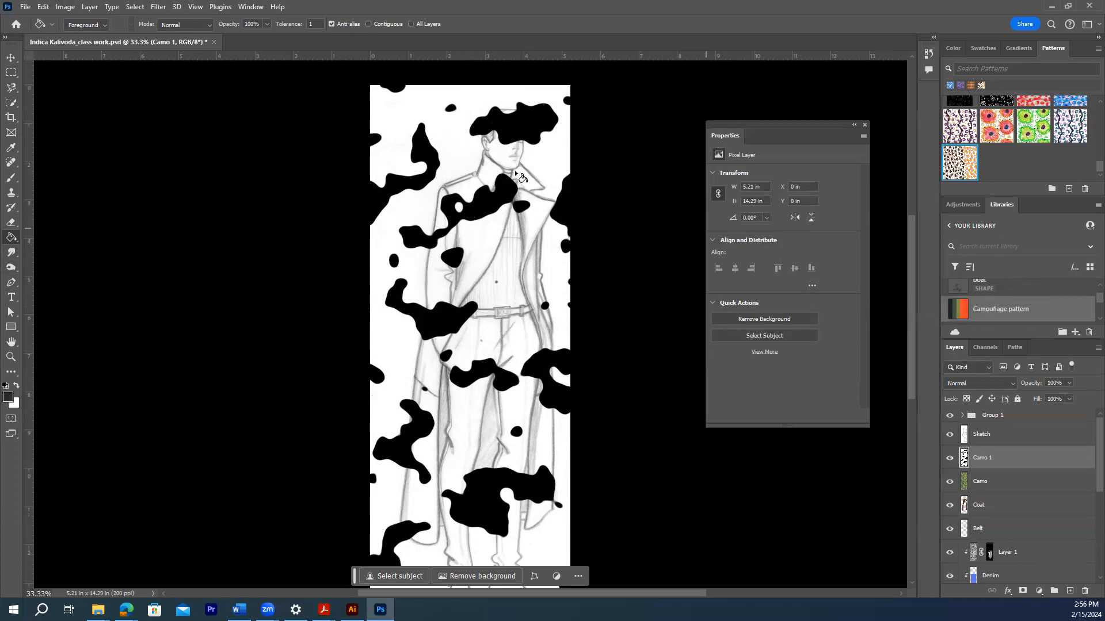
click(483, 202)
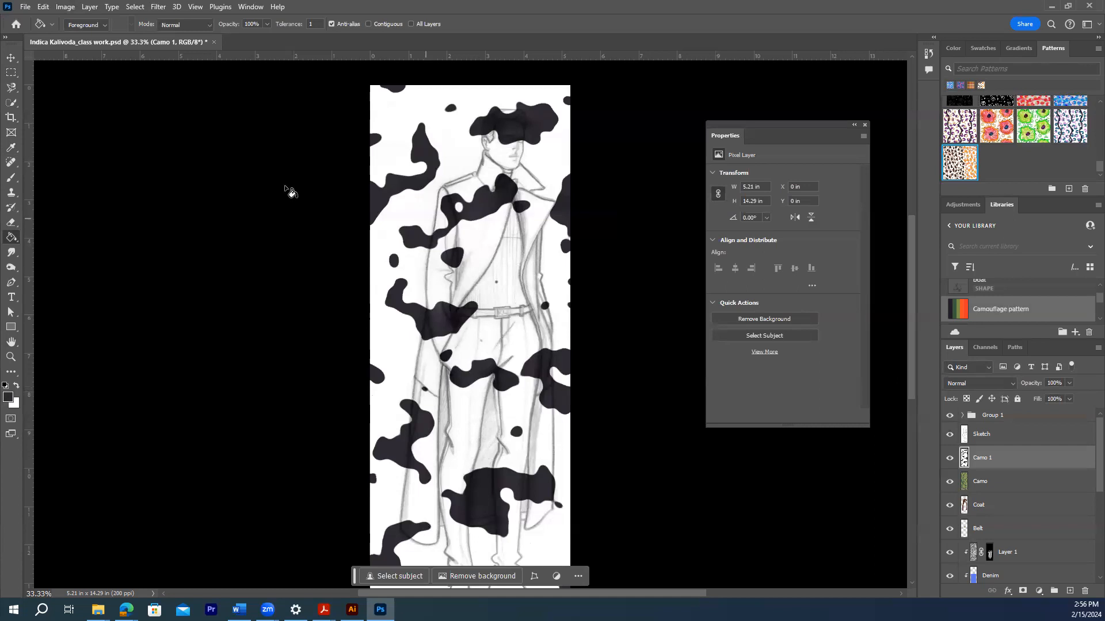
Step: Try to clear the white areas of Camo 1 by deleting contiguous Magic Wand selections one at a time
click(13, 104)
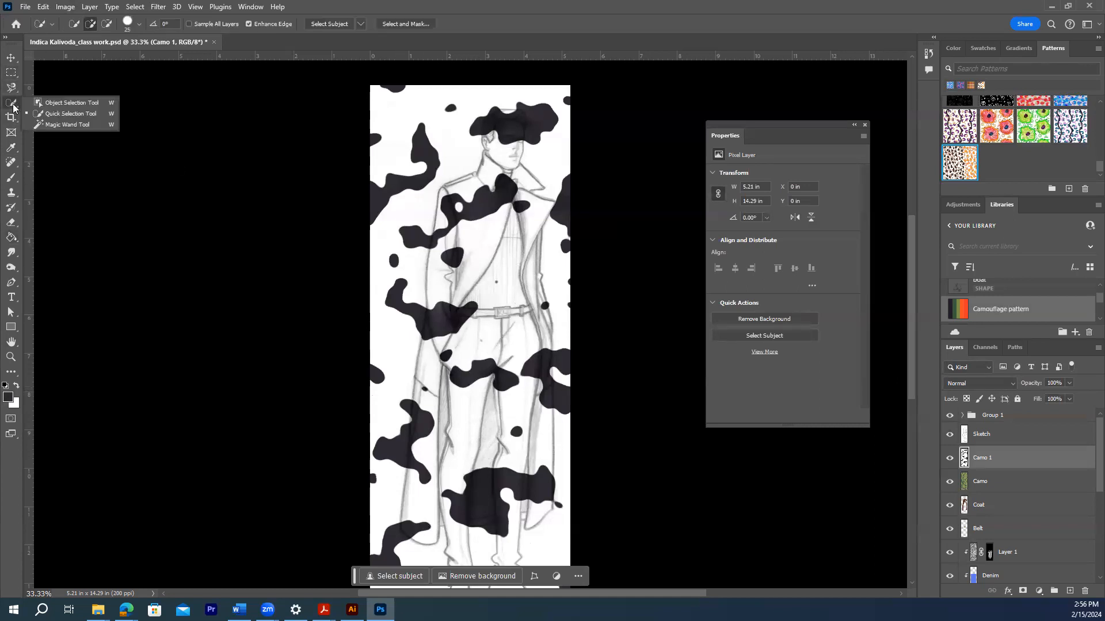
click(66, 124)
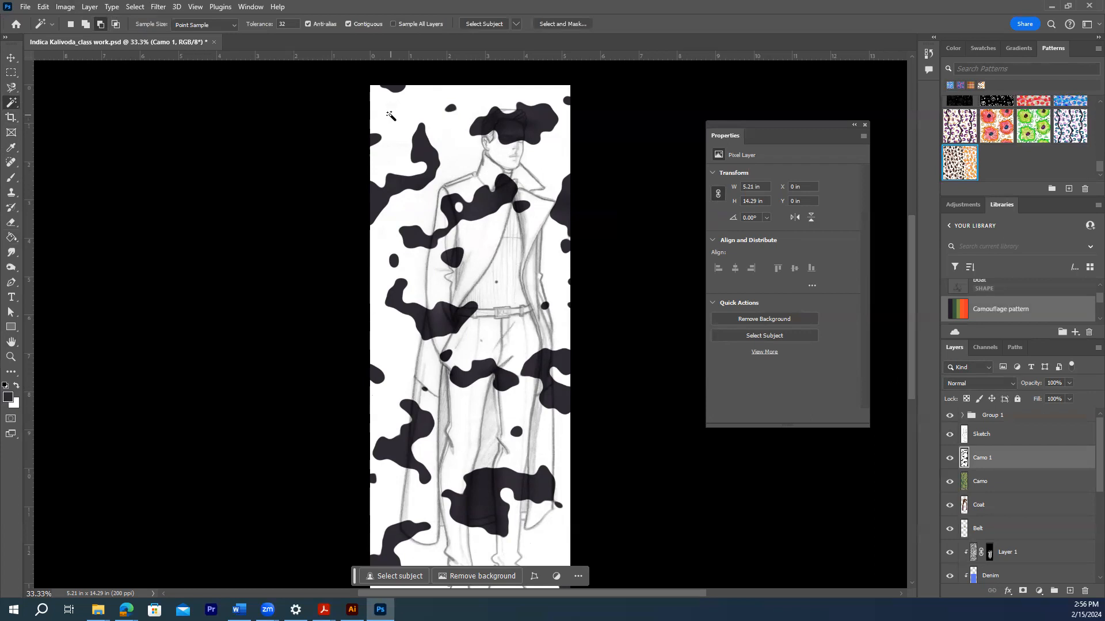
click(390, 115)
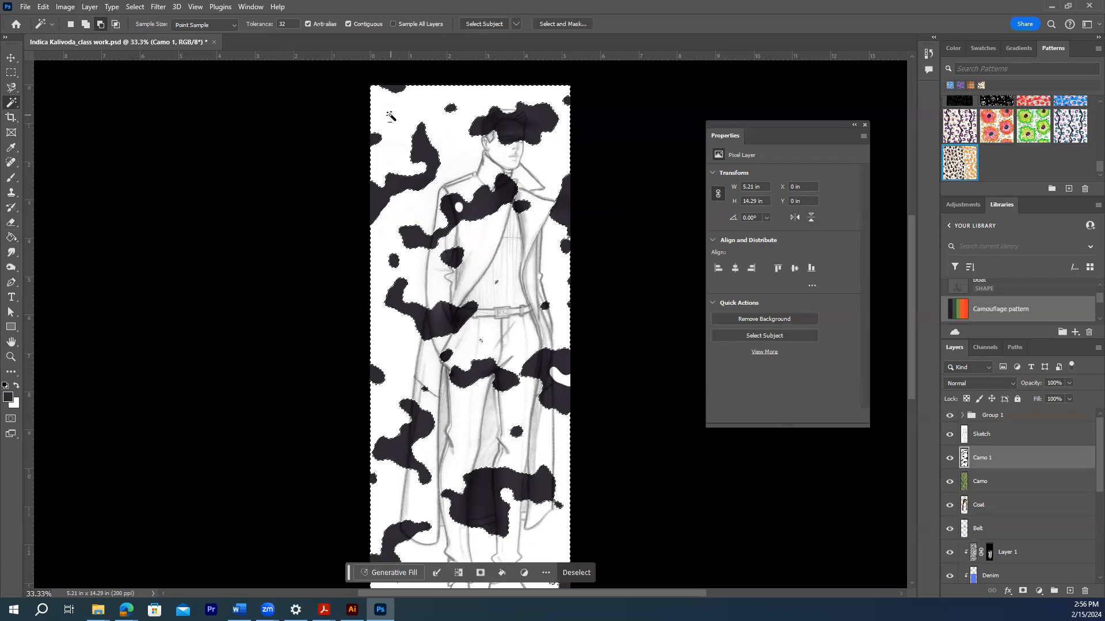
key(Delete)
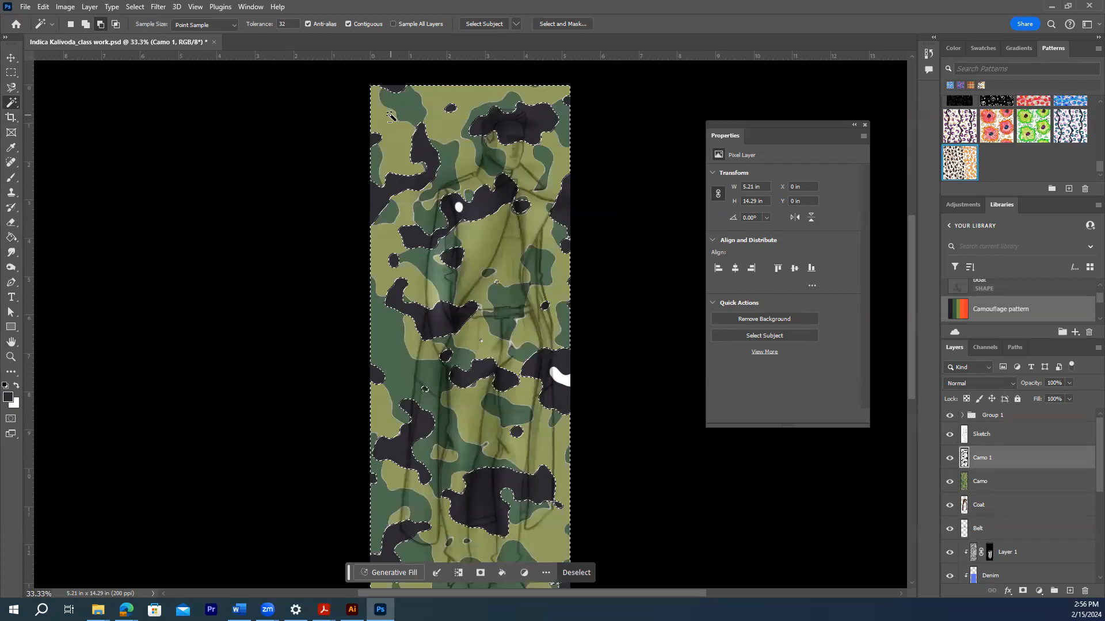
click(228, 332)
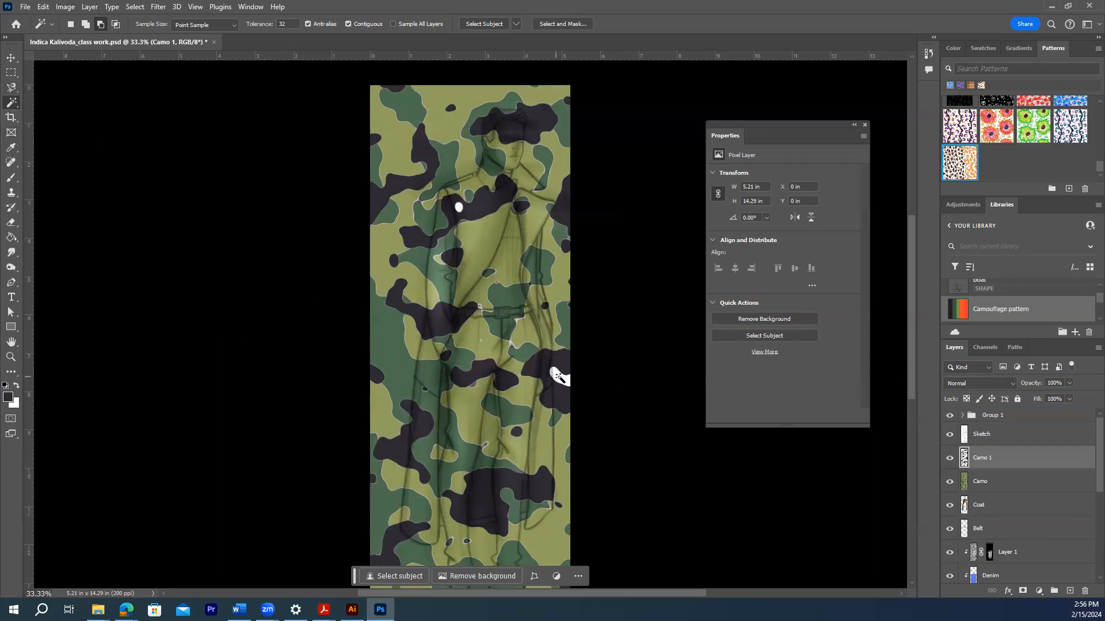
click(557, 376)
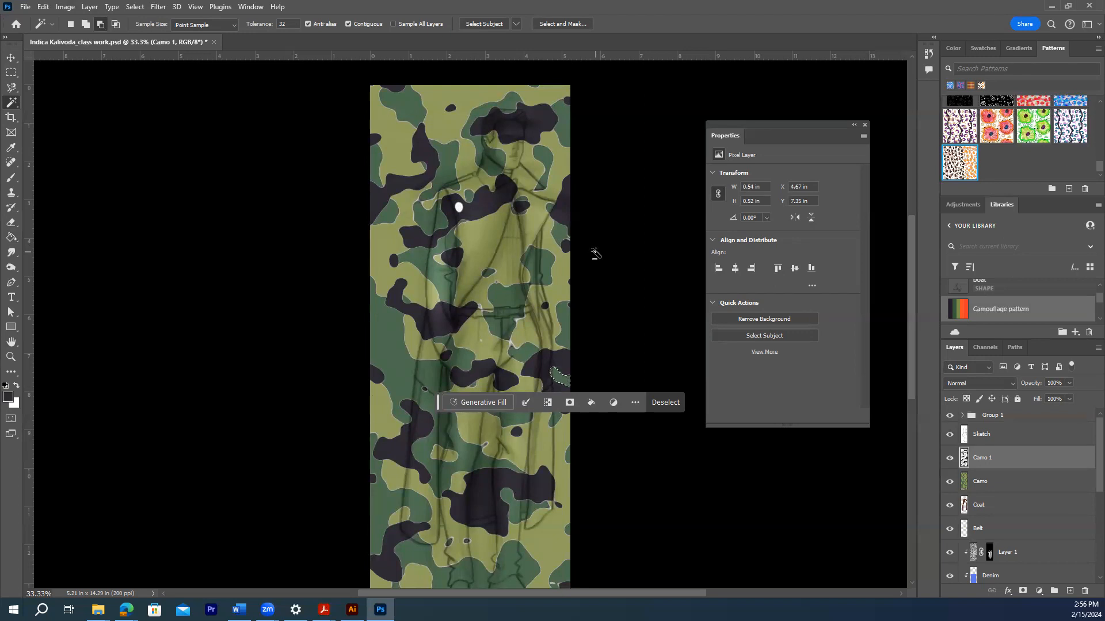
click(596, 253)
Step: Undo the white-area deletions on the Camo 1 layer
key(ctrl+shift+d)
key(ctrl+z)
key(ctrl+z)
key(ctrl+z)
key(ctrl+z)
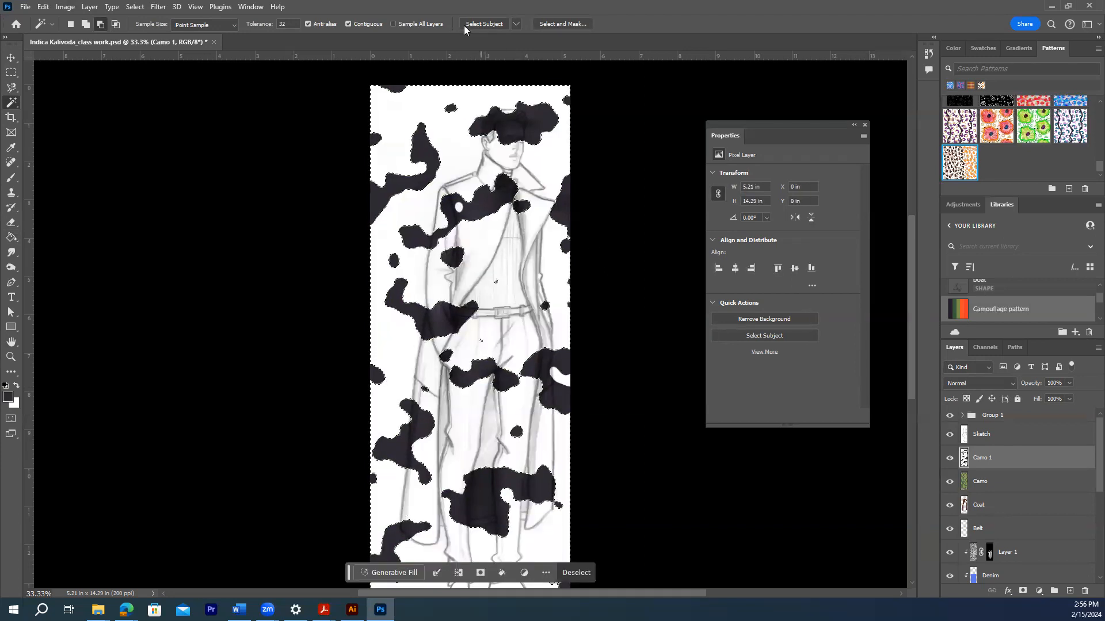
Step: Clear all white areas of Camo 1 with a non-contiguous Magic Wand selection, leaving only the near-black patches, and deselect
click(347, 24)
click(262, 196)
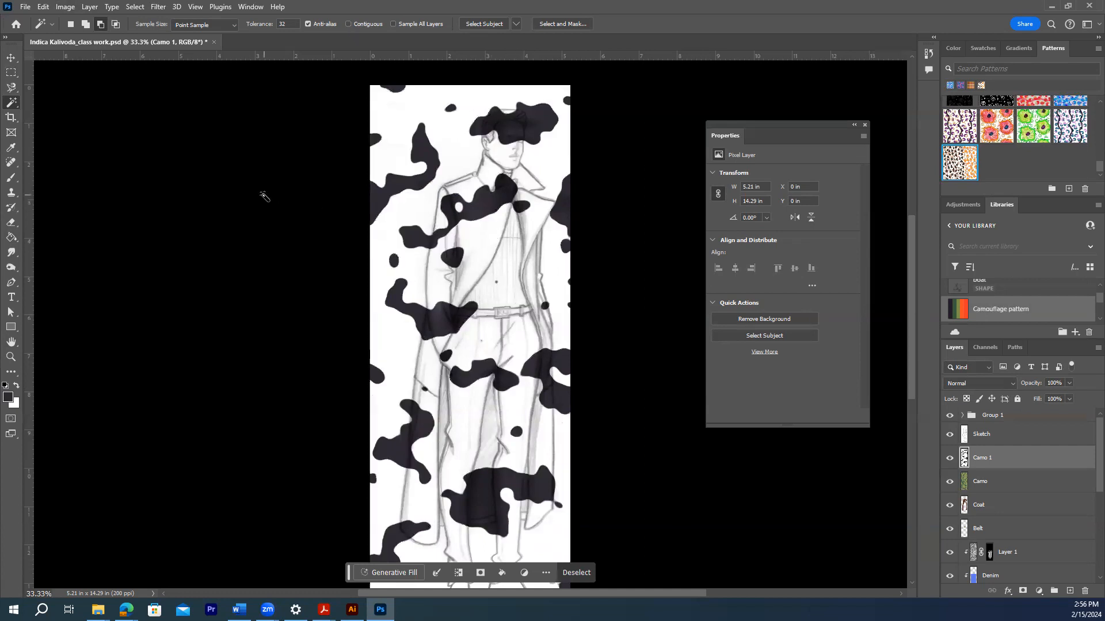
click(491, 248)
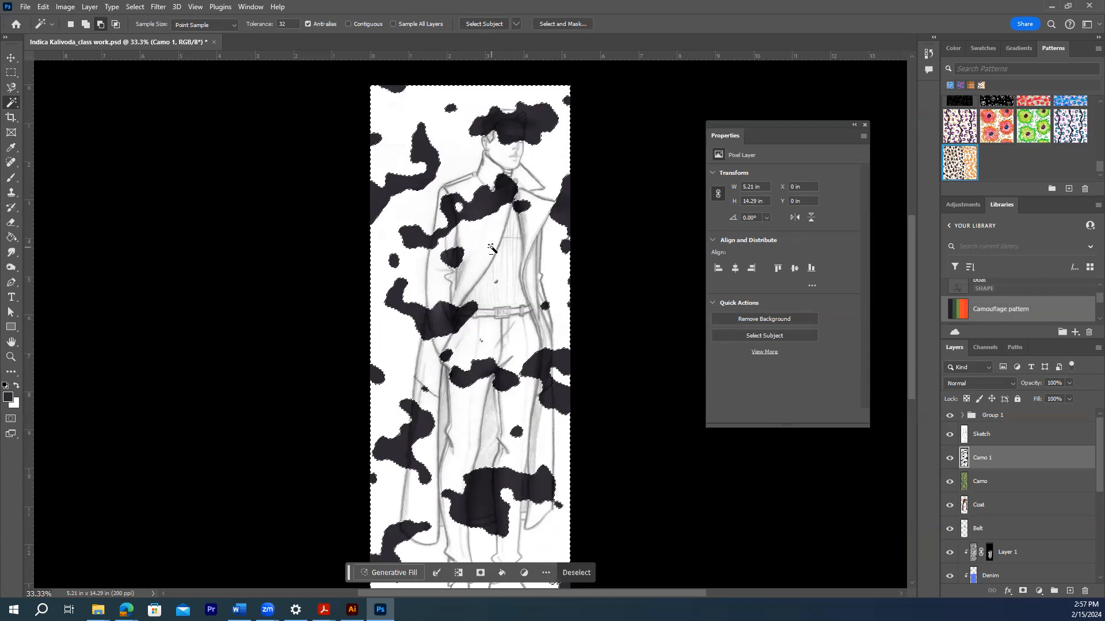
key(Delete)
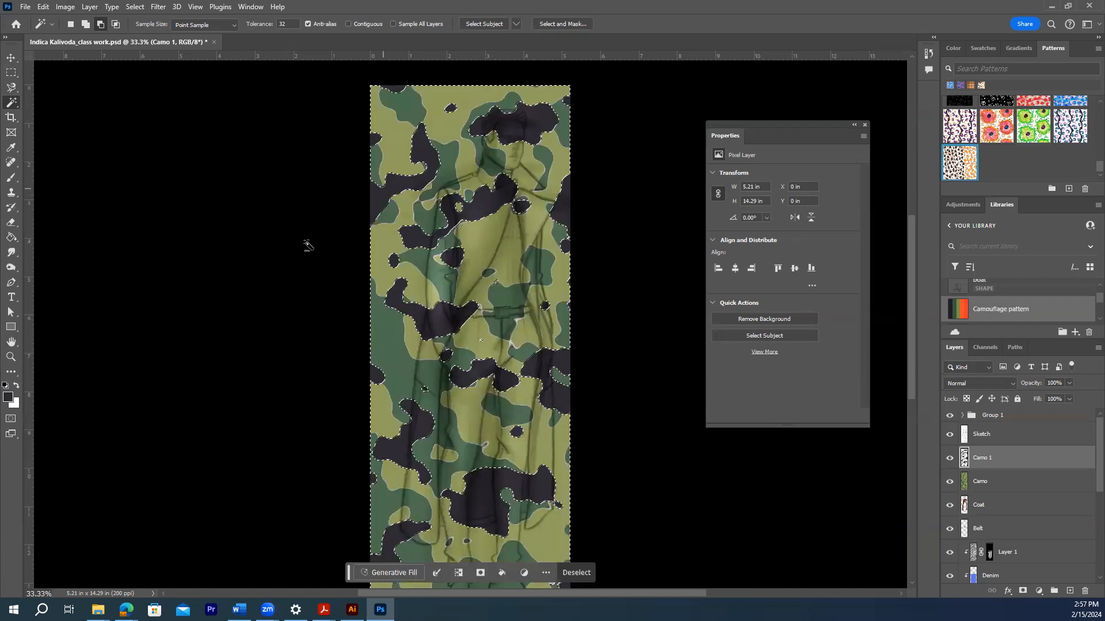
click(291, 260)
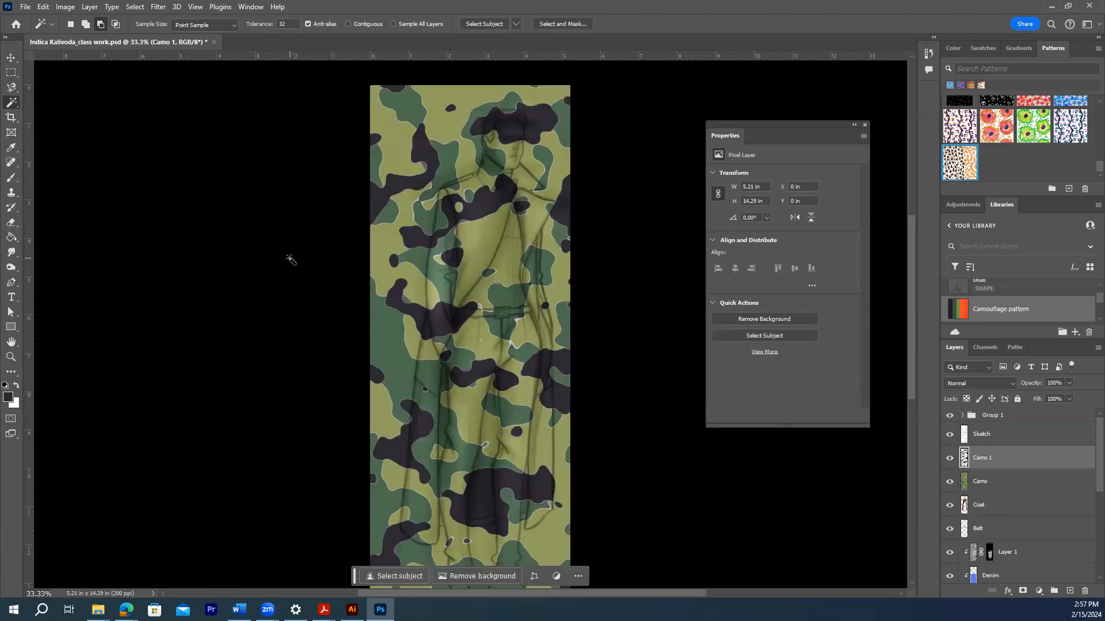
click(11, 57)
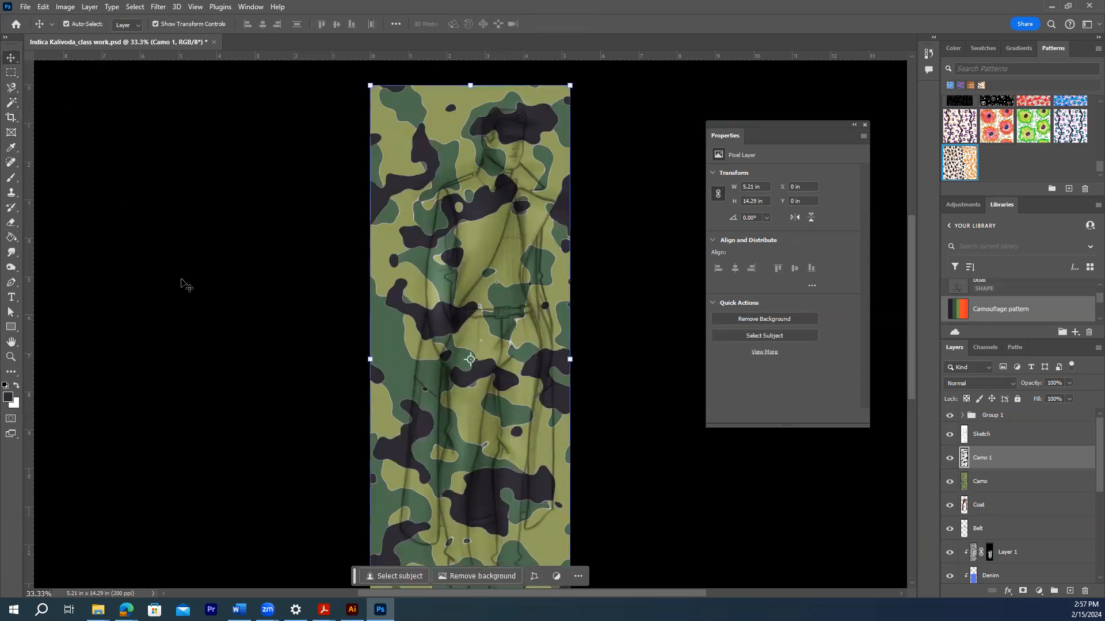
click(232, 298)
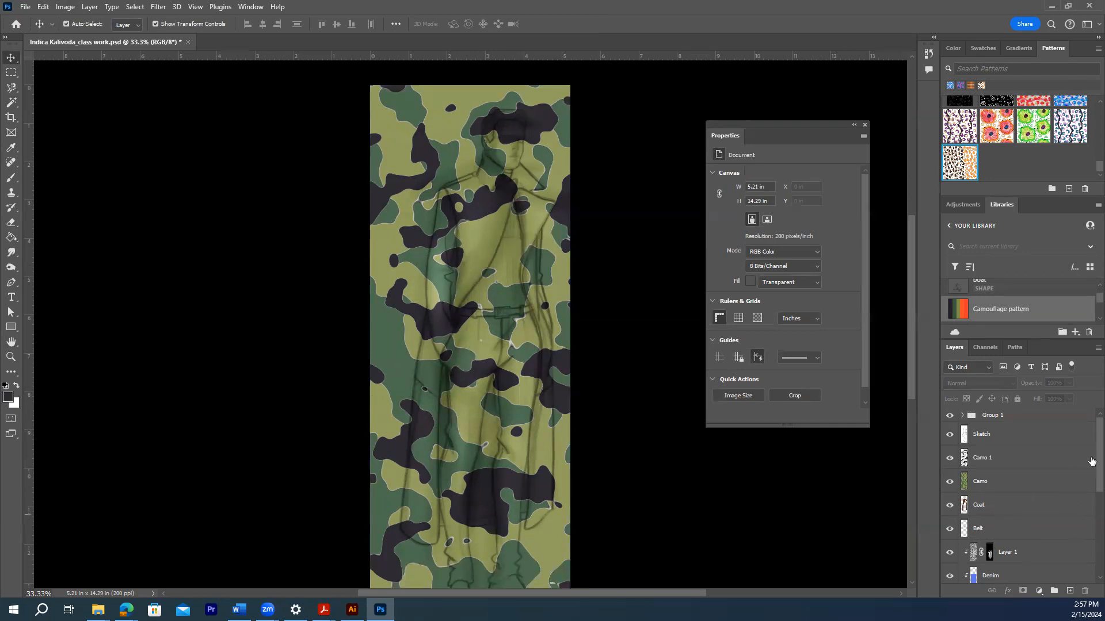
scroll(1087, 468, down, 1)
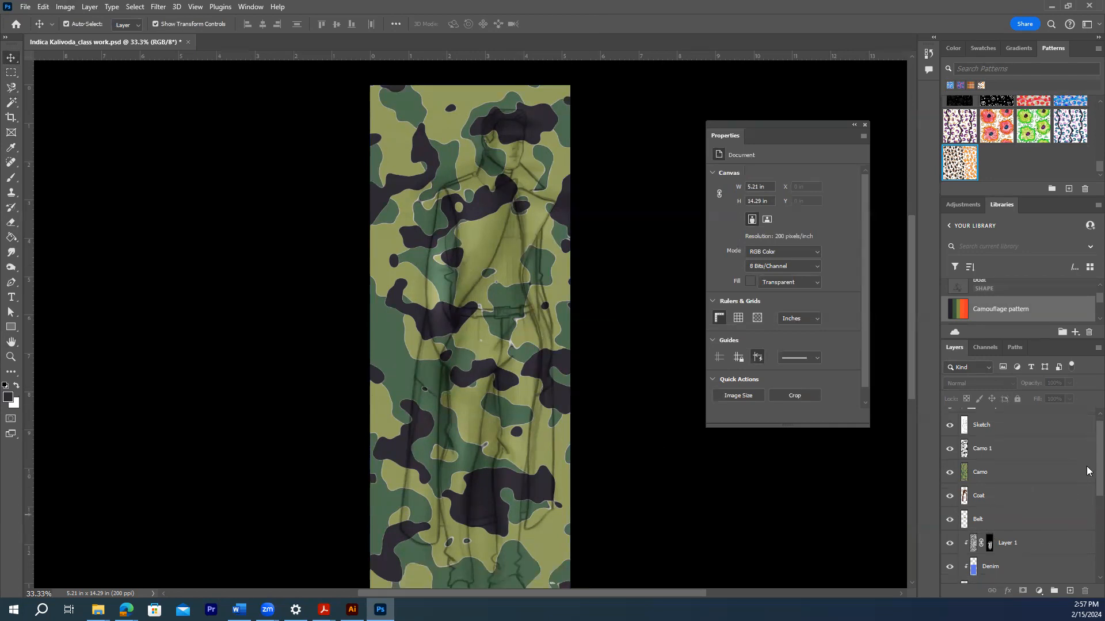
right_click(1006, 472)
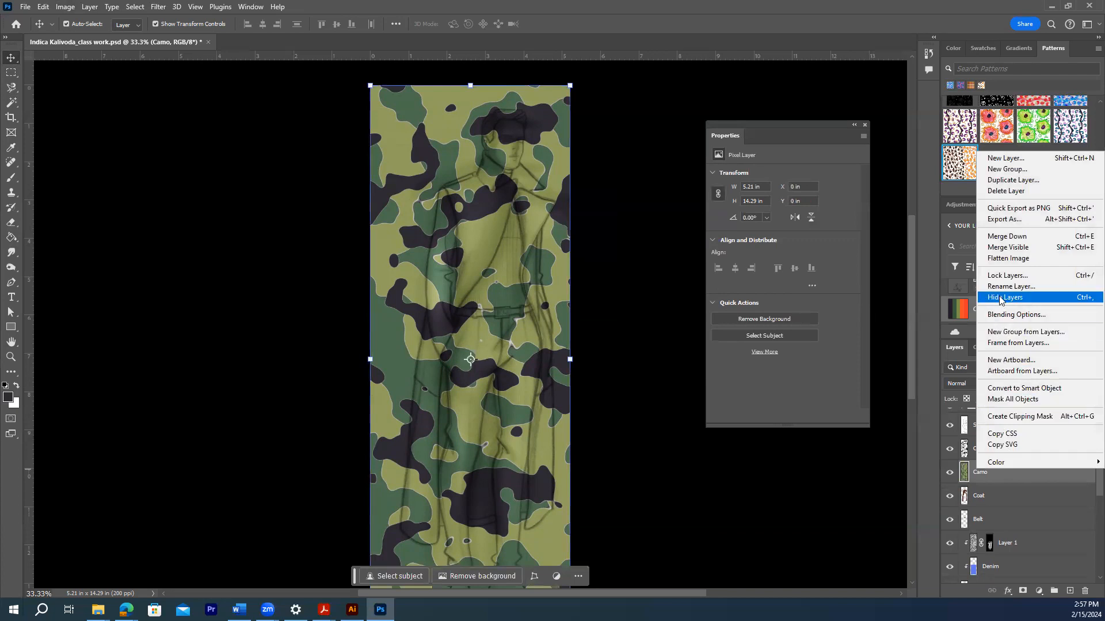
click(1005, 417)
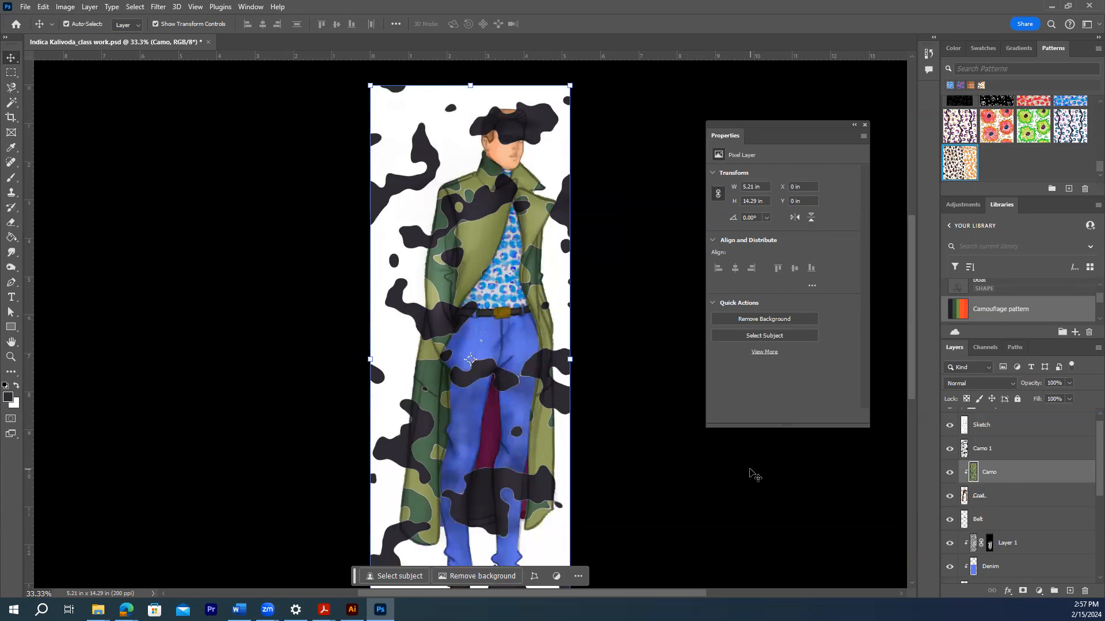
key(ctrl+z)
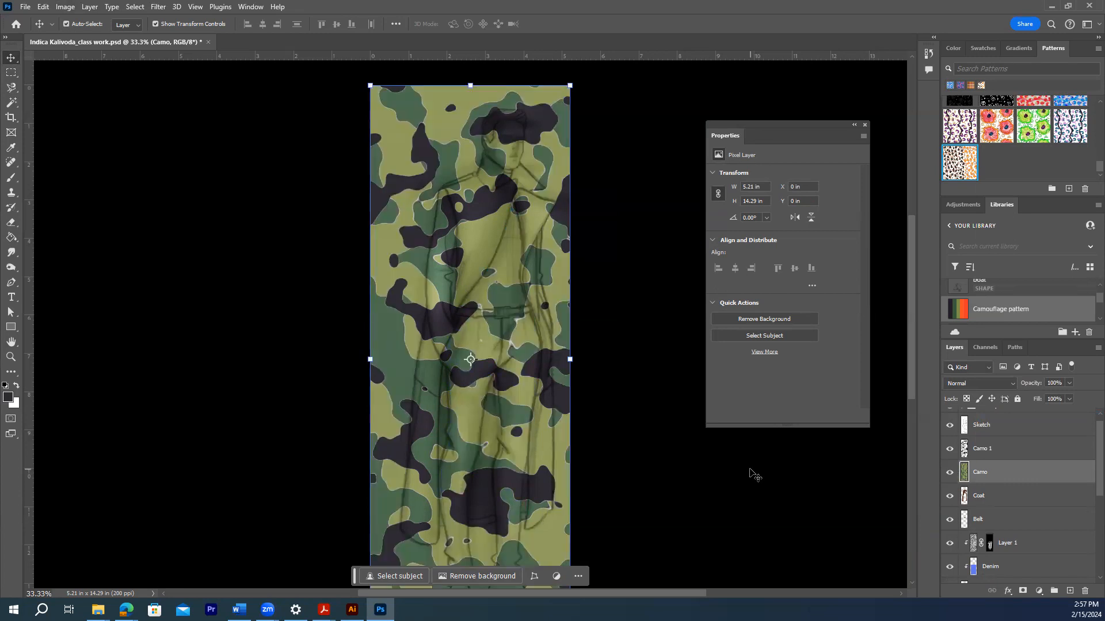
Step: Merge the Camo 1 and Camo layers into a single camouflage layer
shift+click(1015, 447)
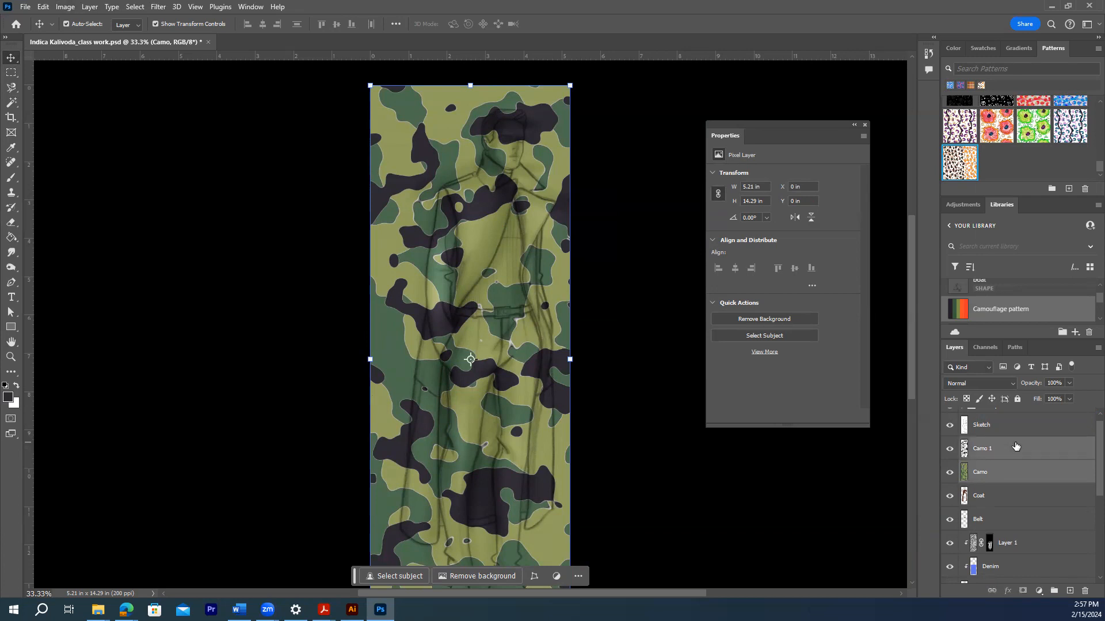
right_click(1015, 443)
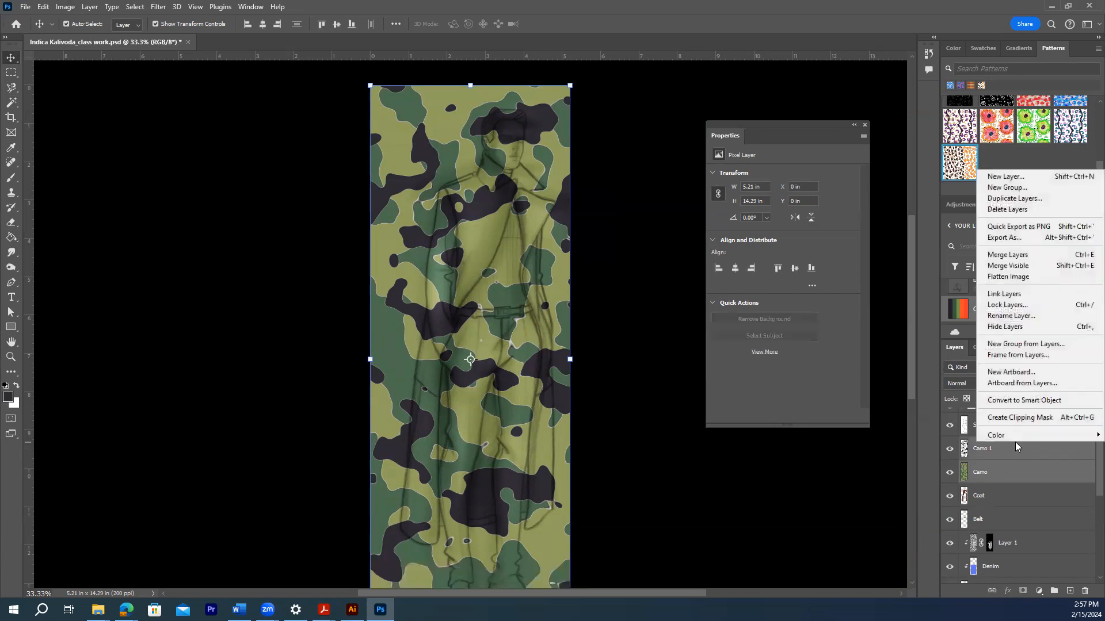
click(1000, 255)
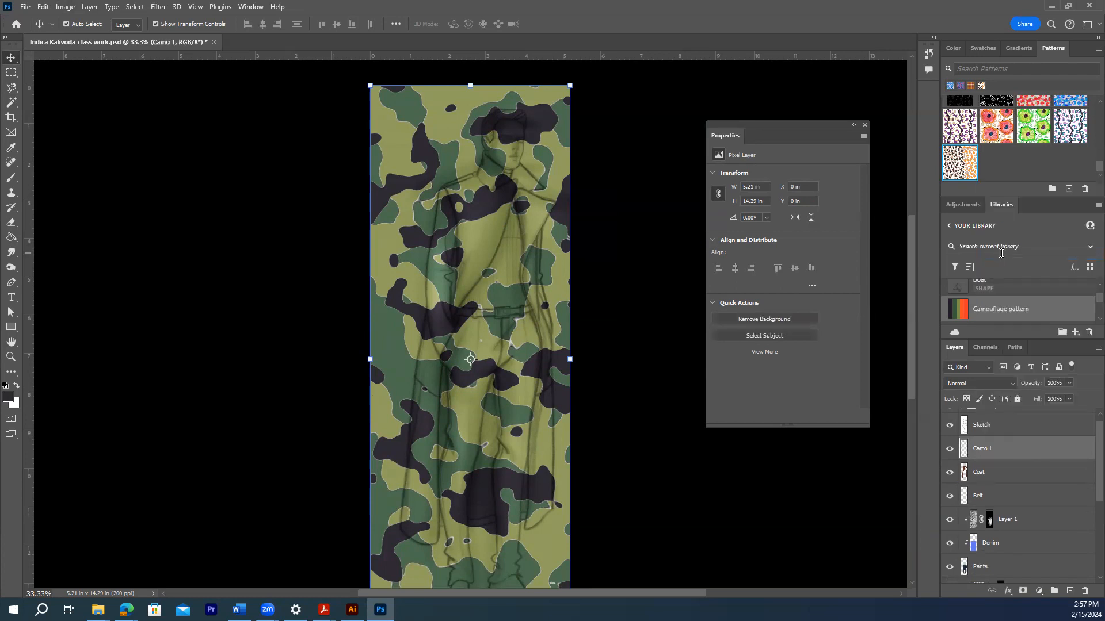
Step: Clip the merged Camo 1 layer to the Coat layer with a clipping mask and deselect the layer
right_click(1003, 447)
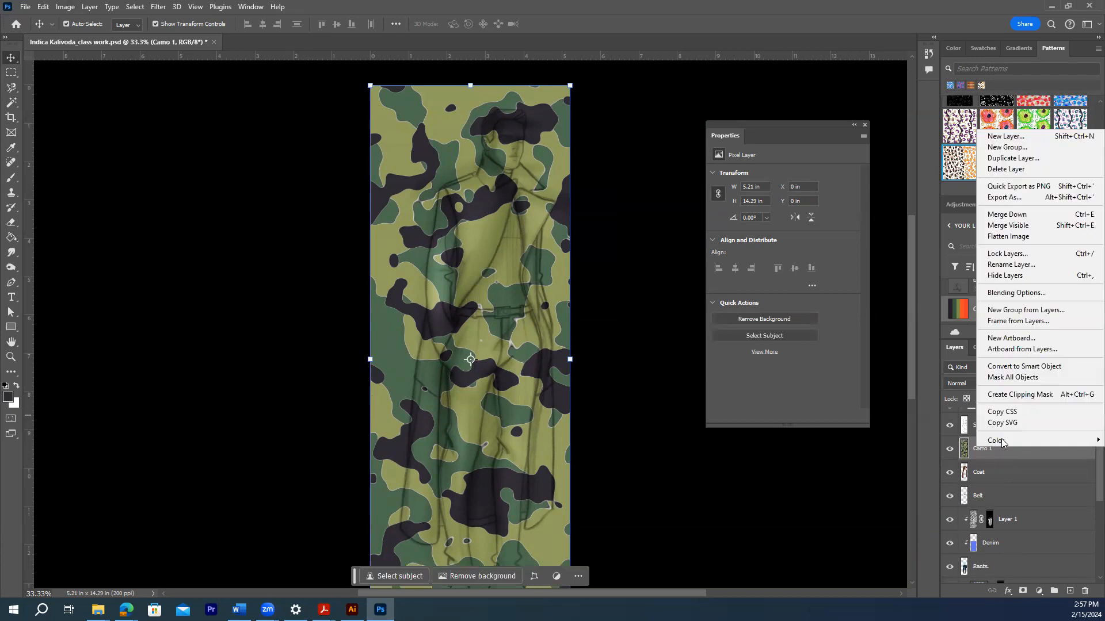
click(1011, 396)
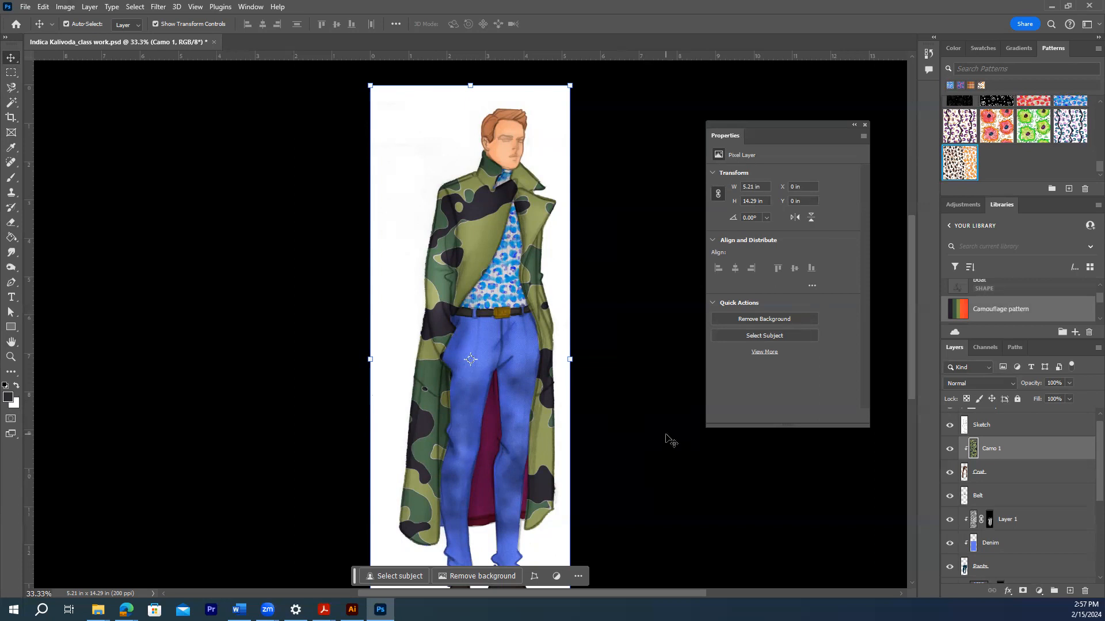
click(636, 344)
click(636, 344)
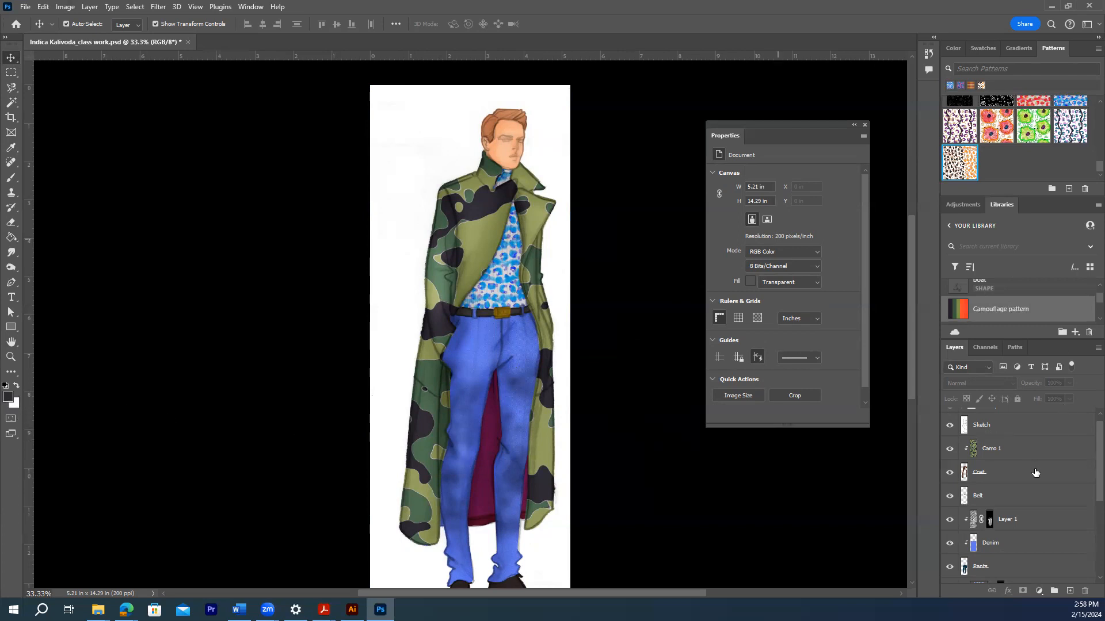
Step: Add a new layer above Shoes and make a rectangular selection about 4.2 by 1.95 in around both shoes
scroll(1046, 475, down, 3)
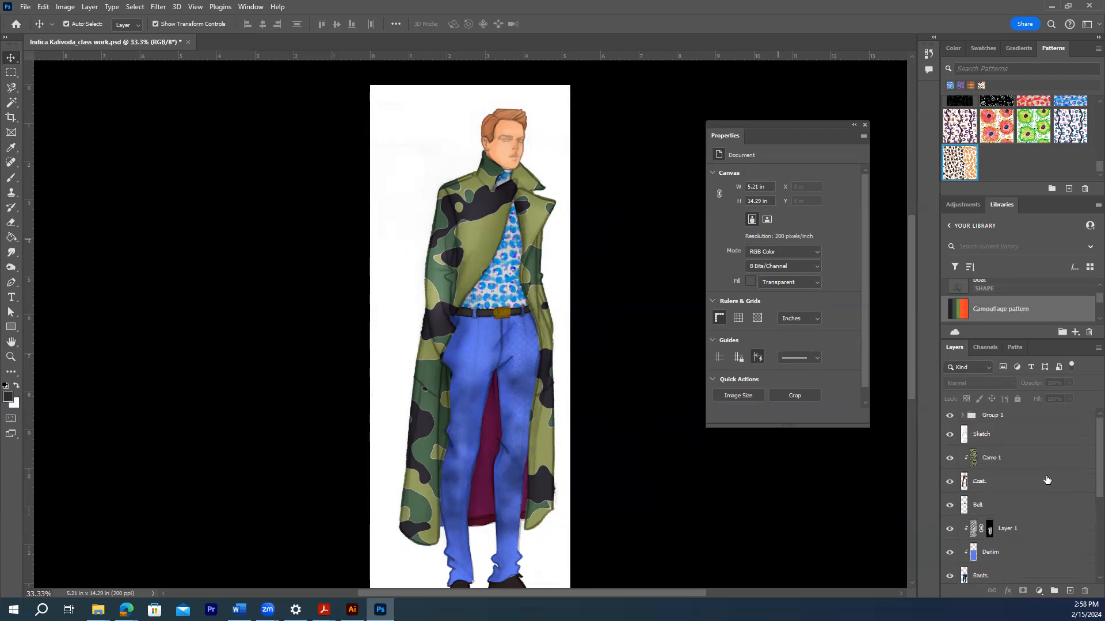
scroll(1046, 482, down, 5)
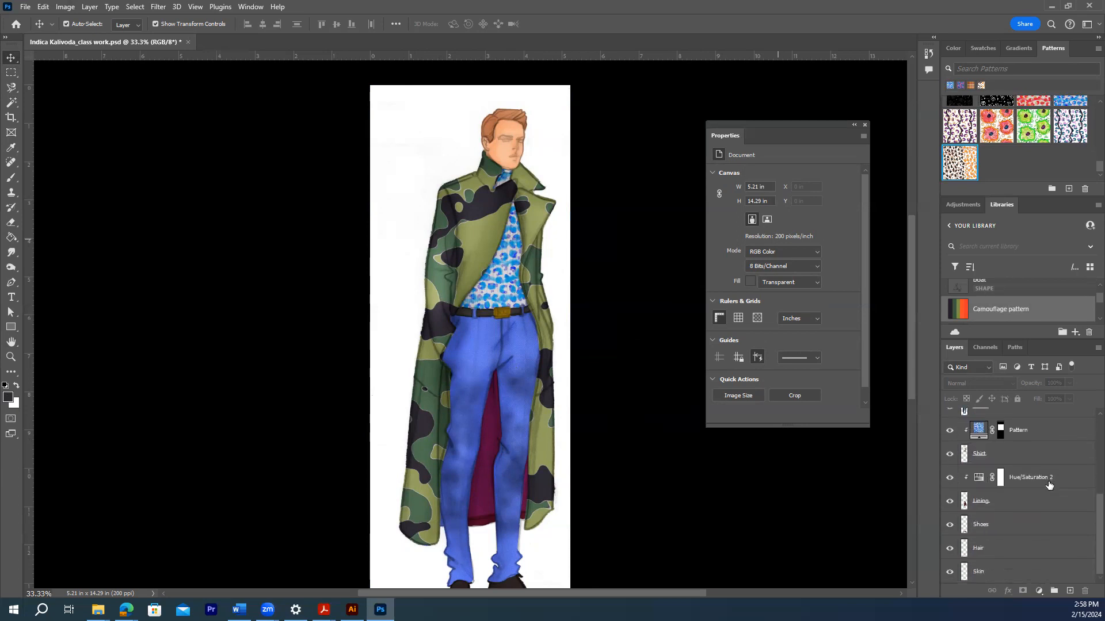
click(1014, 527)
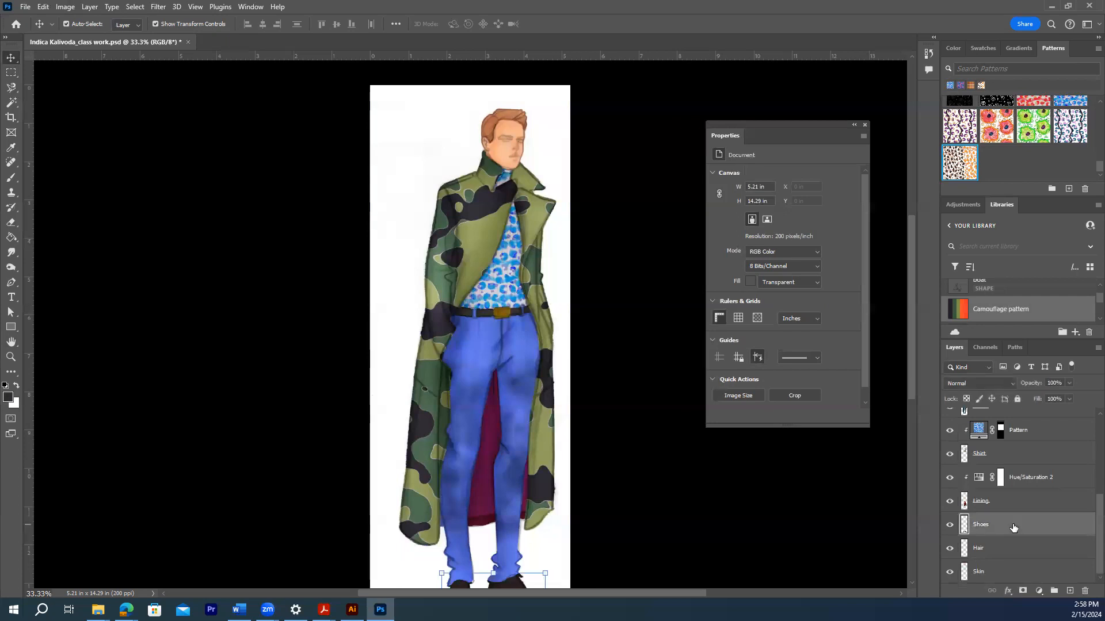
click(1070, 592)
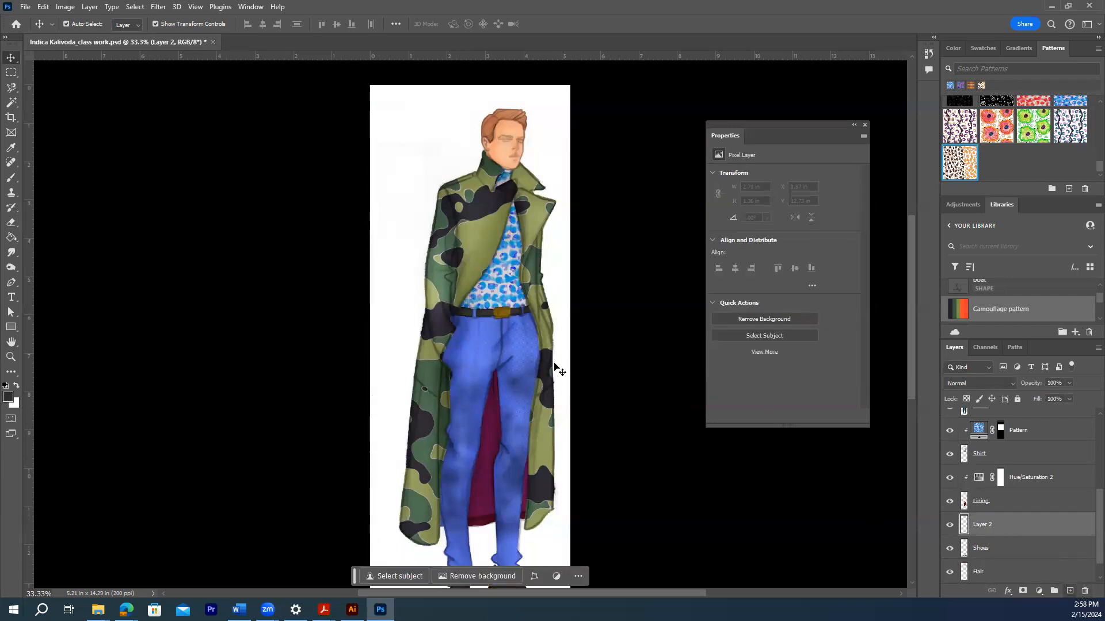
scroll(489, 333, down, 1)
scroll(486, 353, down, 1)
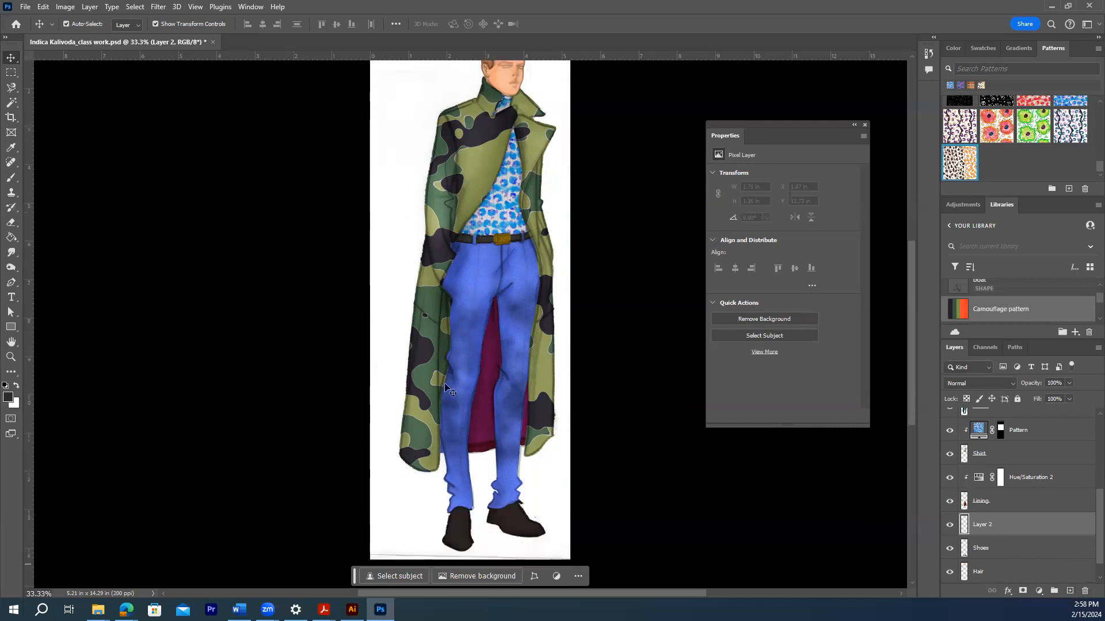
click(11, 73)
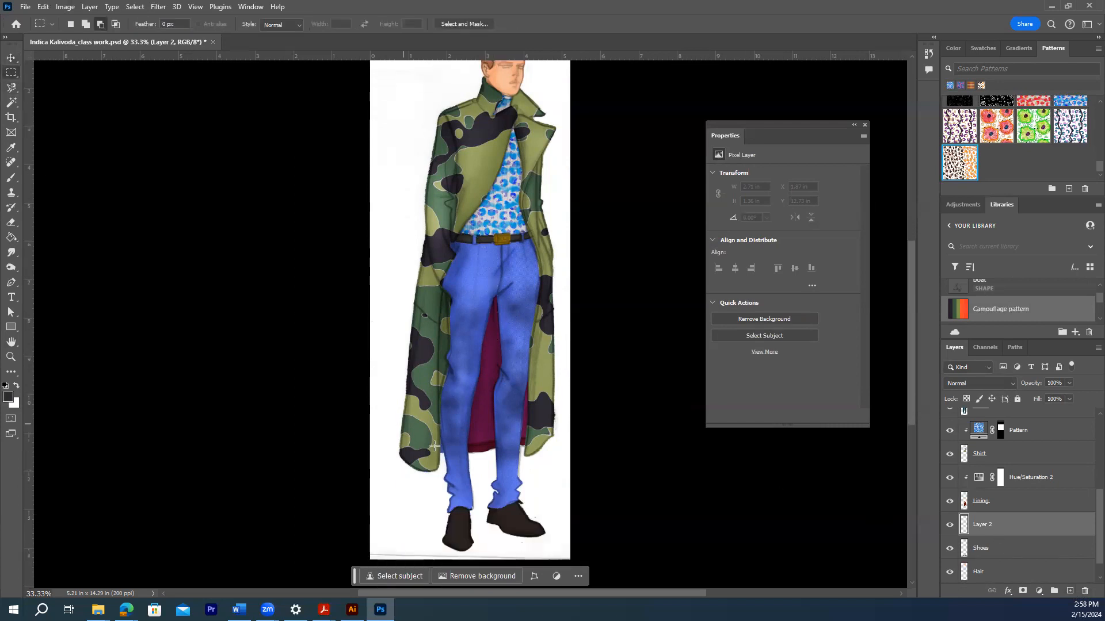
drag(399, 484, 559, 557)
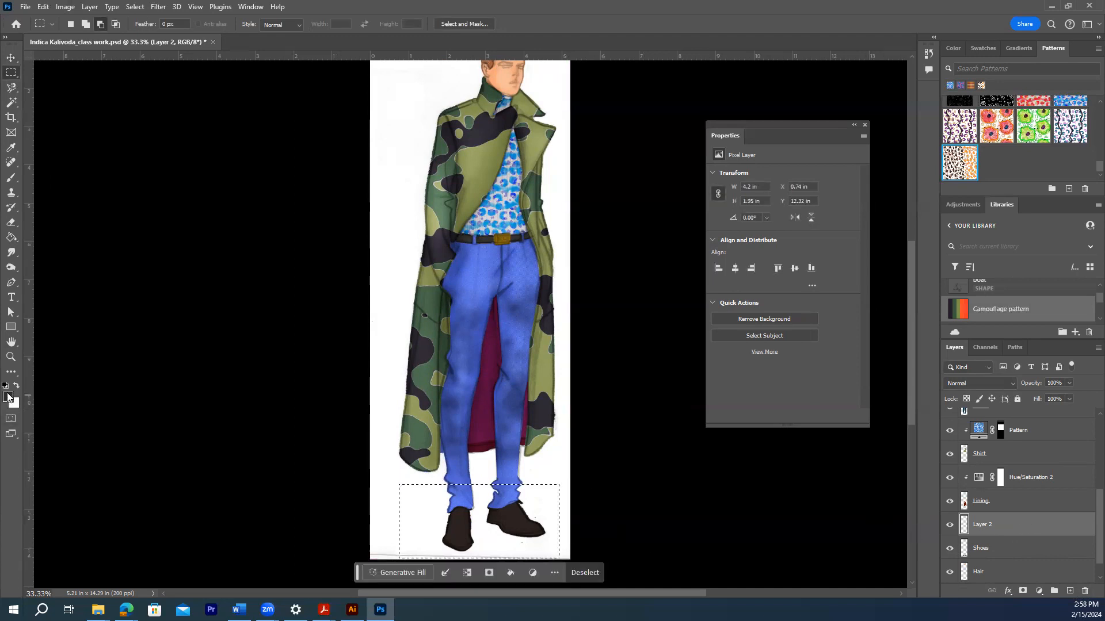
Step: Set the foreground color to a medium orange-brown for the shoe texture
click(8, 397)
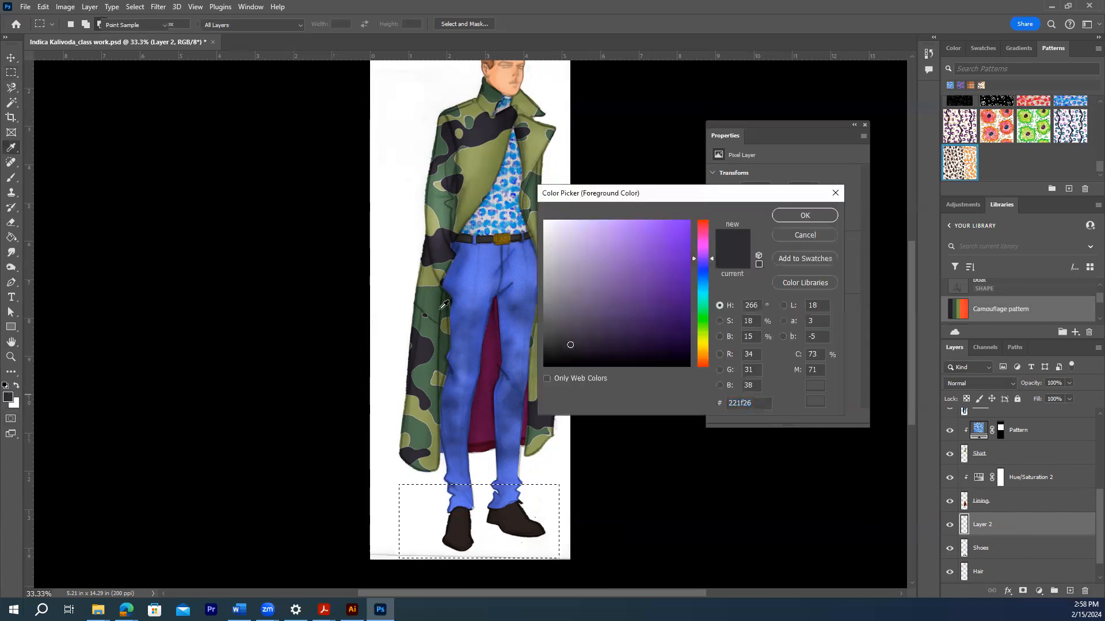
drag(649, 330, 652, 334)
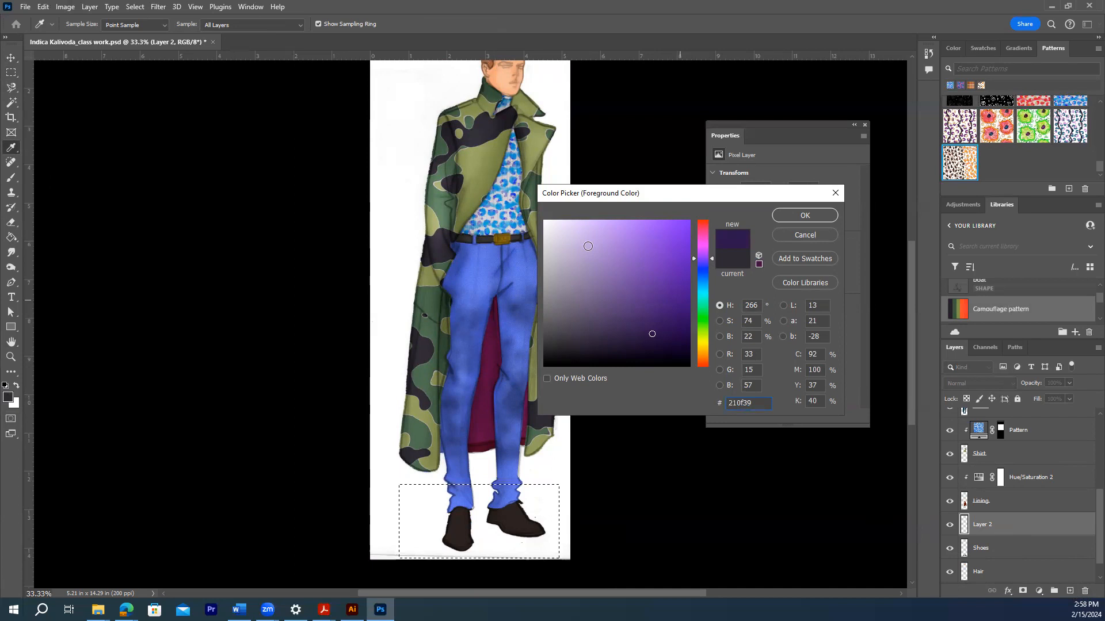
click(700, 356)
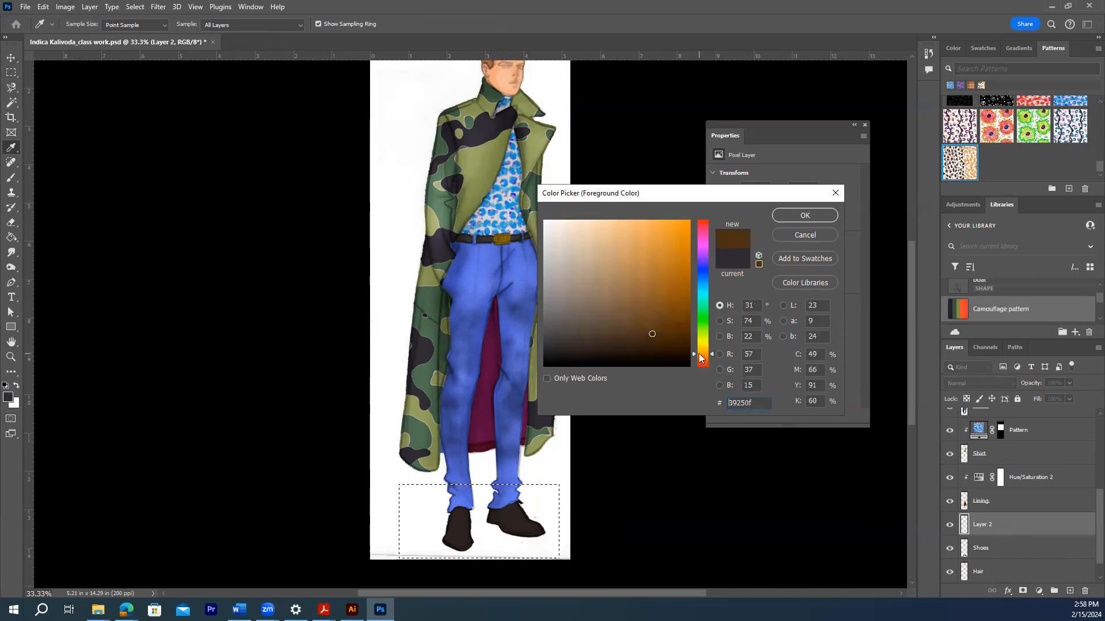
click(673, 285)
click(683, 290)
click(790, 217)
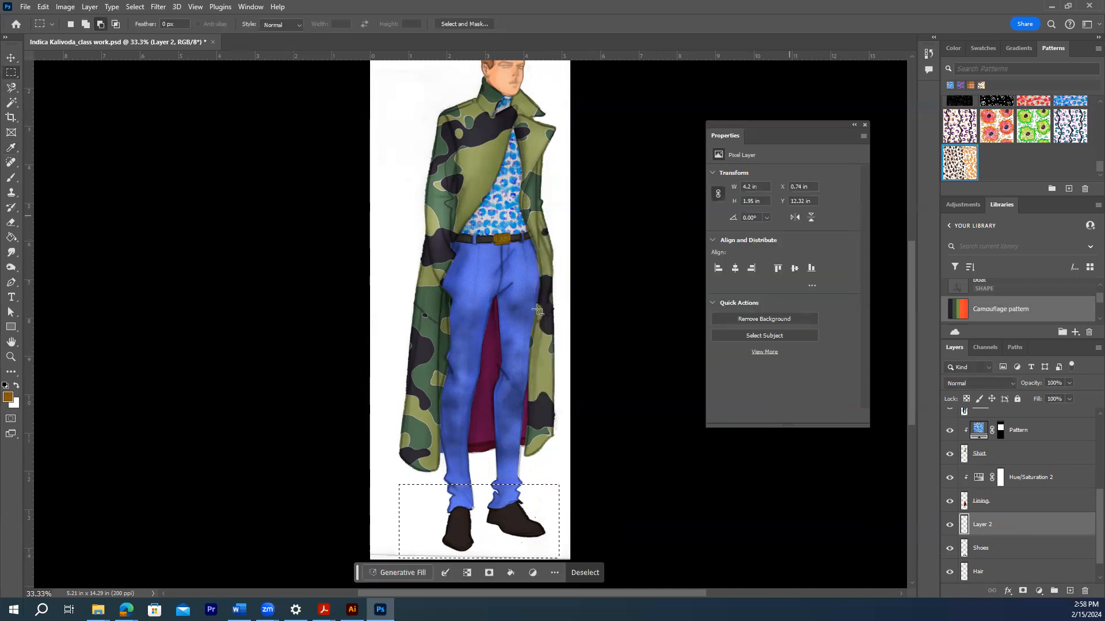
Step: Set the background color to dark gray 5a5858
click(14, 404)
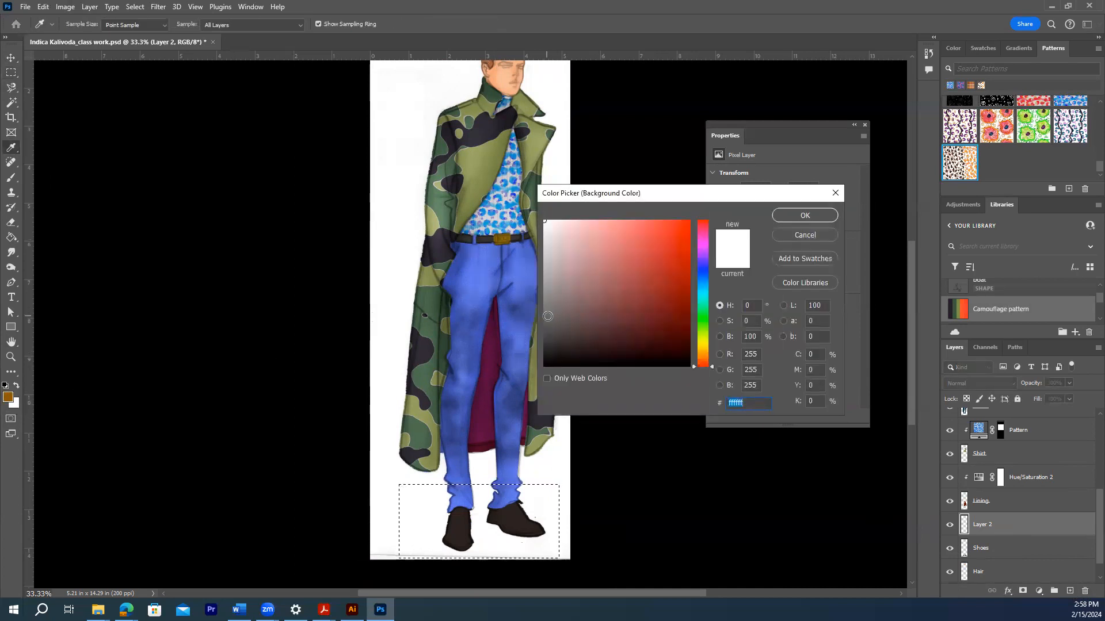
click(547, 315)
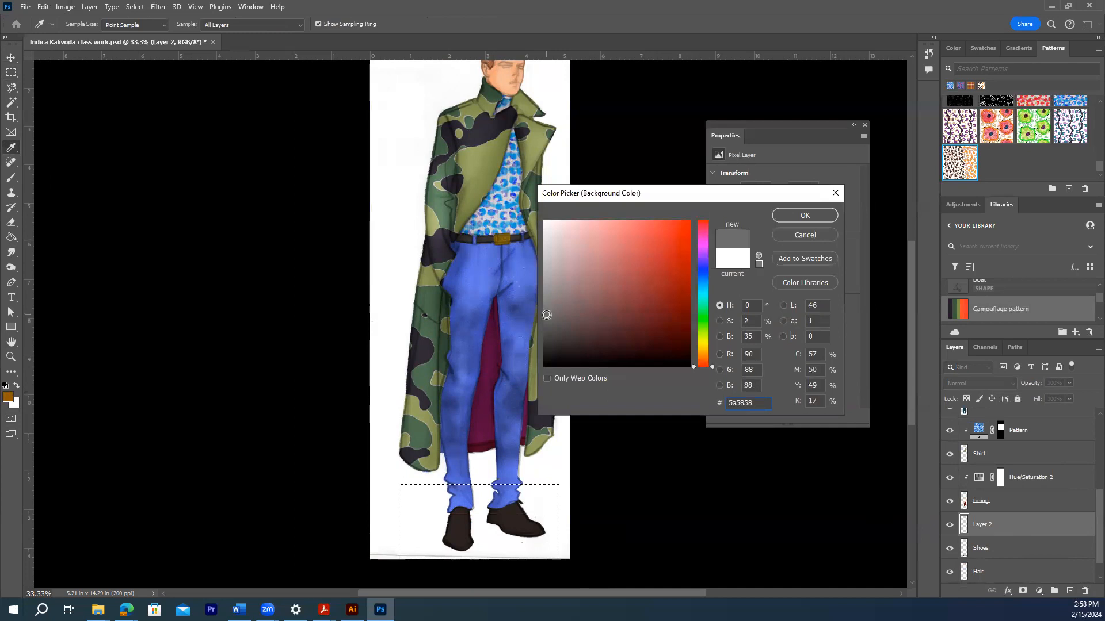
click(800, 217)
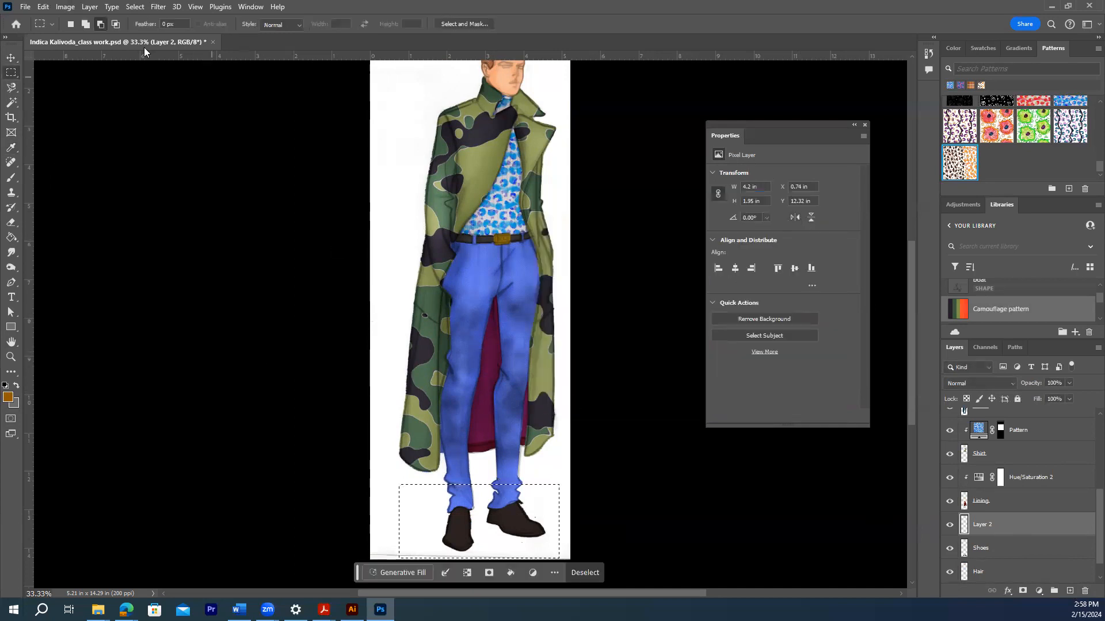
click(159, 6)
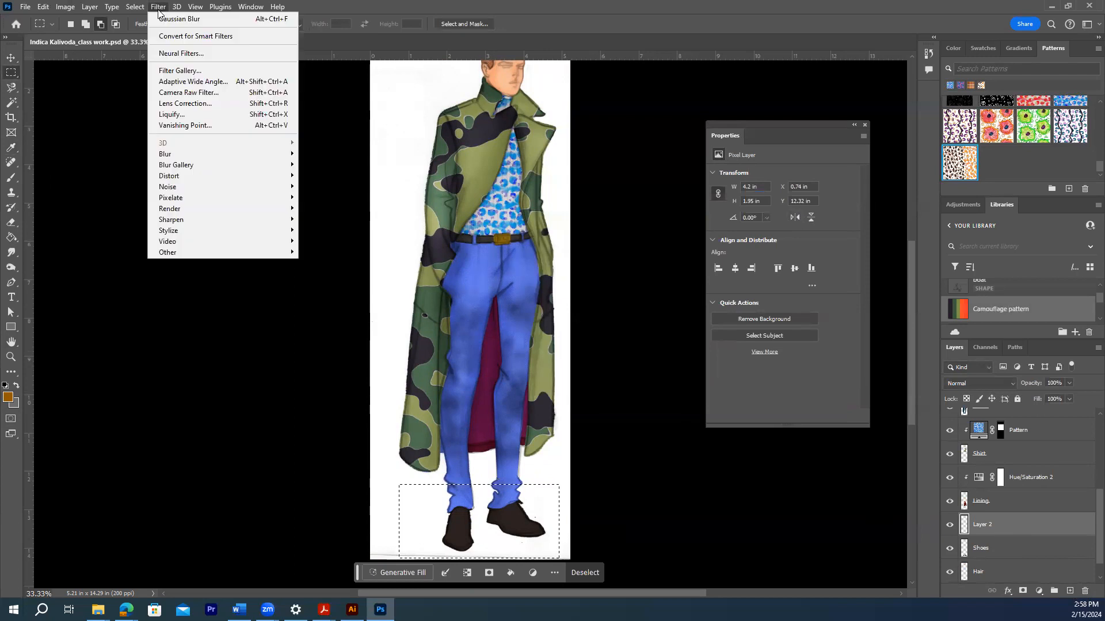
click(176, 70)
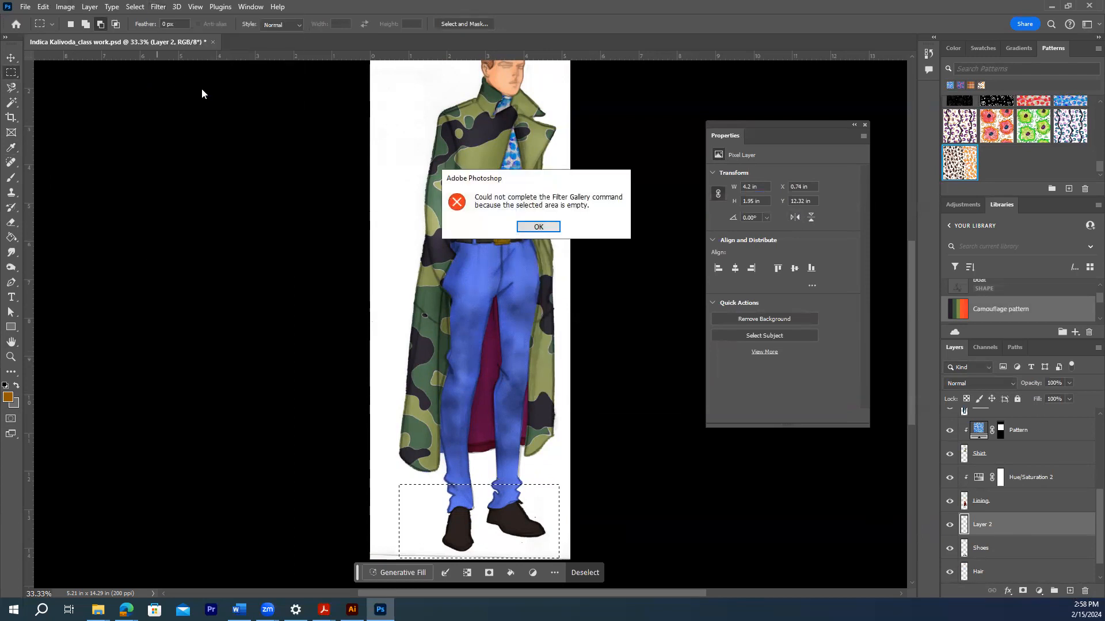
click(537, 227)
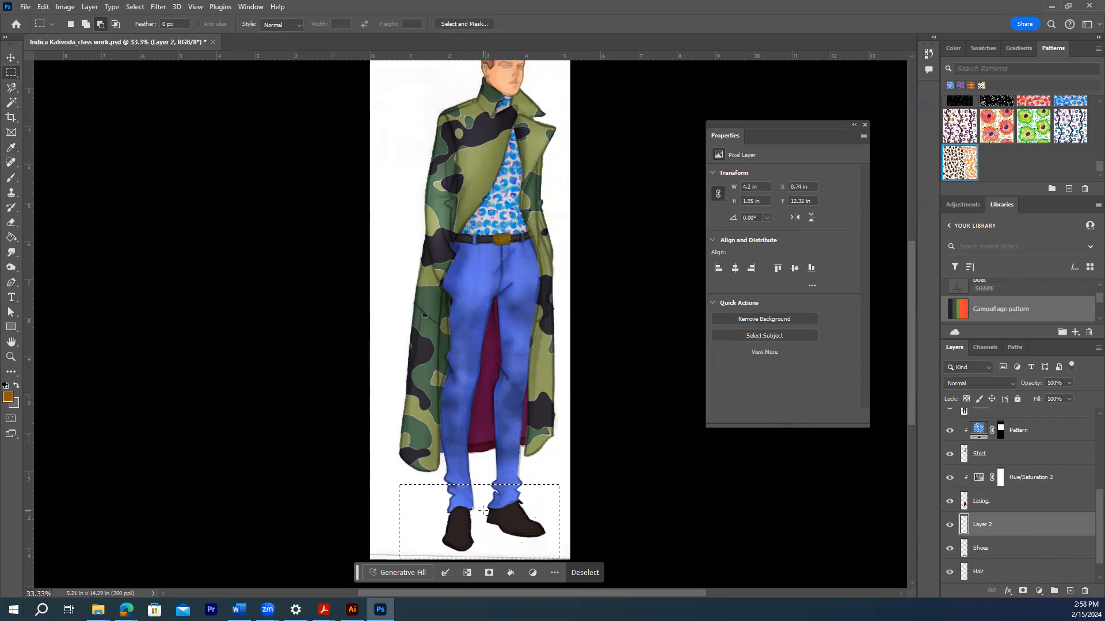
Step: Fill the shoe selection with the orange-brown foreground color and apply the Reticulation filter with density 12, foreground level 40 and background level 5
key(alt+BackSpace)
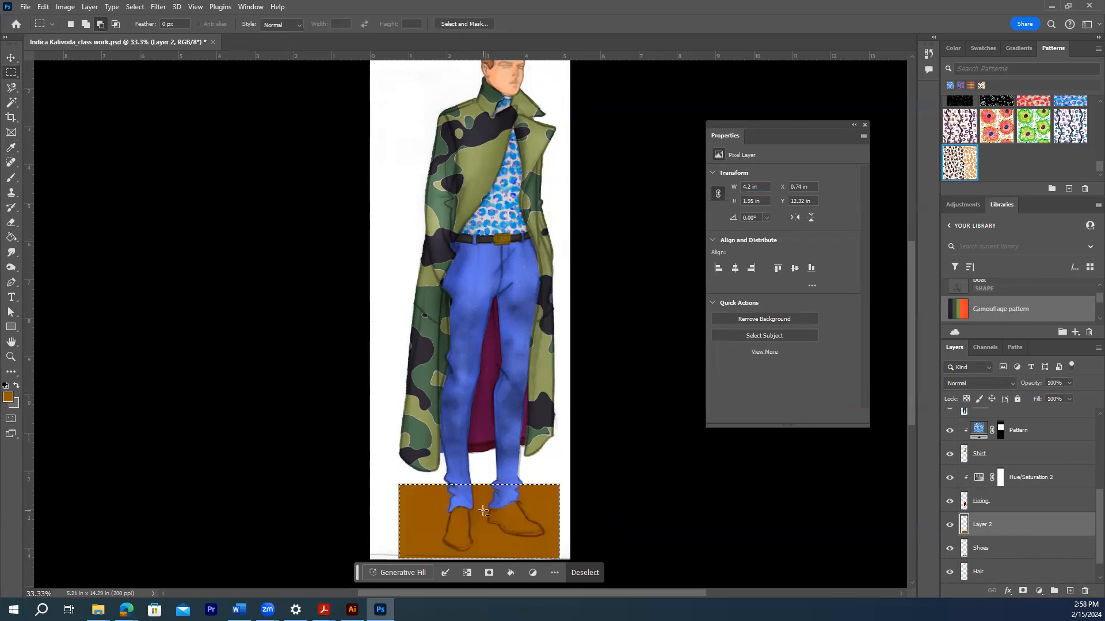
click(159, 7)
click(181, 71)
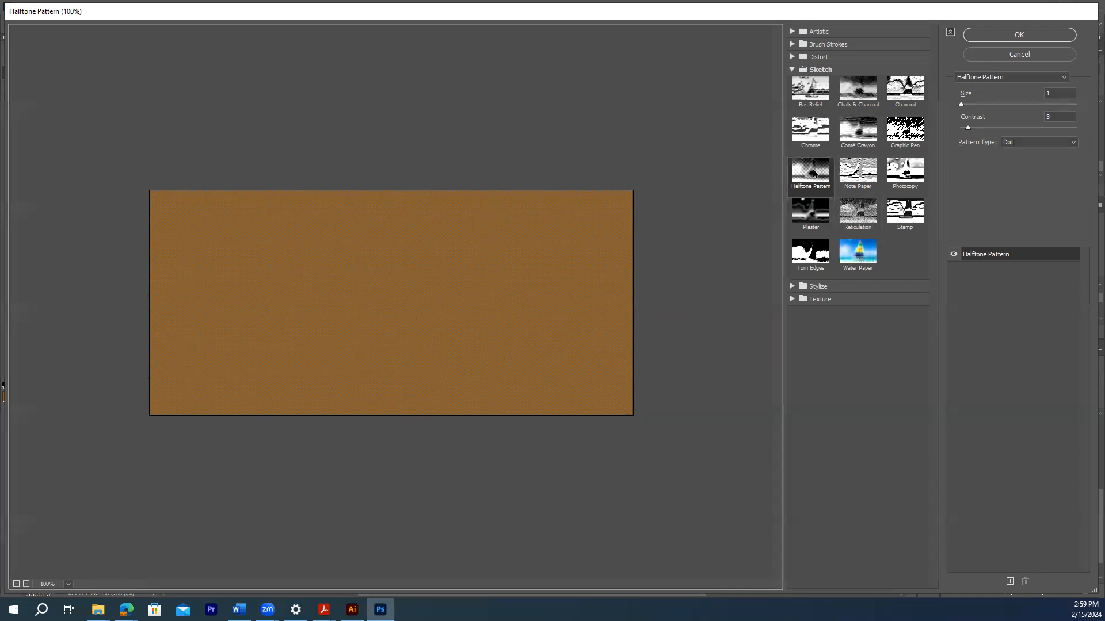
click(858, 217)
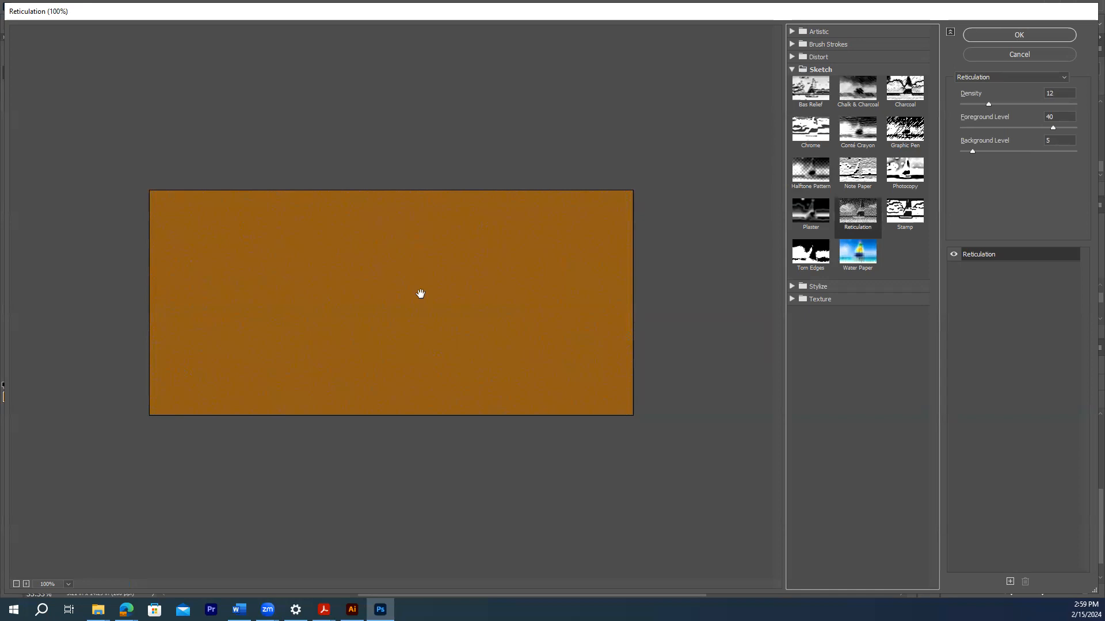
click(1017, 35)
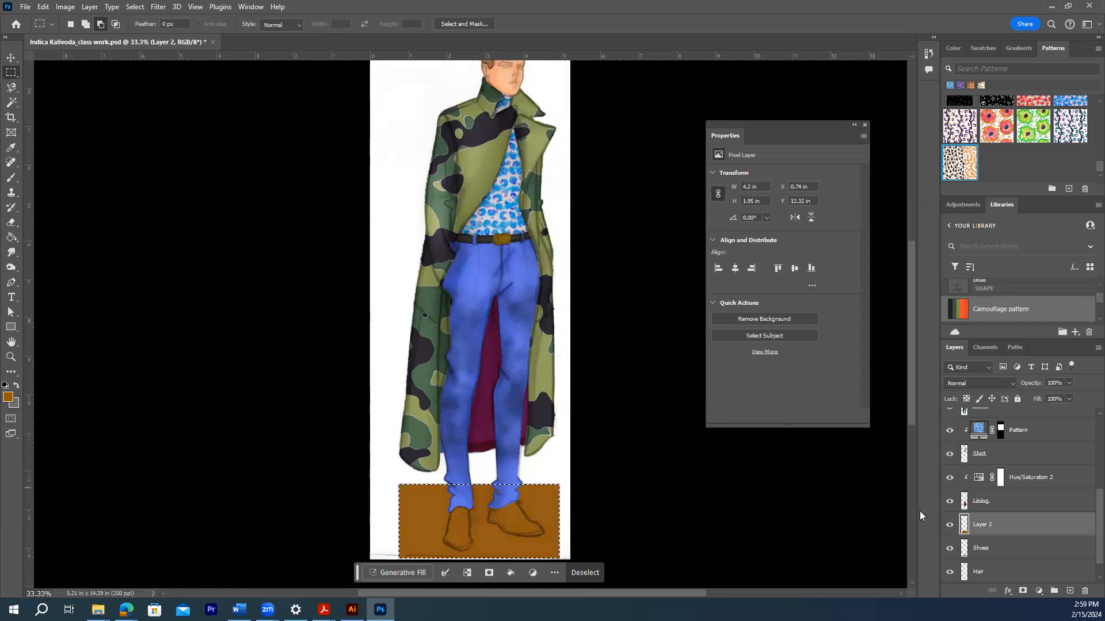
Step: Clip the texture on Layer 2 to the Shoes layer with a clipping mask and remove the rectangular selection around the shoes
right_click(1001, 529)
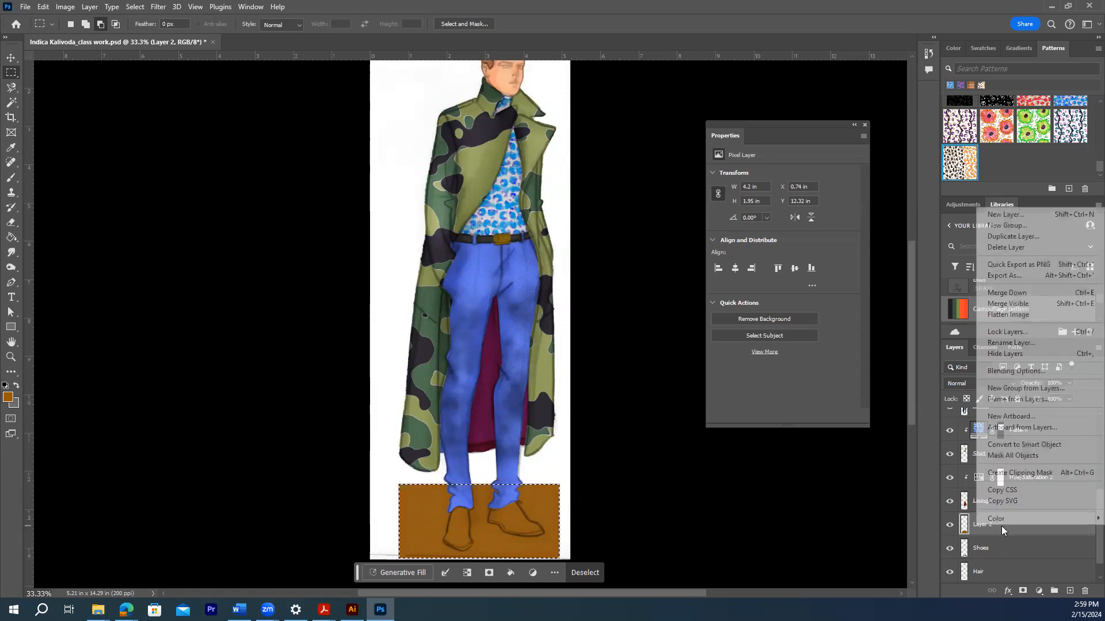
click(1011, 473)
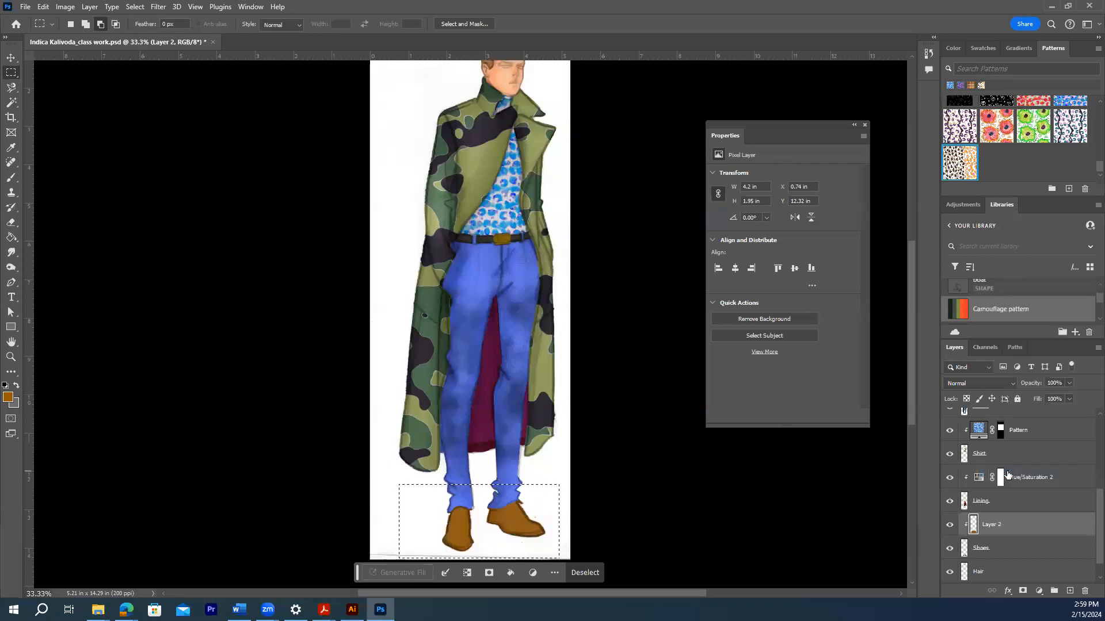
click(11, 58)
click(265, 314)
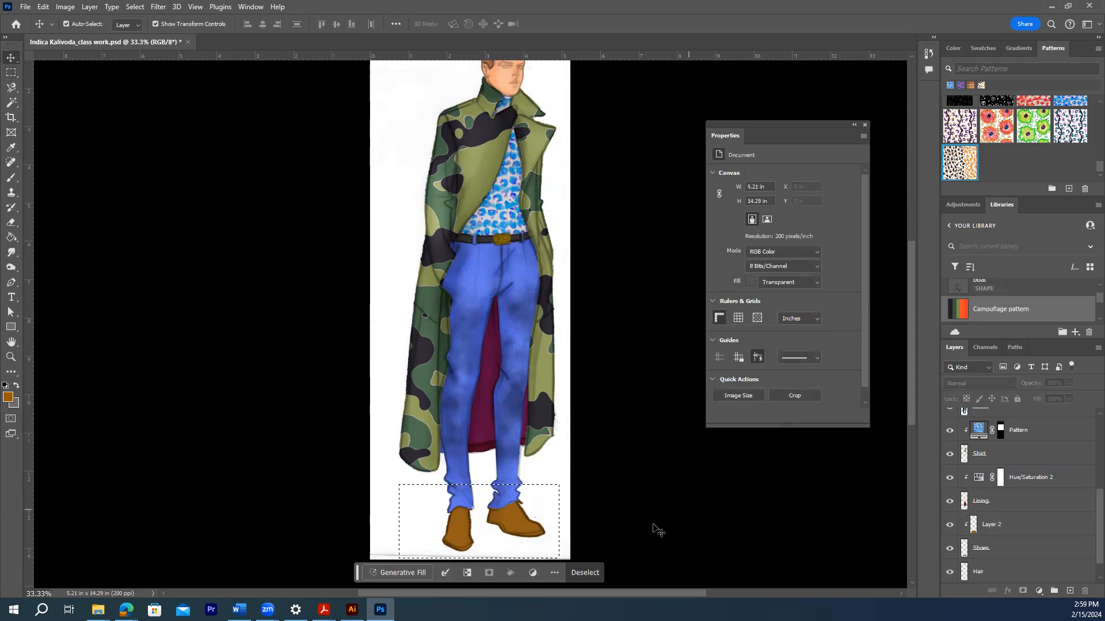
click(11, 357)
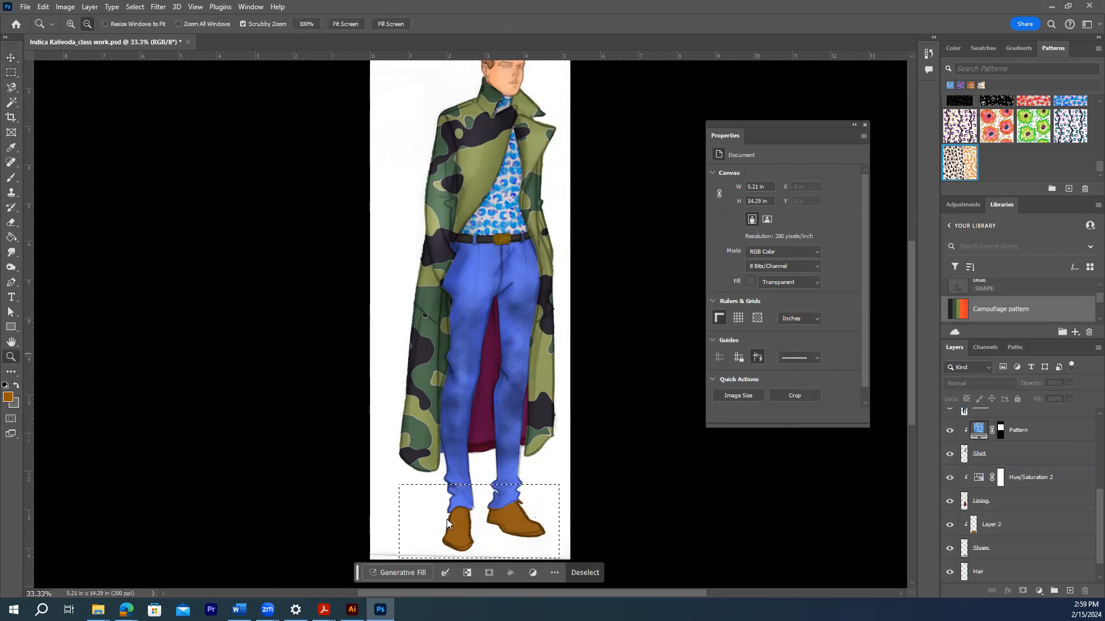
key(ctrl+d)
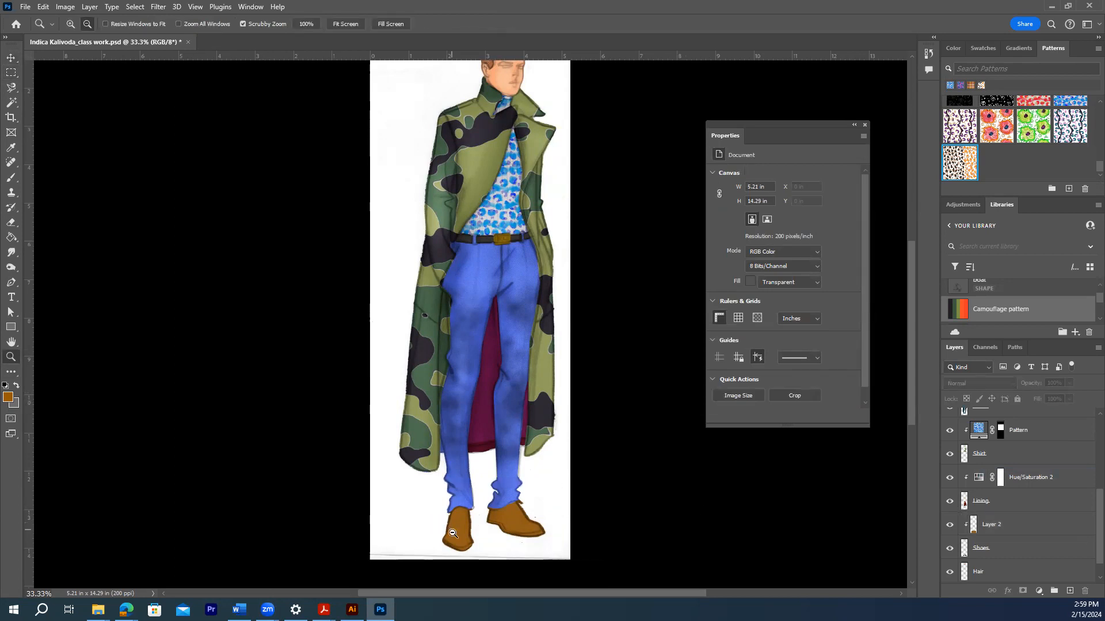
drag(452, 534, 481, 464)
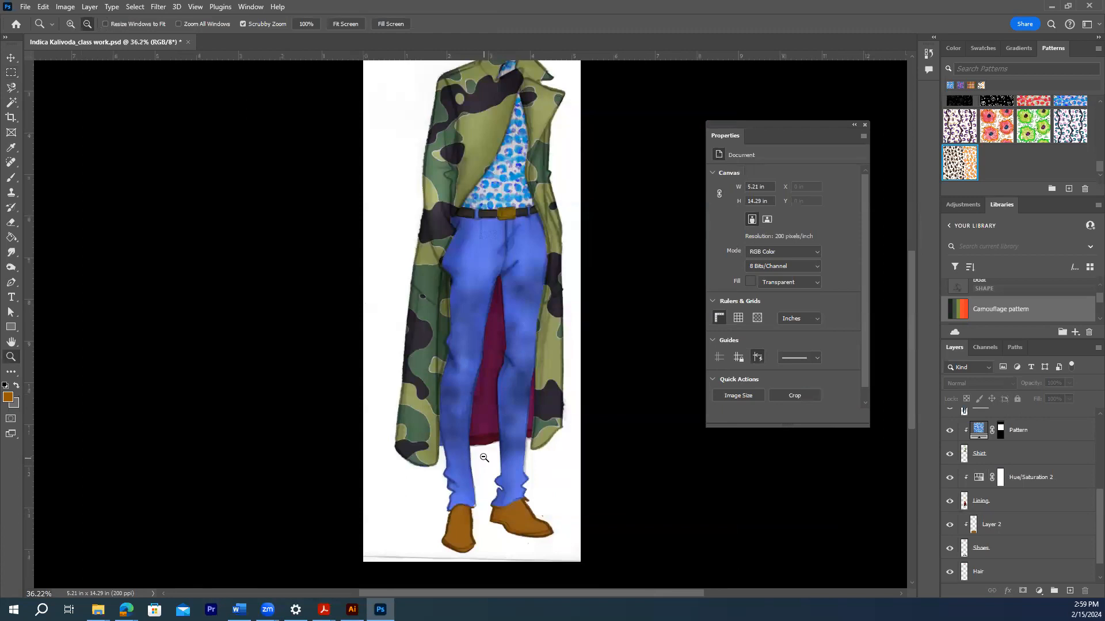
scroll(484, 457, up, 3)
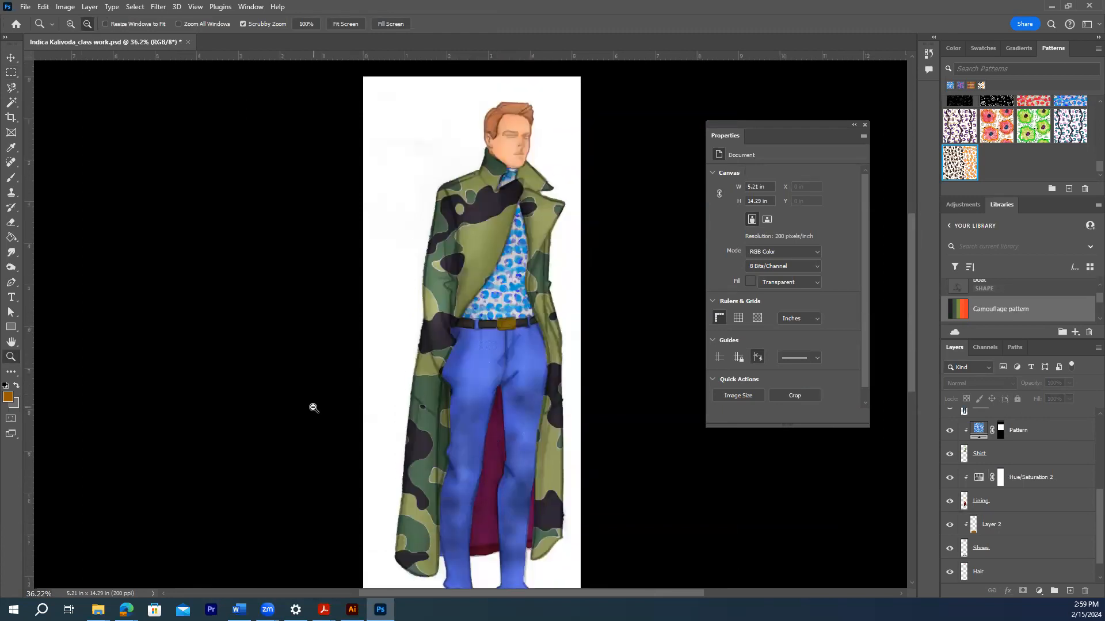